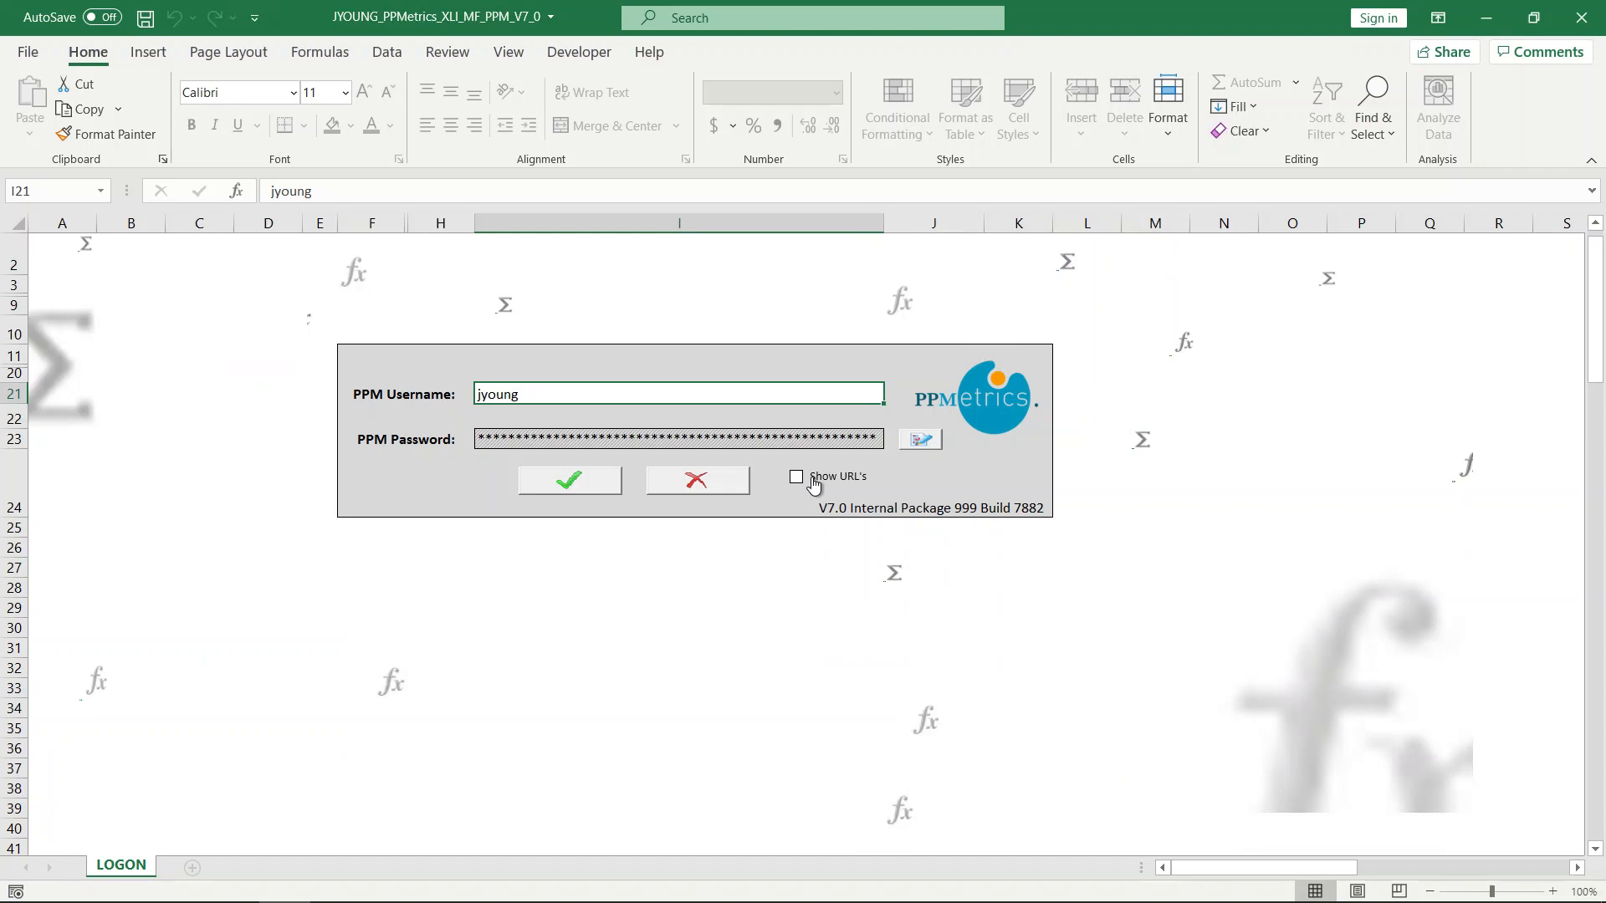
Log on to PPM with the saved credentials and open the STAFFING_PROFILE sheet.
left_click(565, 479)
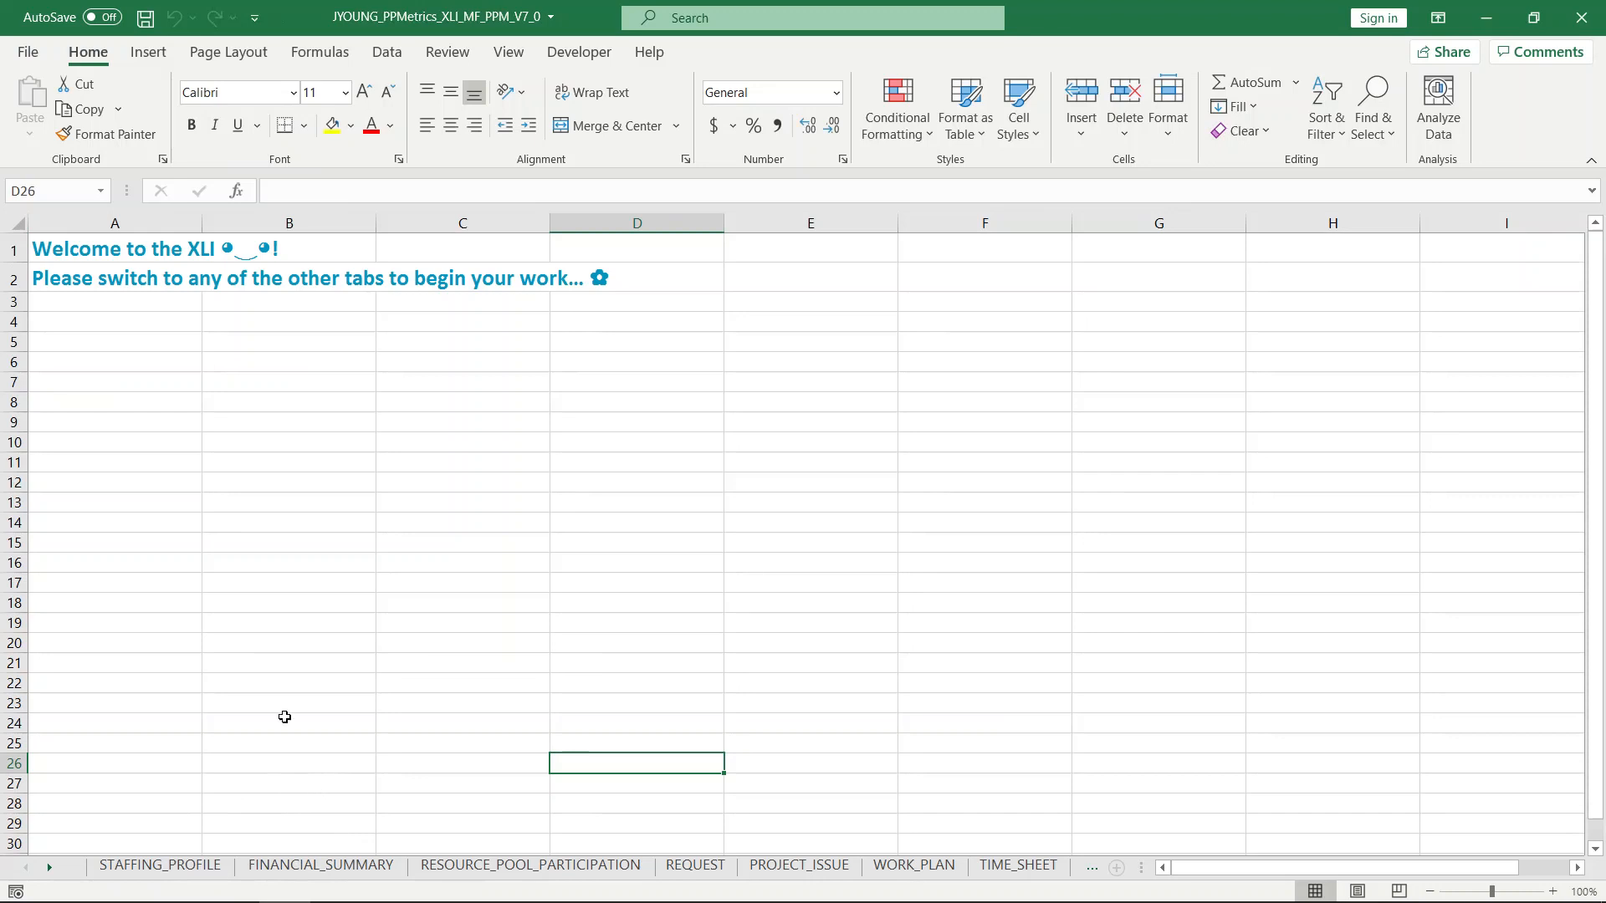
left_click(156, 867)
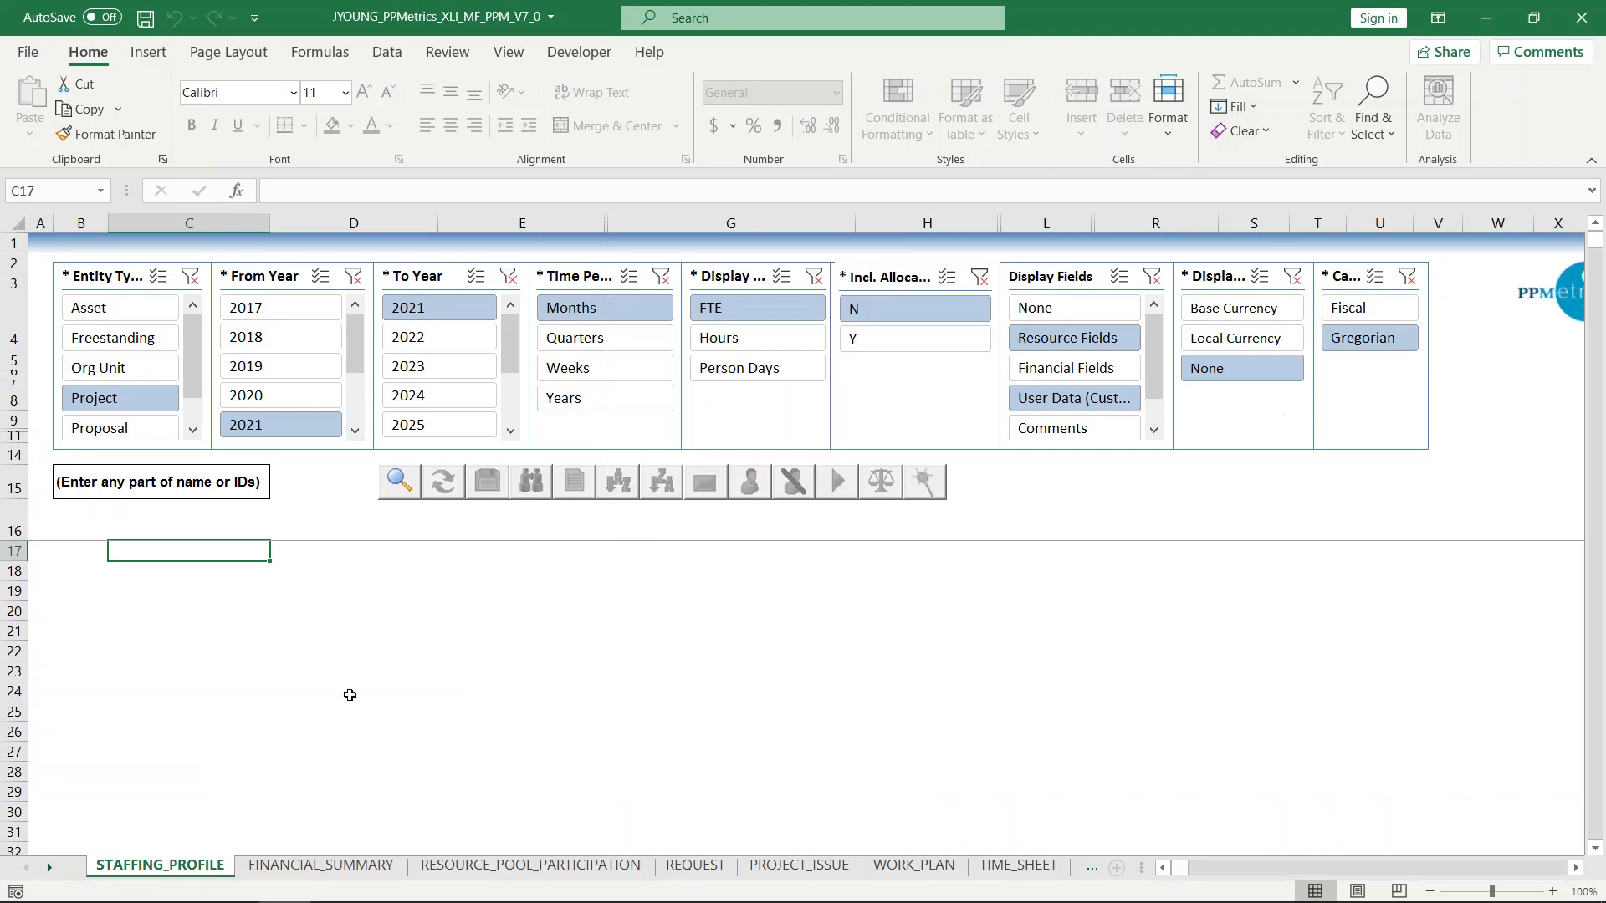
Launch the staffing profile search form and look at its custom filters before returning to standard filters.
left_click(398, 483)
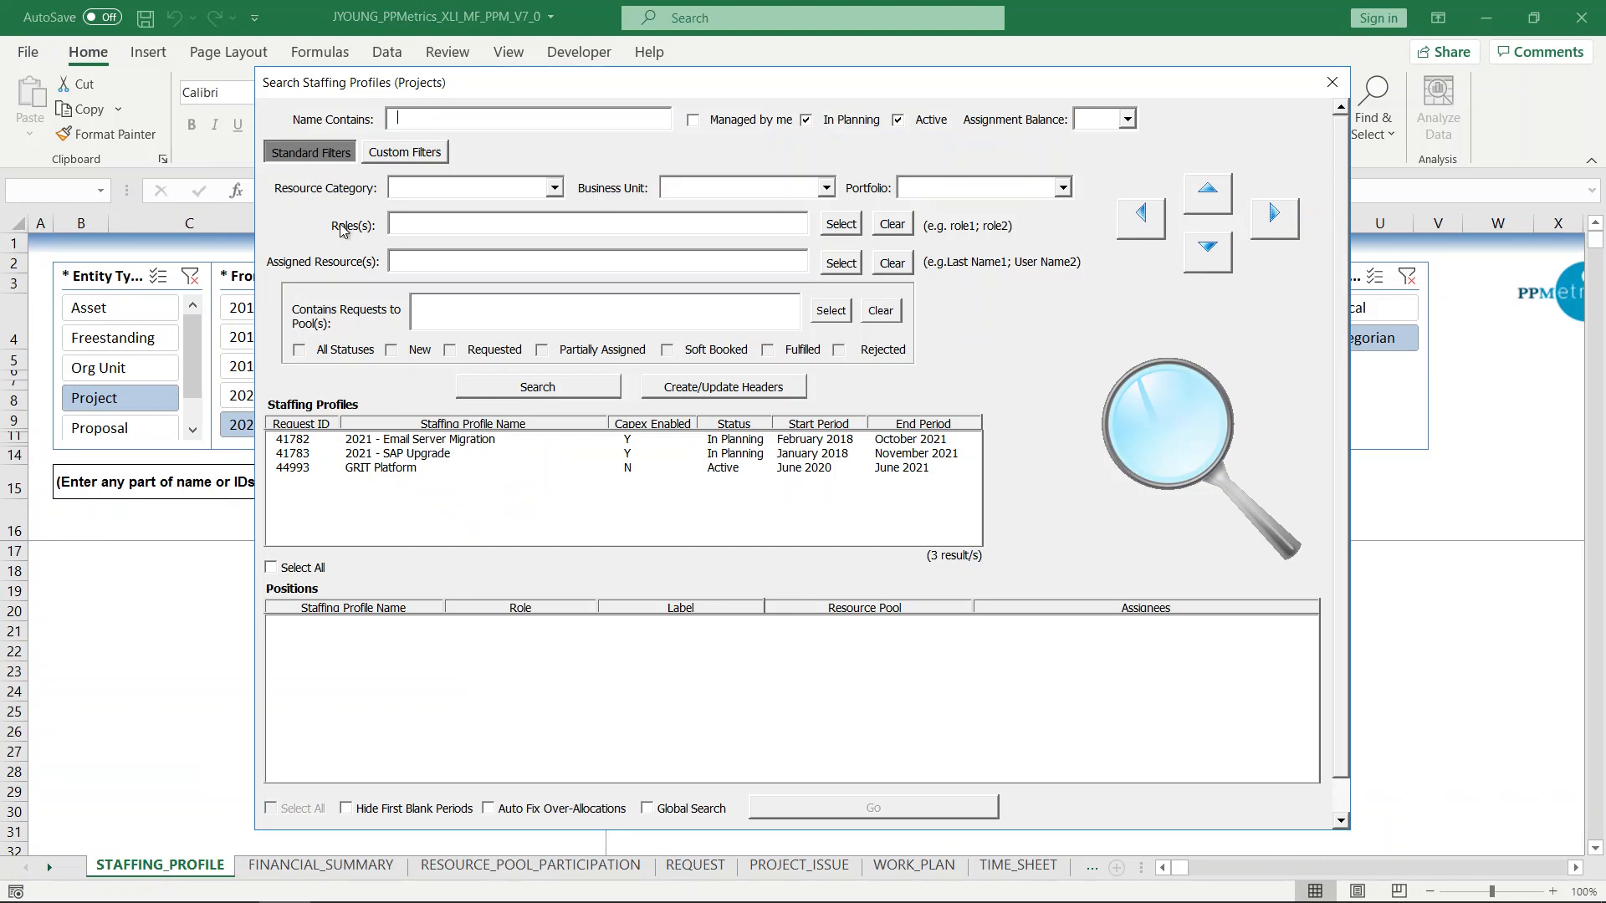
left_click(407, 156)
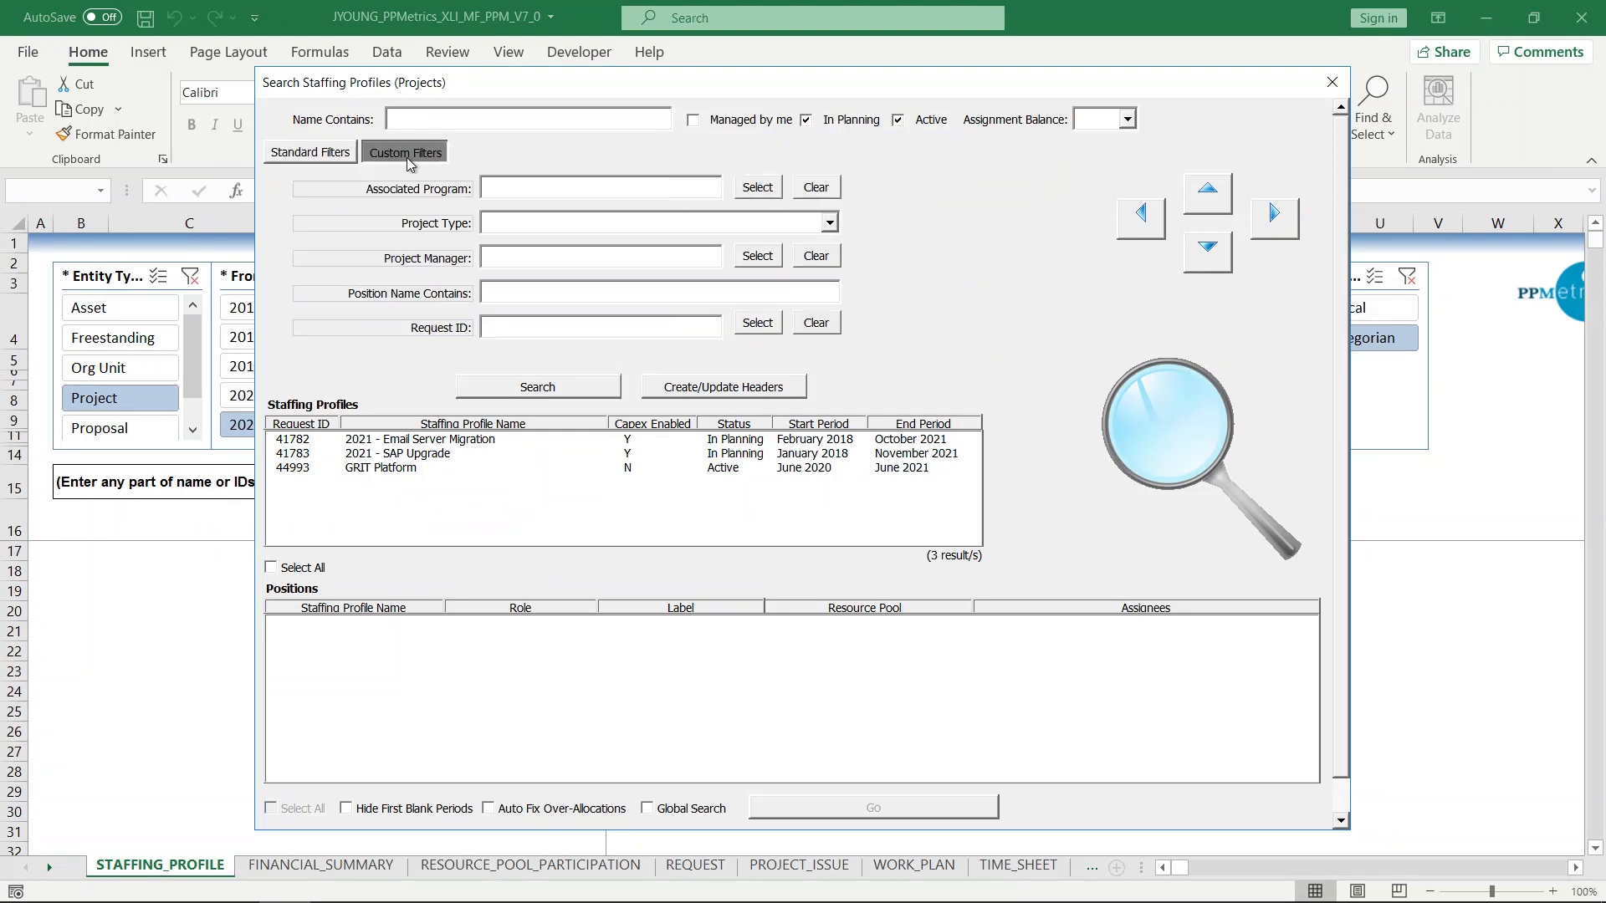
left_click(318, 155)
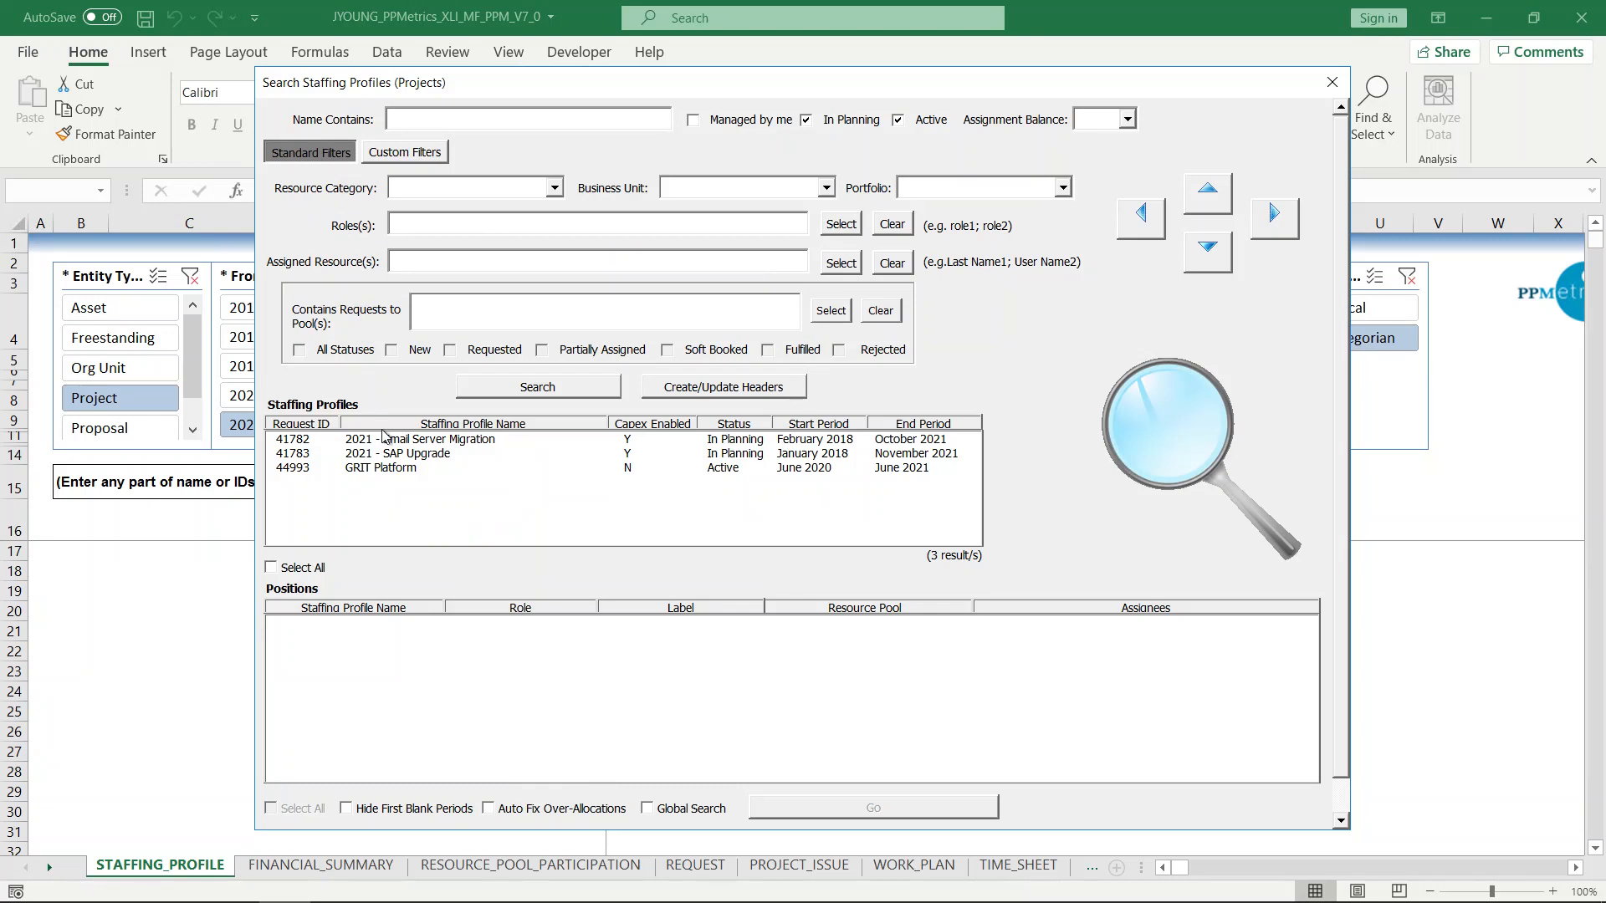
Select all the staffing profiles in the search results, briefly previewing GRIT Platform's positions alone.
left_click(311, 570)
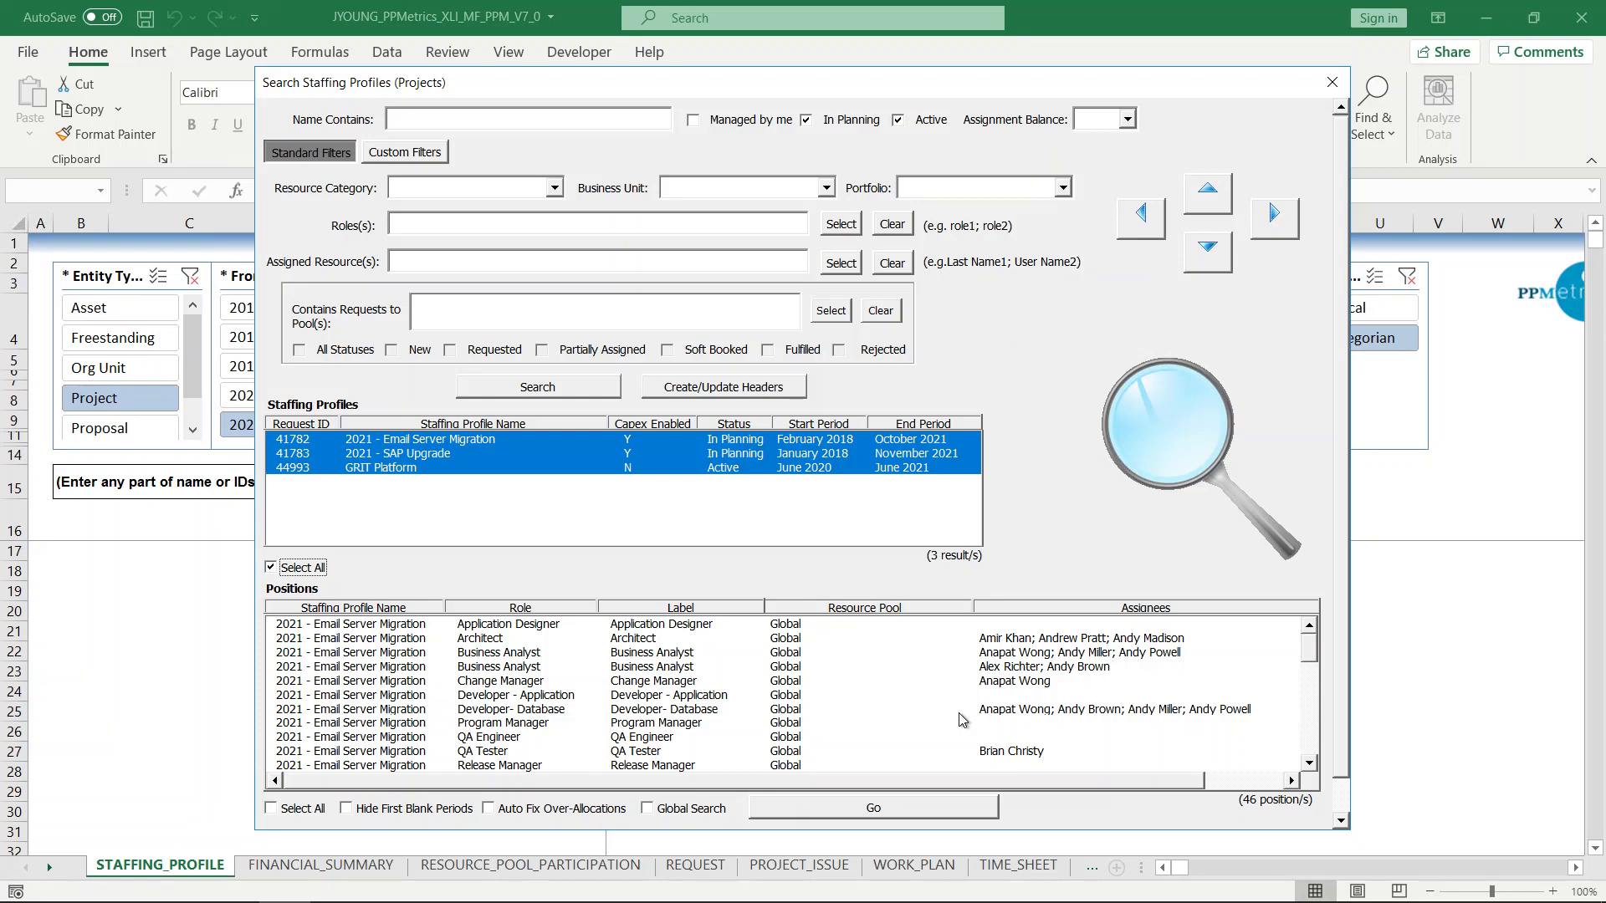
mouse_move(1310, 654)
left_mouse_down()
mouse_move(1313, 757)
mouse_move(1306, 628)
left_mouse_up()
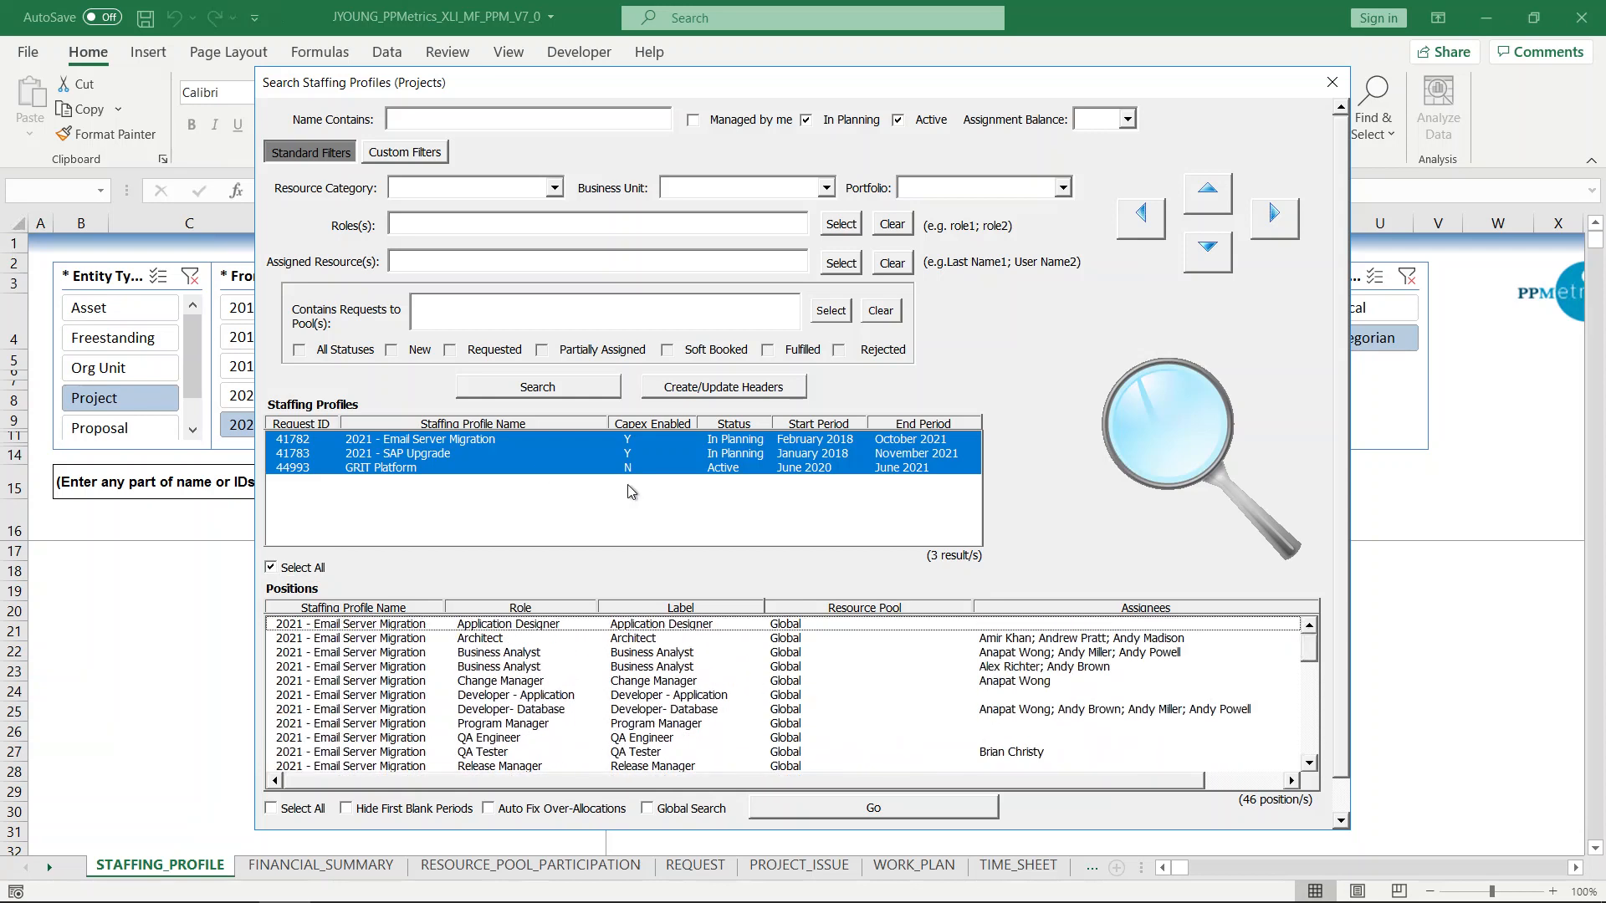
left_click(536, 468)
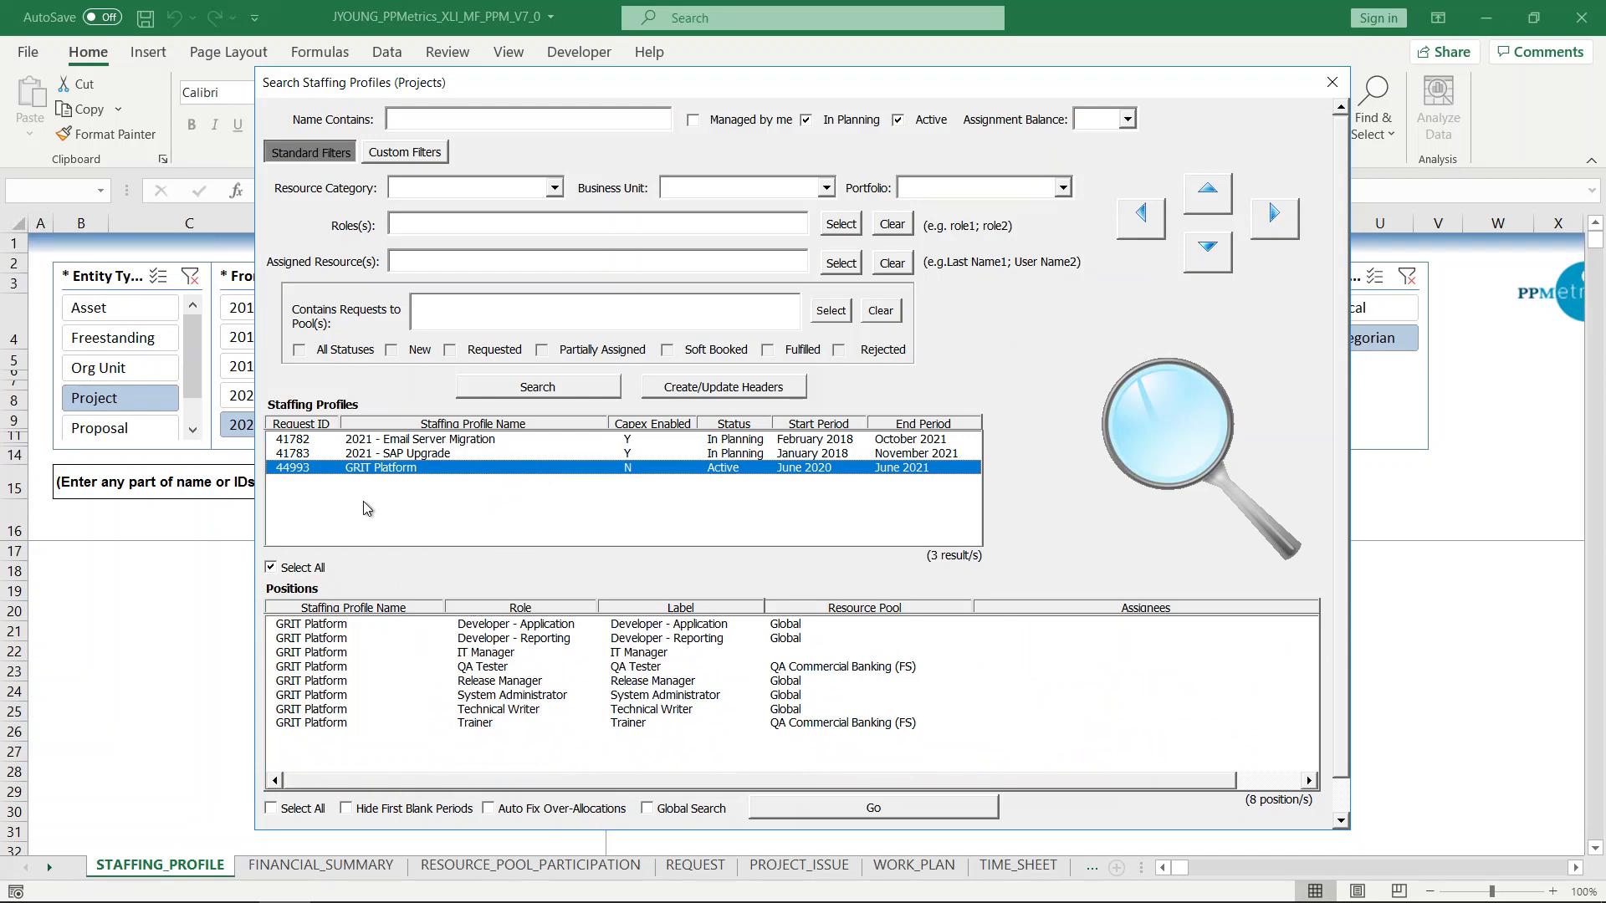
left_click(305, 569)
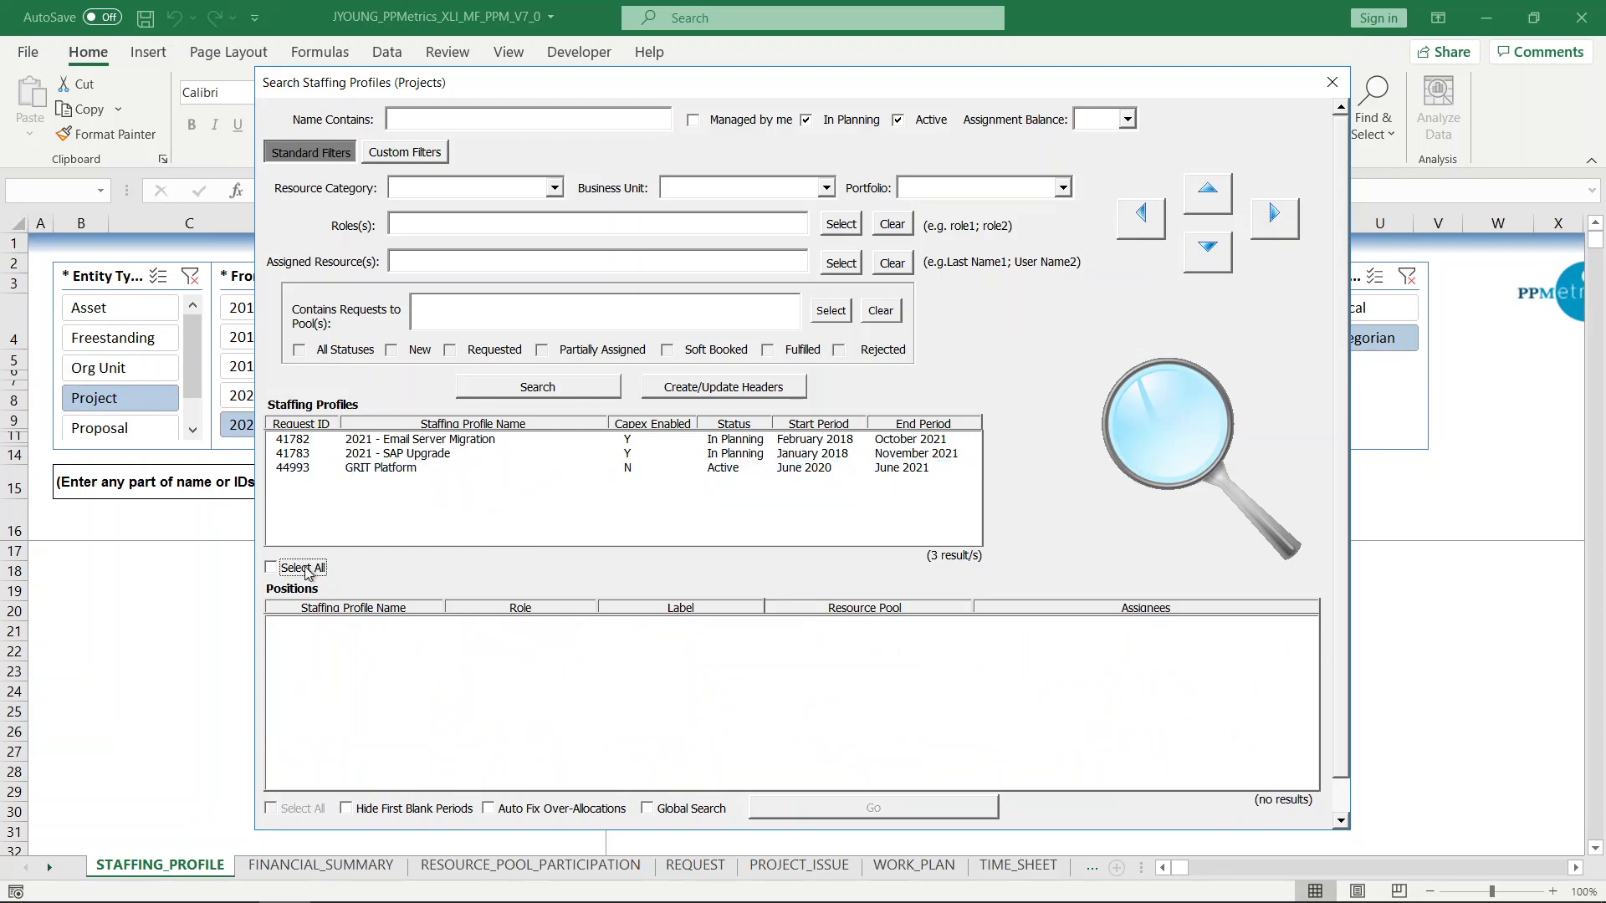
mouse_move(1309, 661)
left_mouse_down()
mouse_move(1319, 730)
mouse_move(1297, 640)
left_mouse_up()
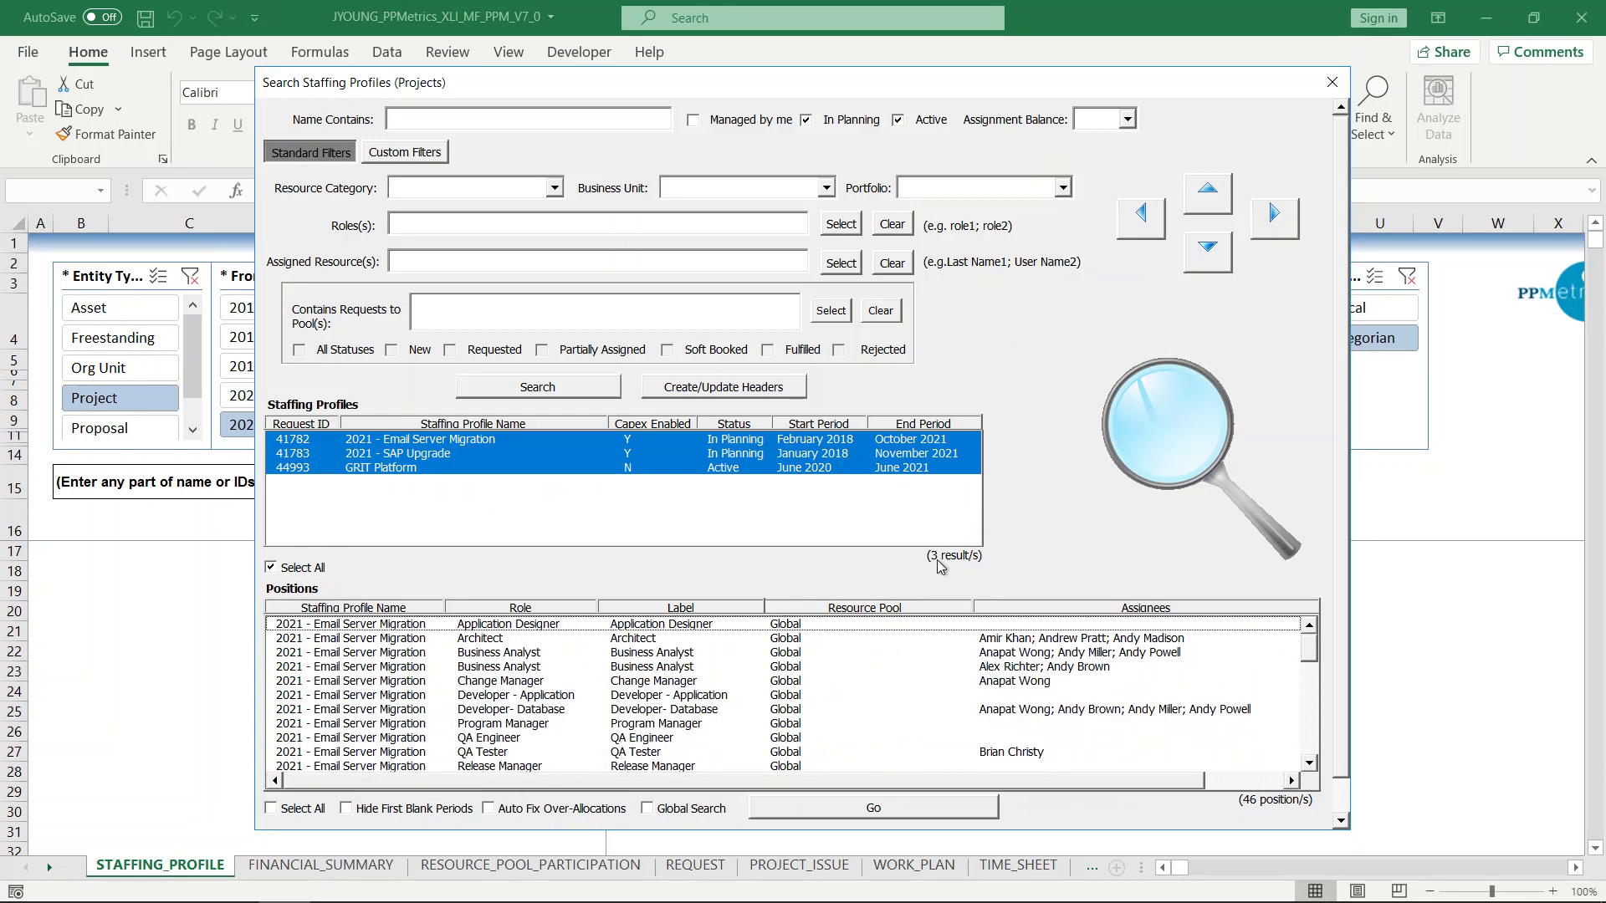
Select all the listed positions and load them into the staffing profile sheet.
left_click(292, 810)
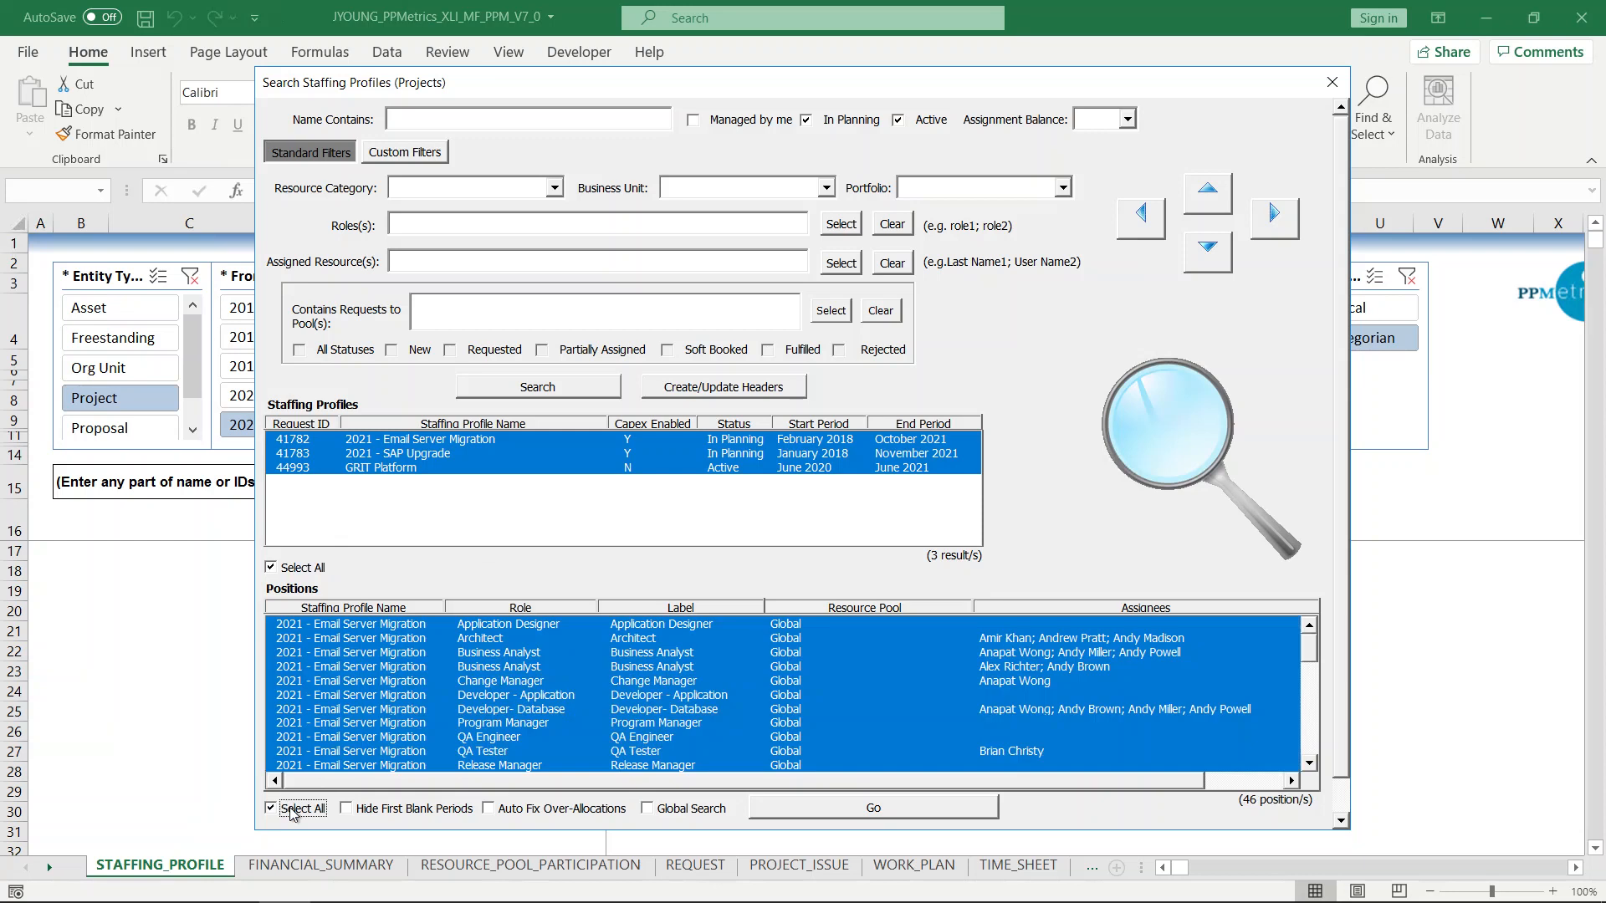
left_click(649, 809)
left_click(832, 804)
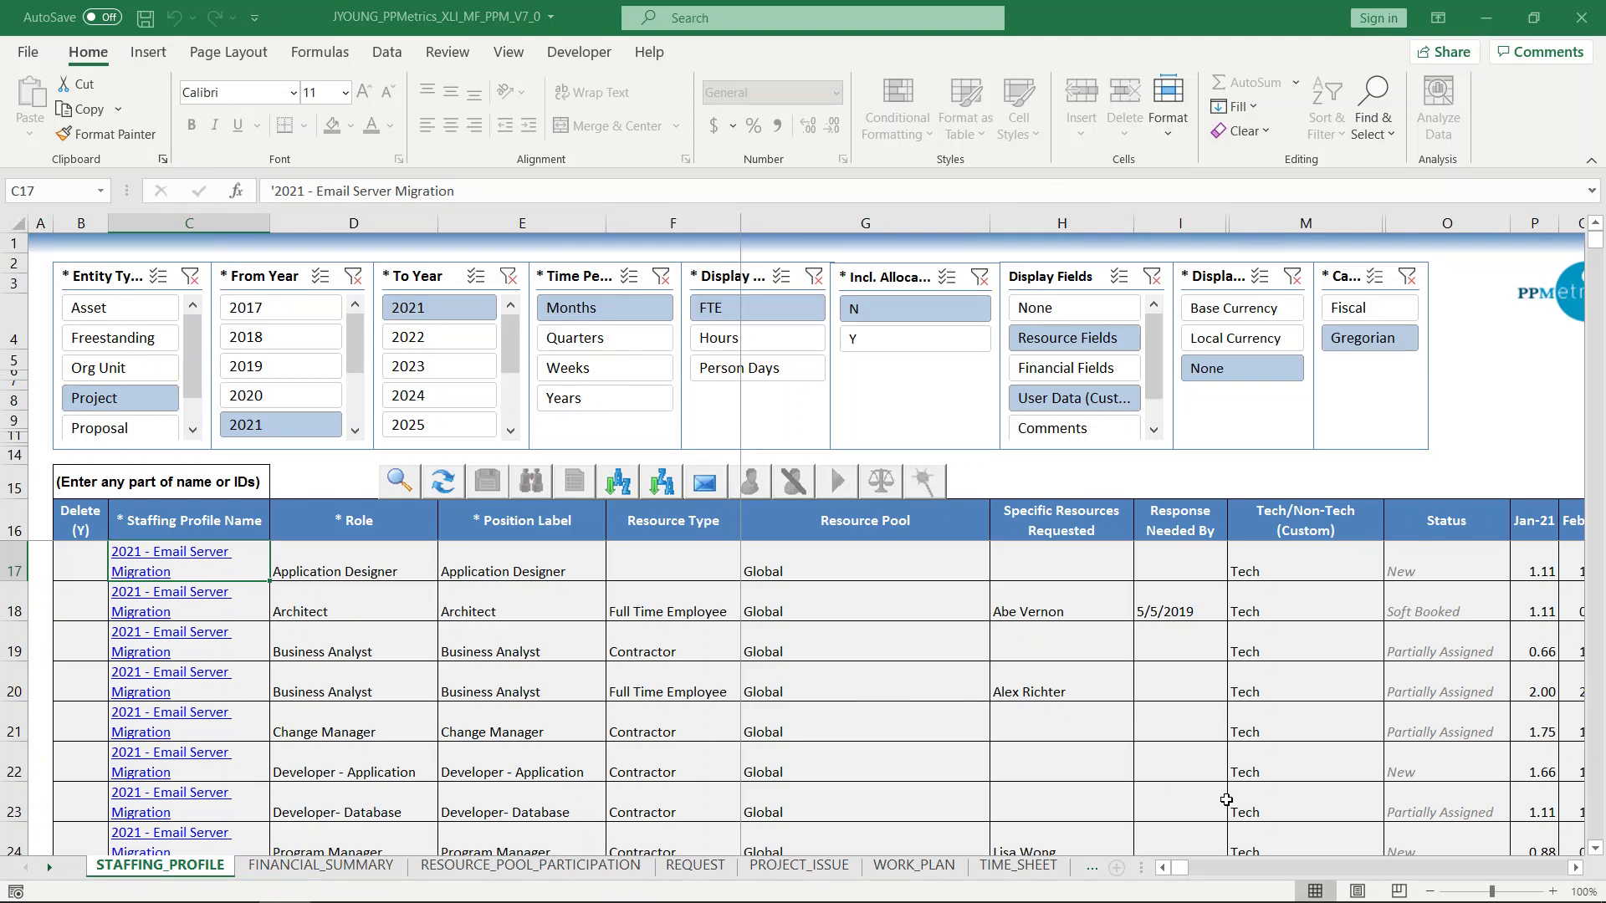
Set the Full Time Employee Business Analyst row's FTE to 1.5 for Jan-21 through Oct-21.
left_click(1062, 772)
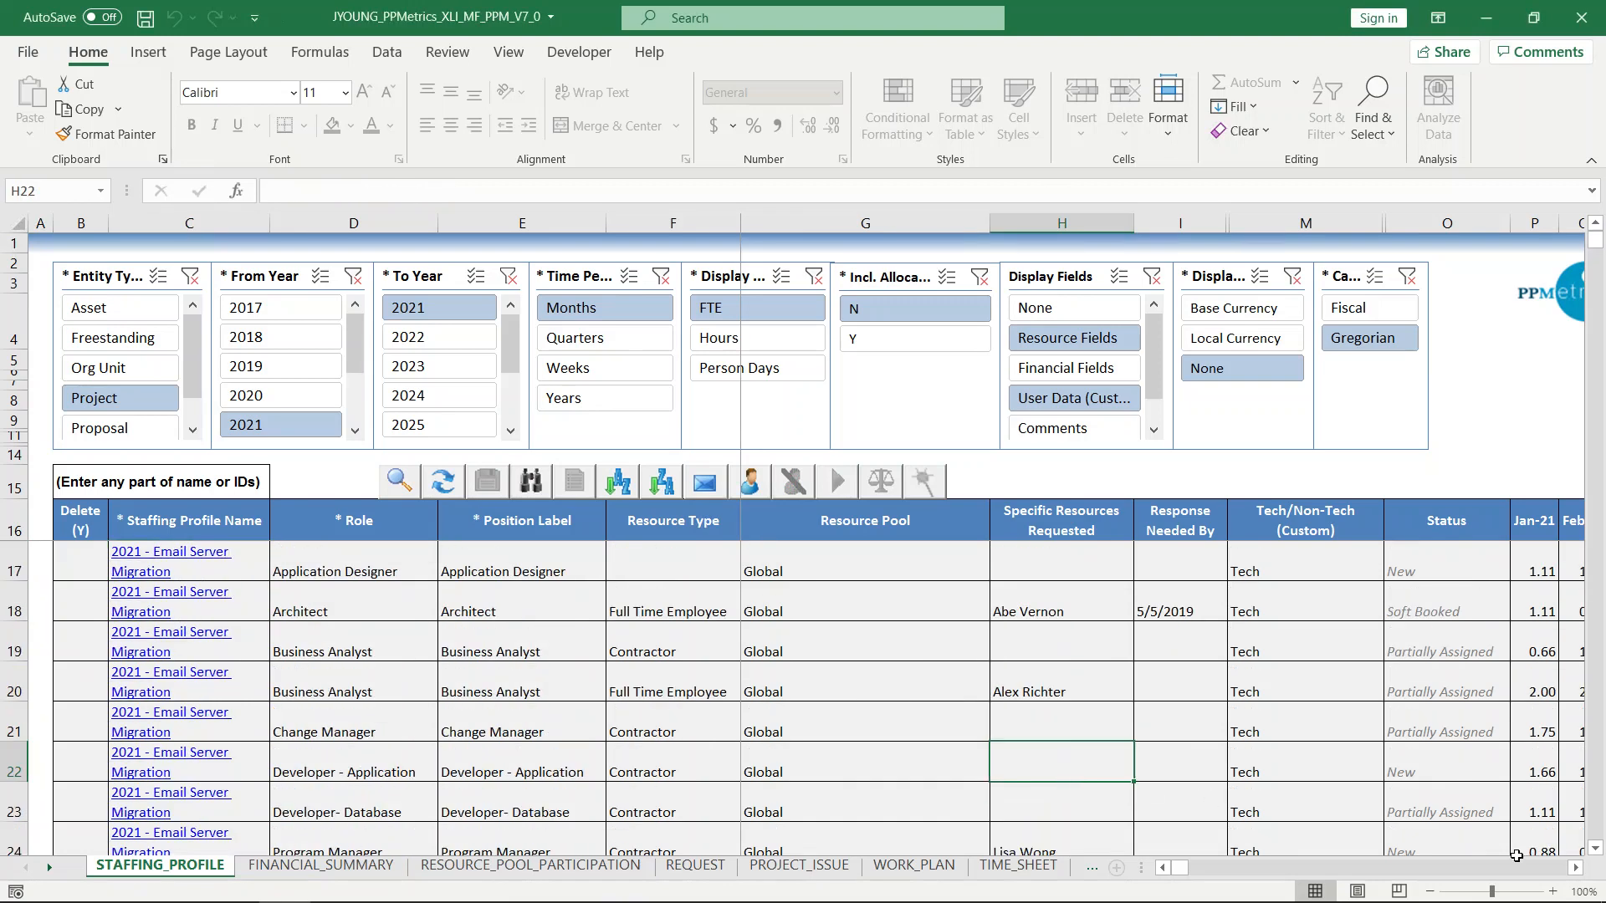
left_click(1577, 868)
left_click(1575, 869)
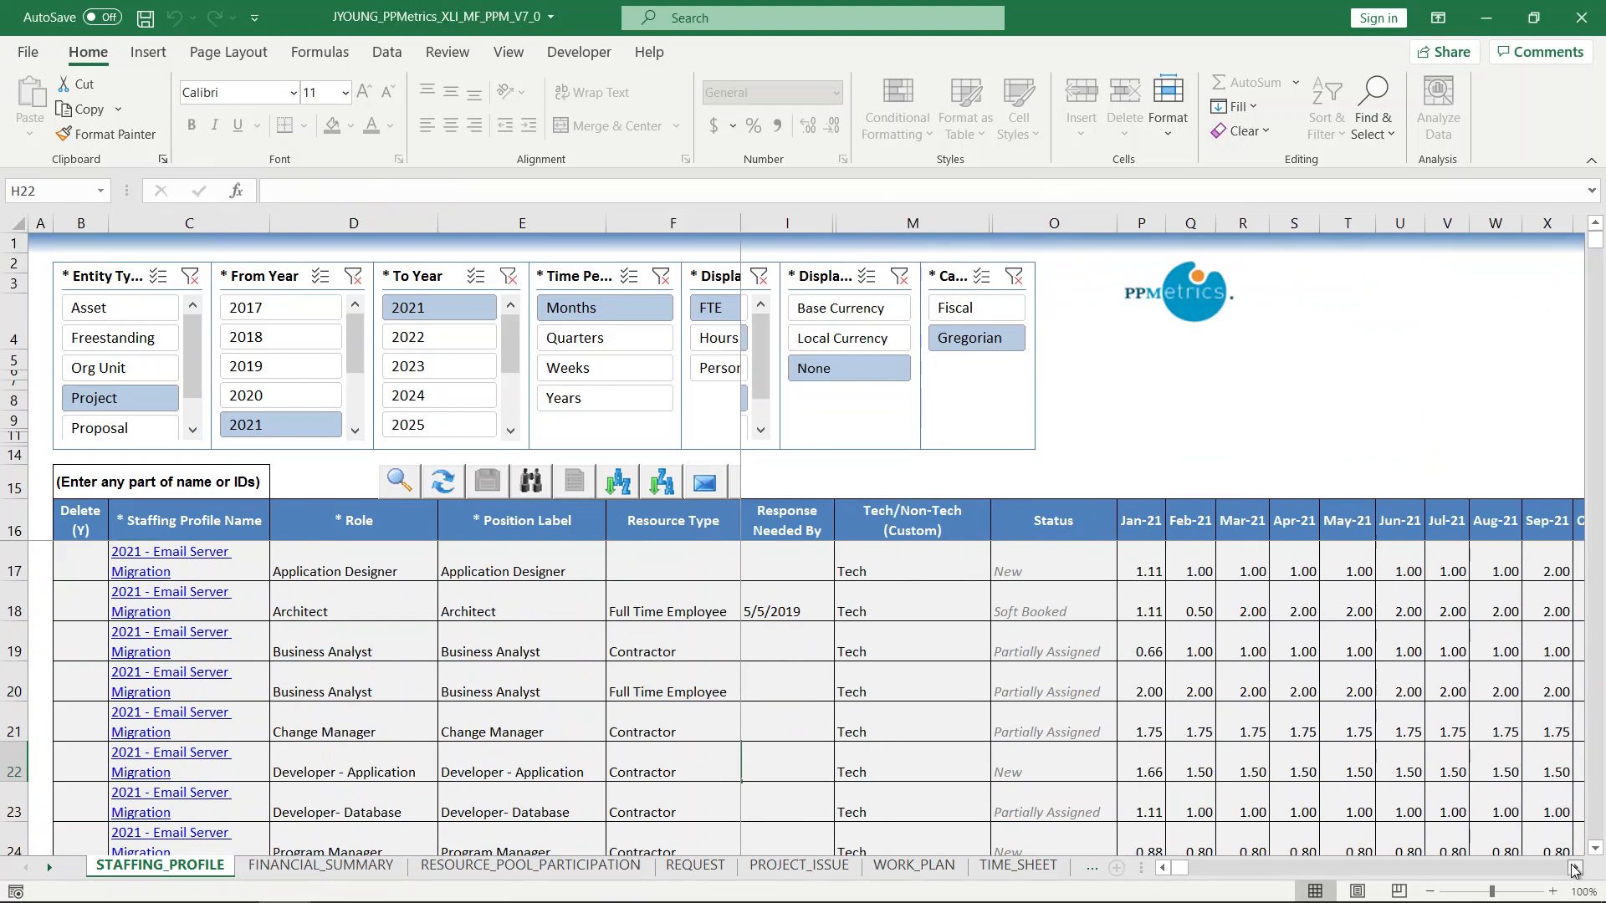
left_click(1574, 870)
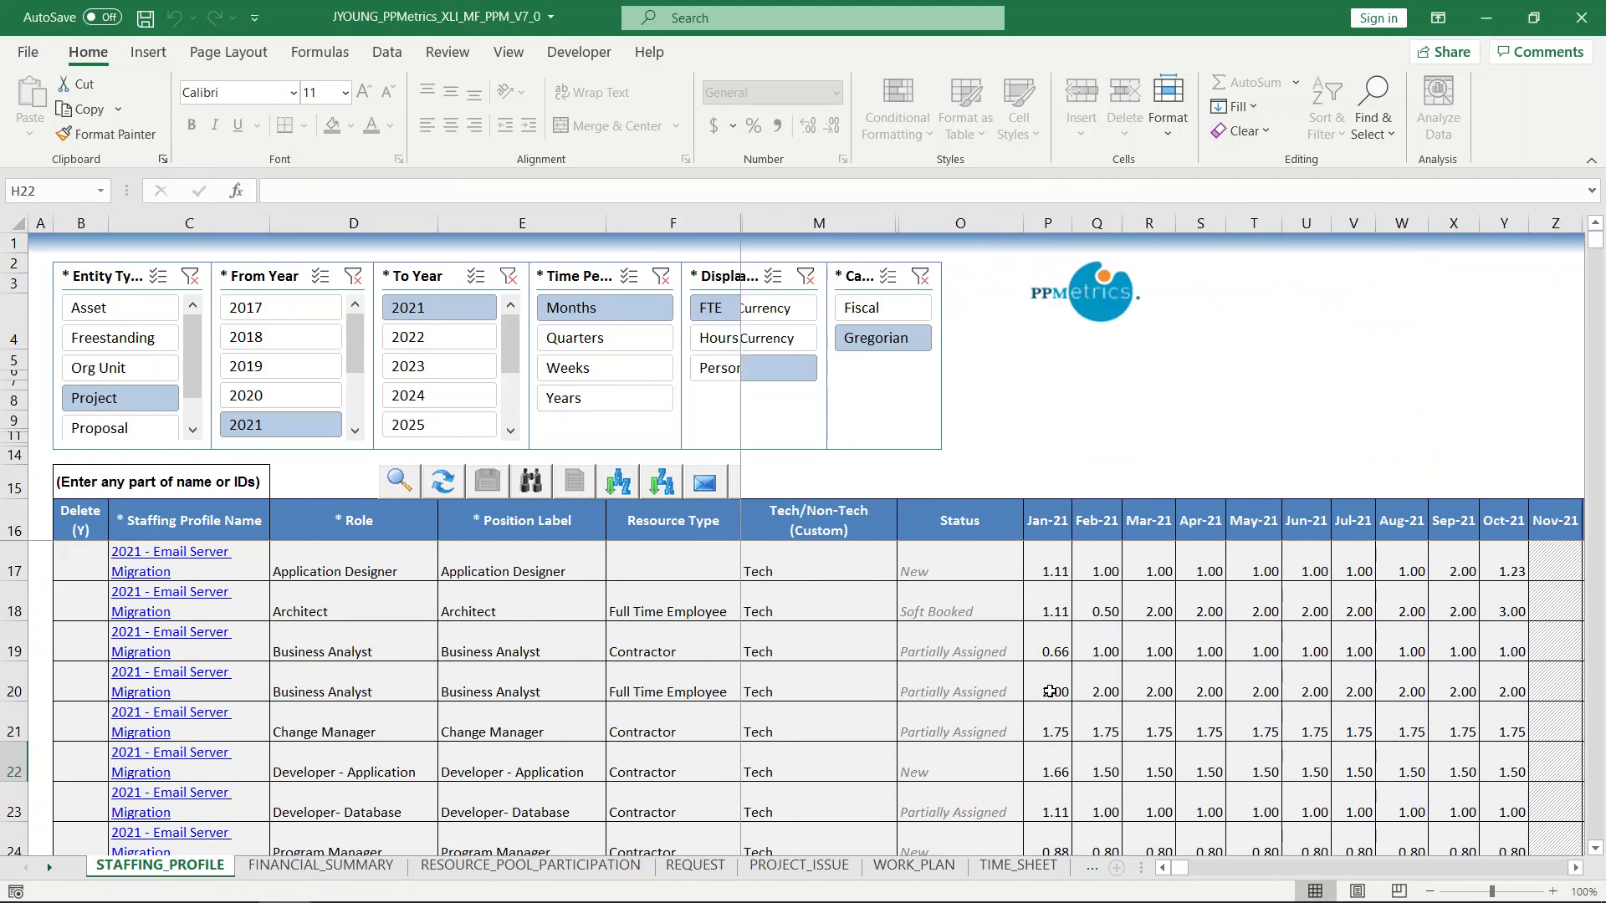
left_click_drag(1049, 692, 1507, 694)
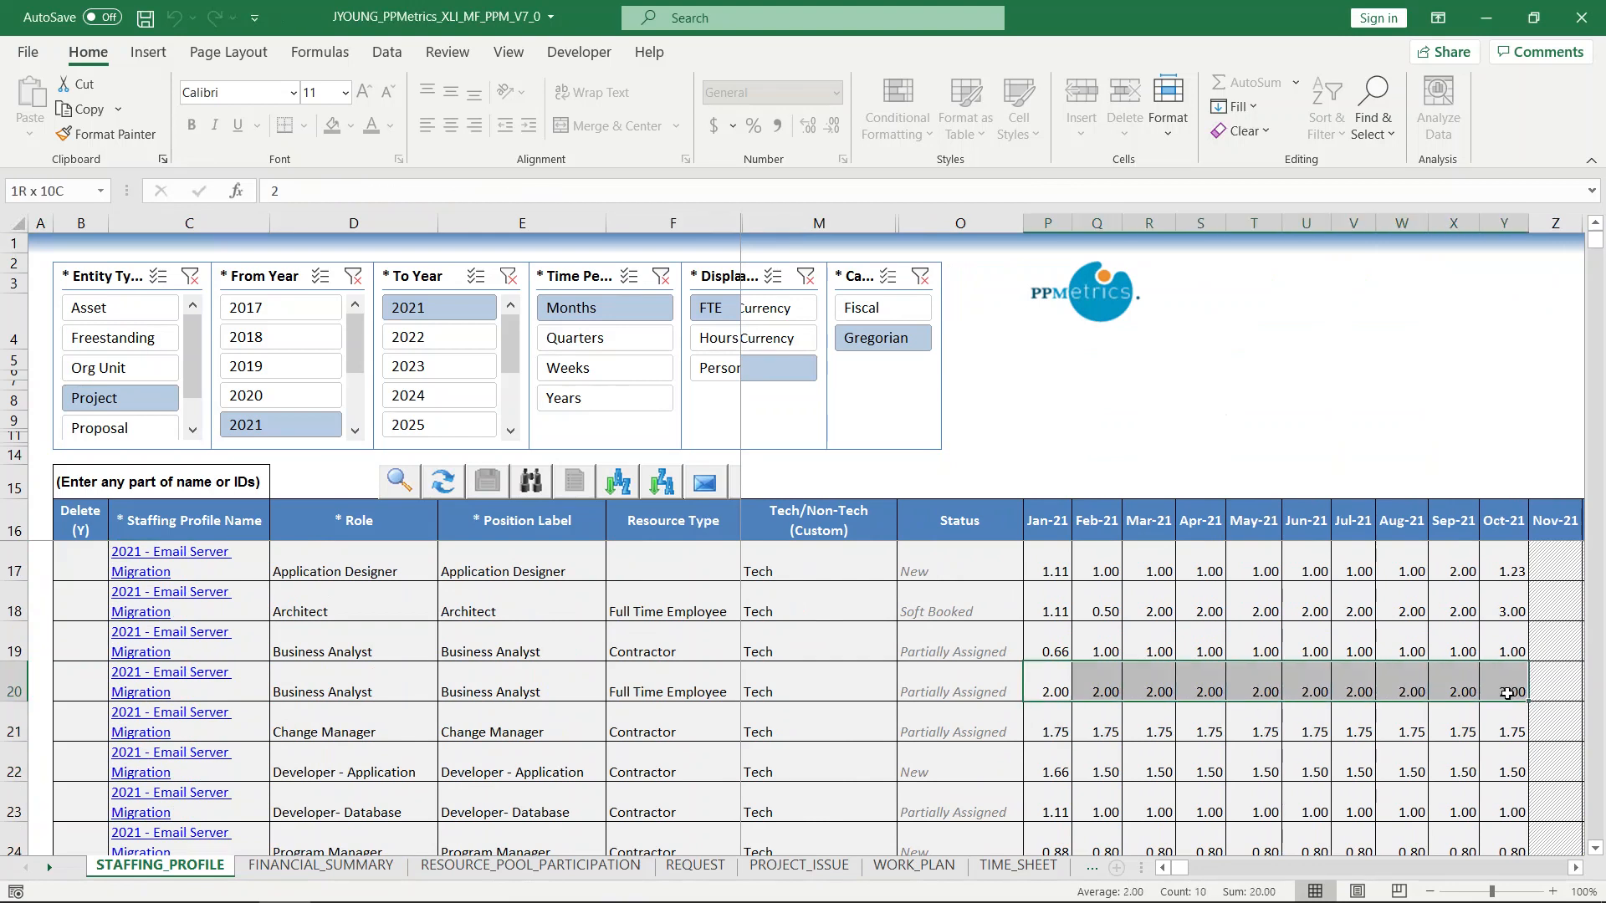
type("1.5")
key("ctrl+Return")
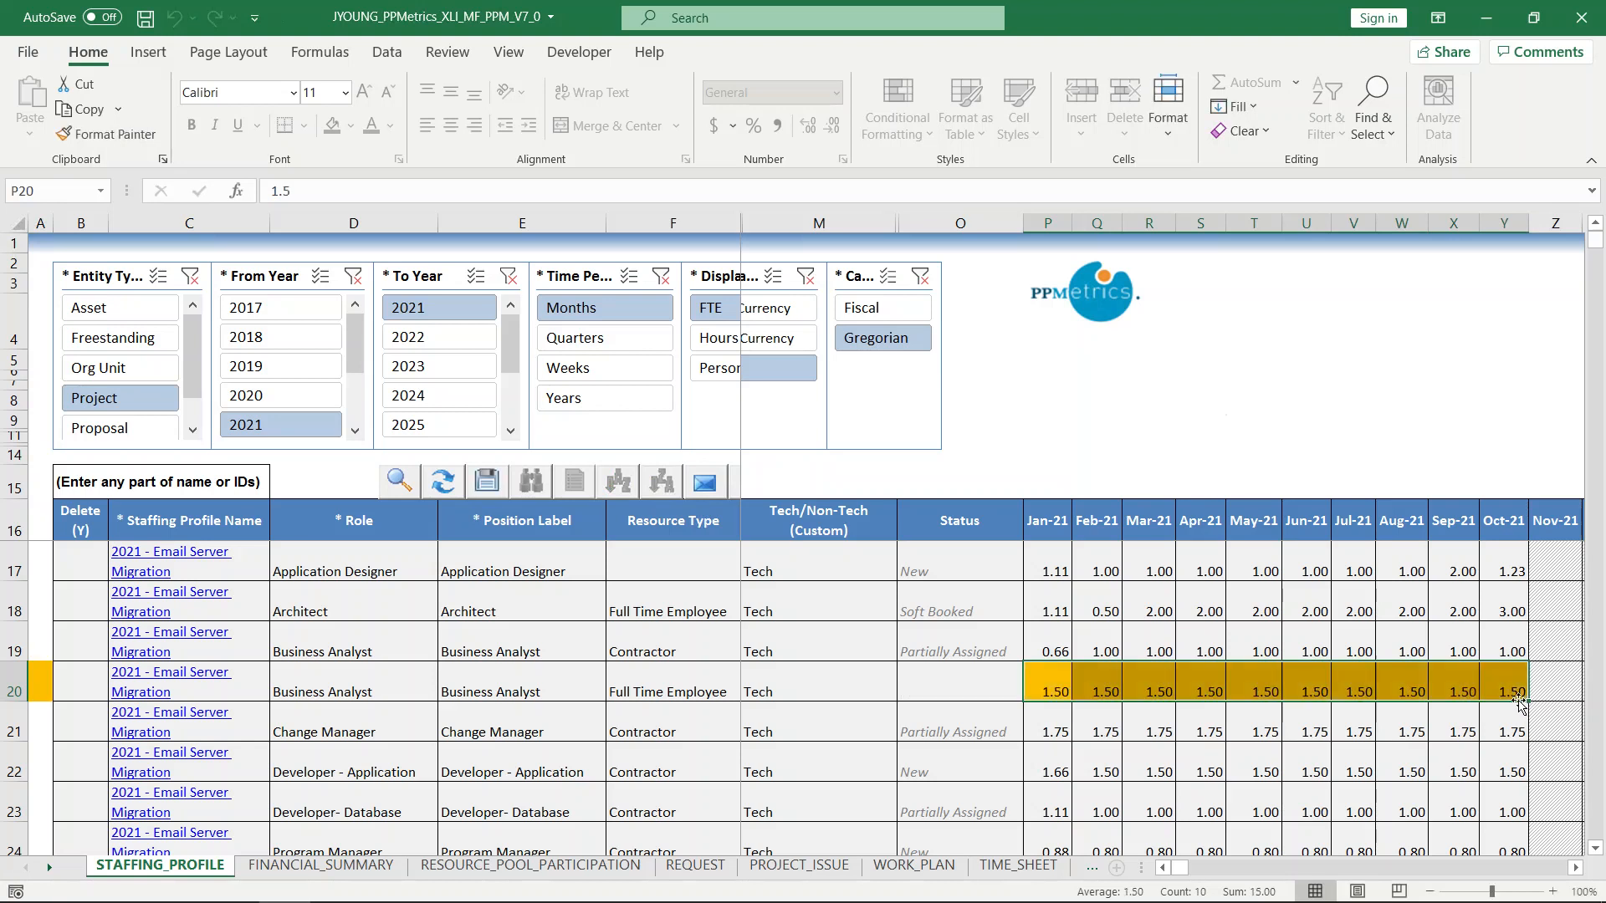
Set the Change Manager row's FTE to 2 for Jan-21 through Oct-21.
left_click(1050, 731)
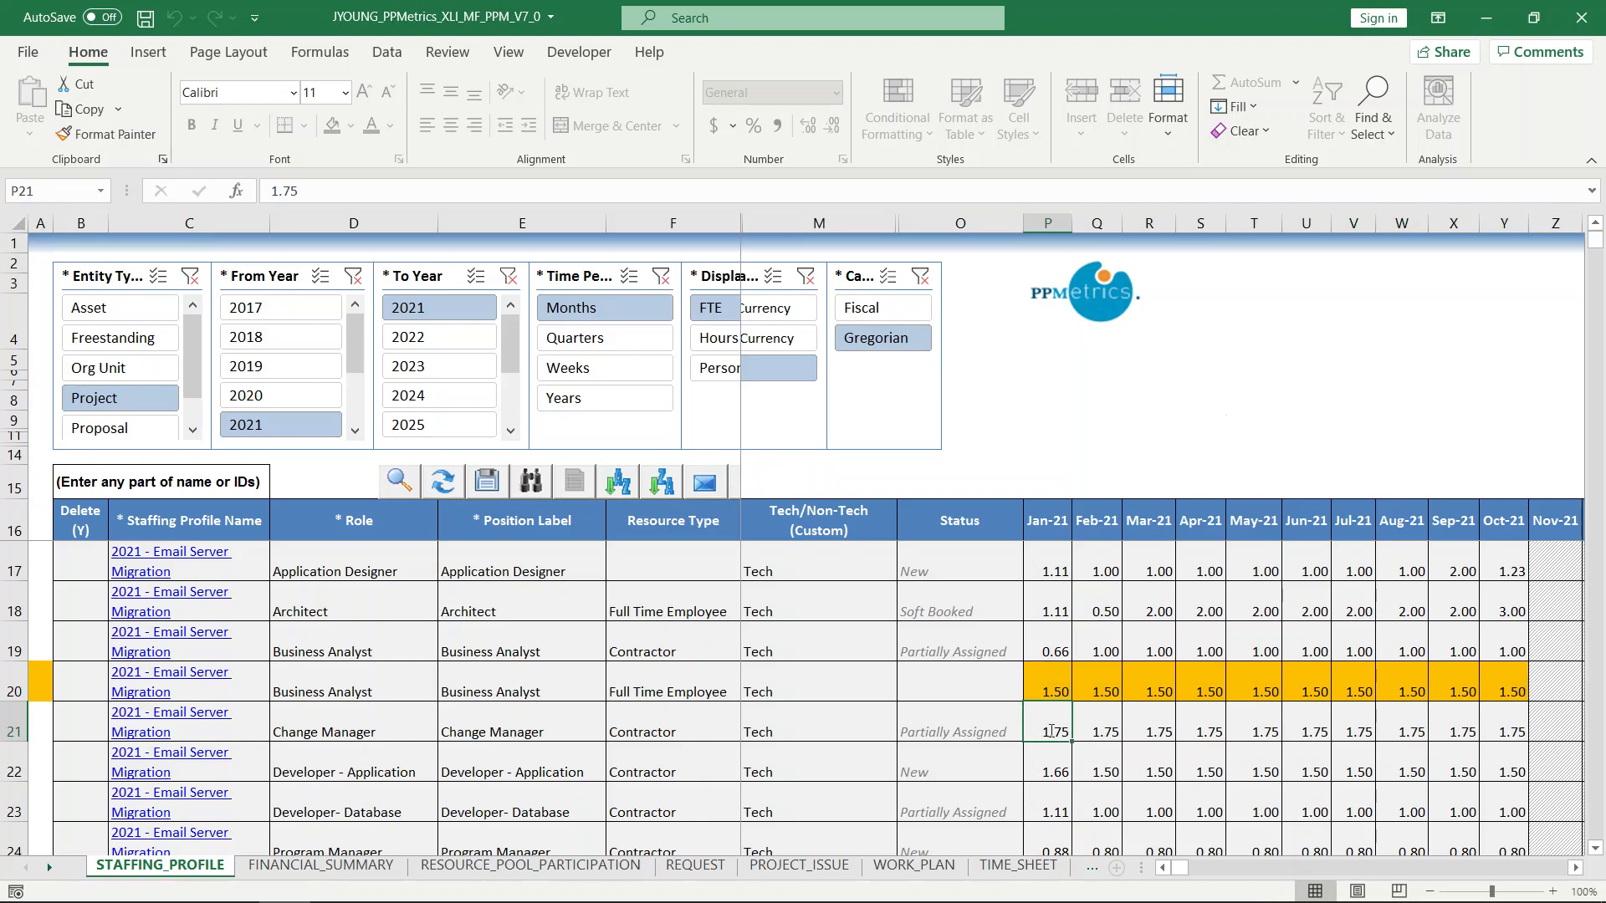
type("2")
key("ctrl+Return")
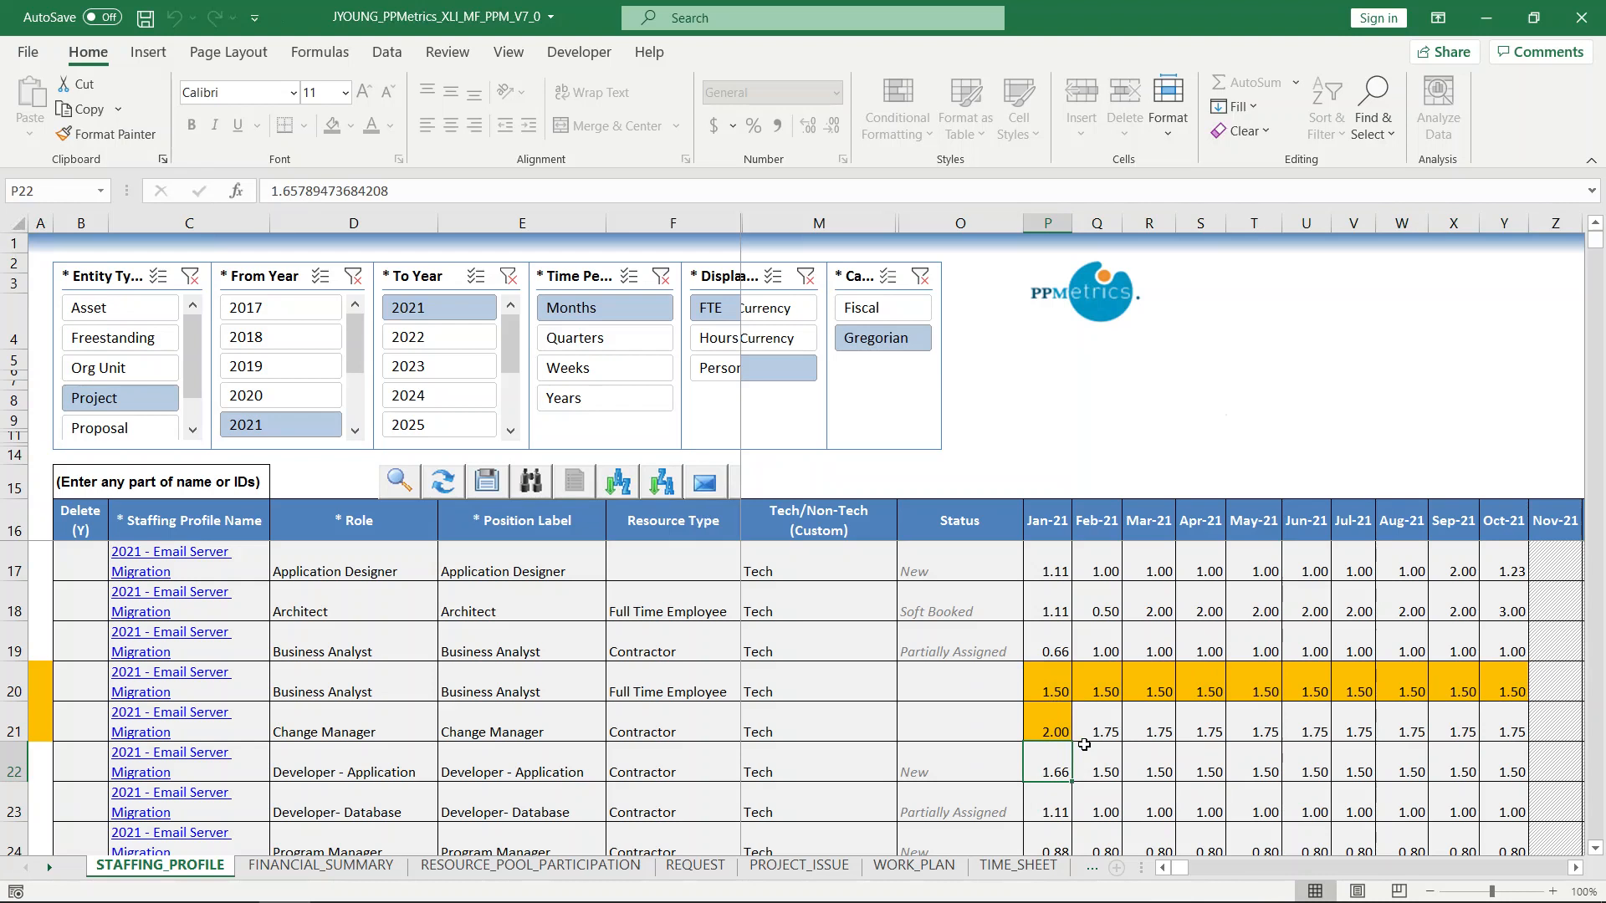
left_click_drag(1074, 739, 1516, 731)
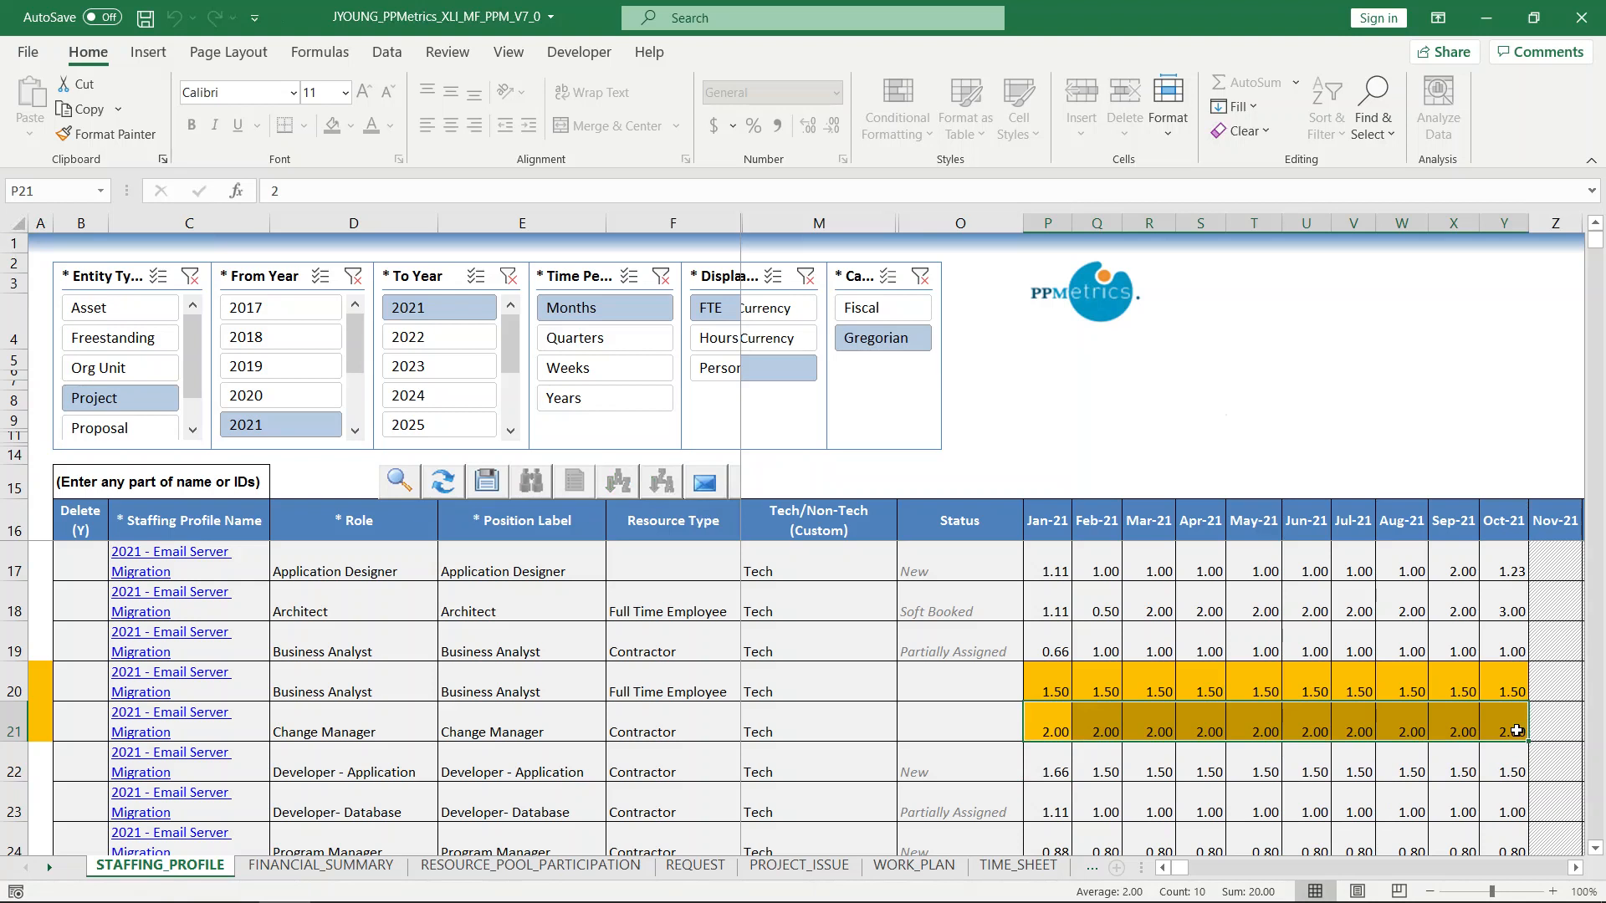
Copy the Email Server Migration Trainer and SAP Upgrade Application Designer lines together with their forecast lines.
scroll(1240, 721, "down", 4)
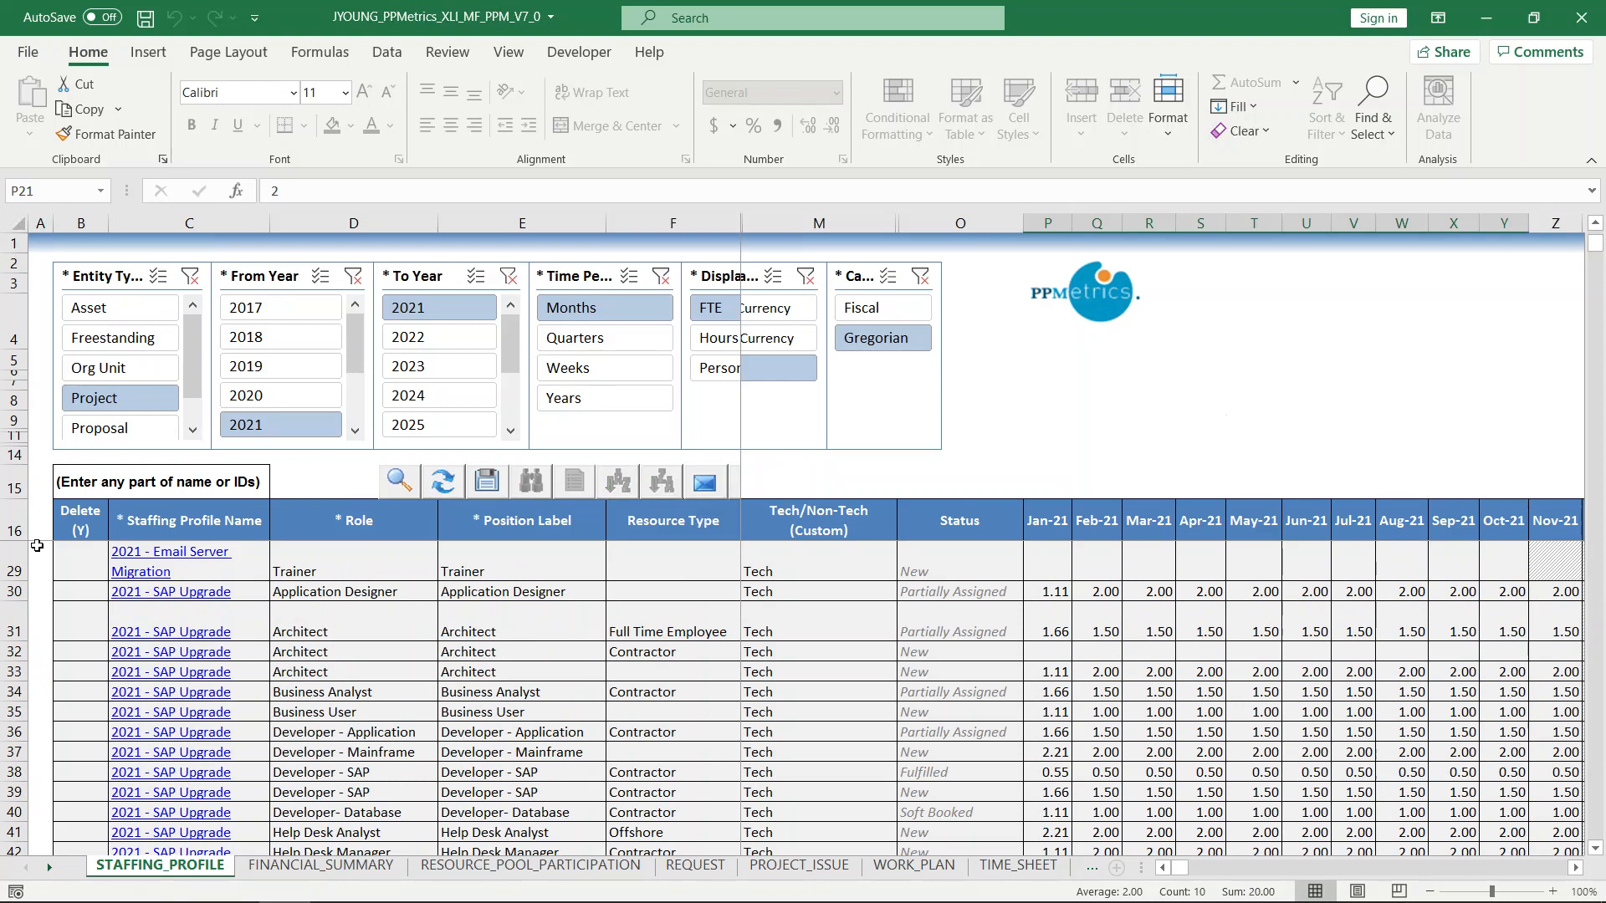
left_click_drag(15, 560, 23, 592)
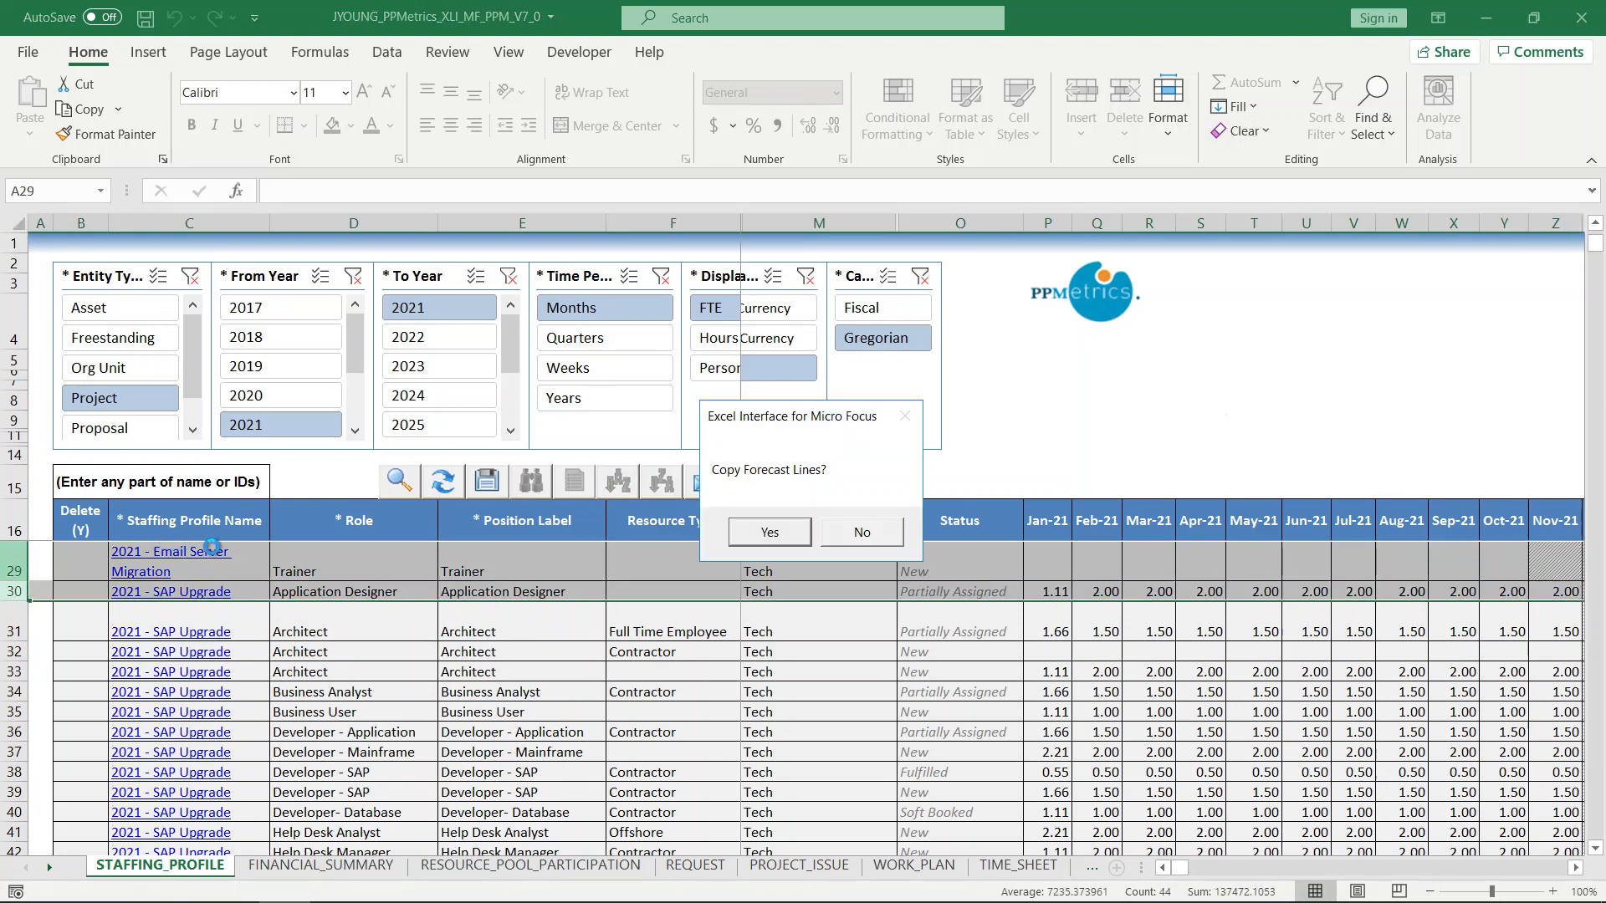
left_click(761, 535)
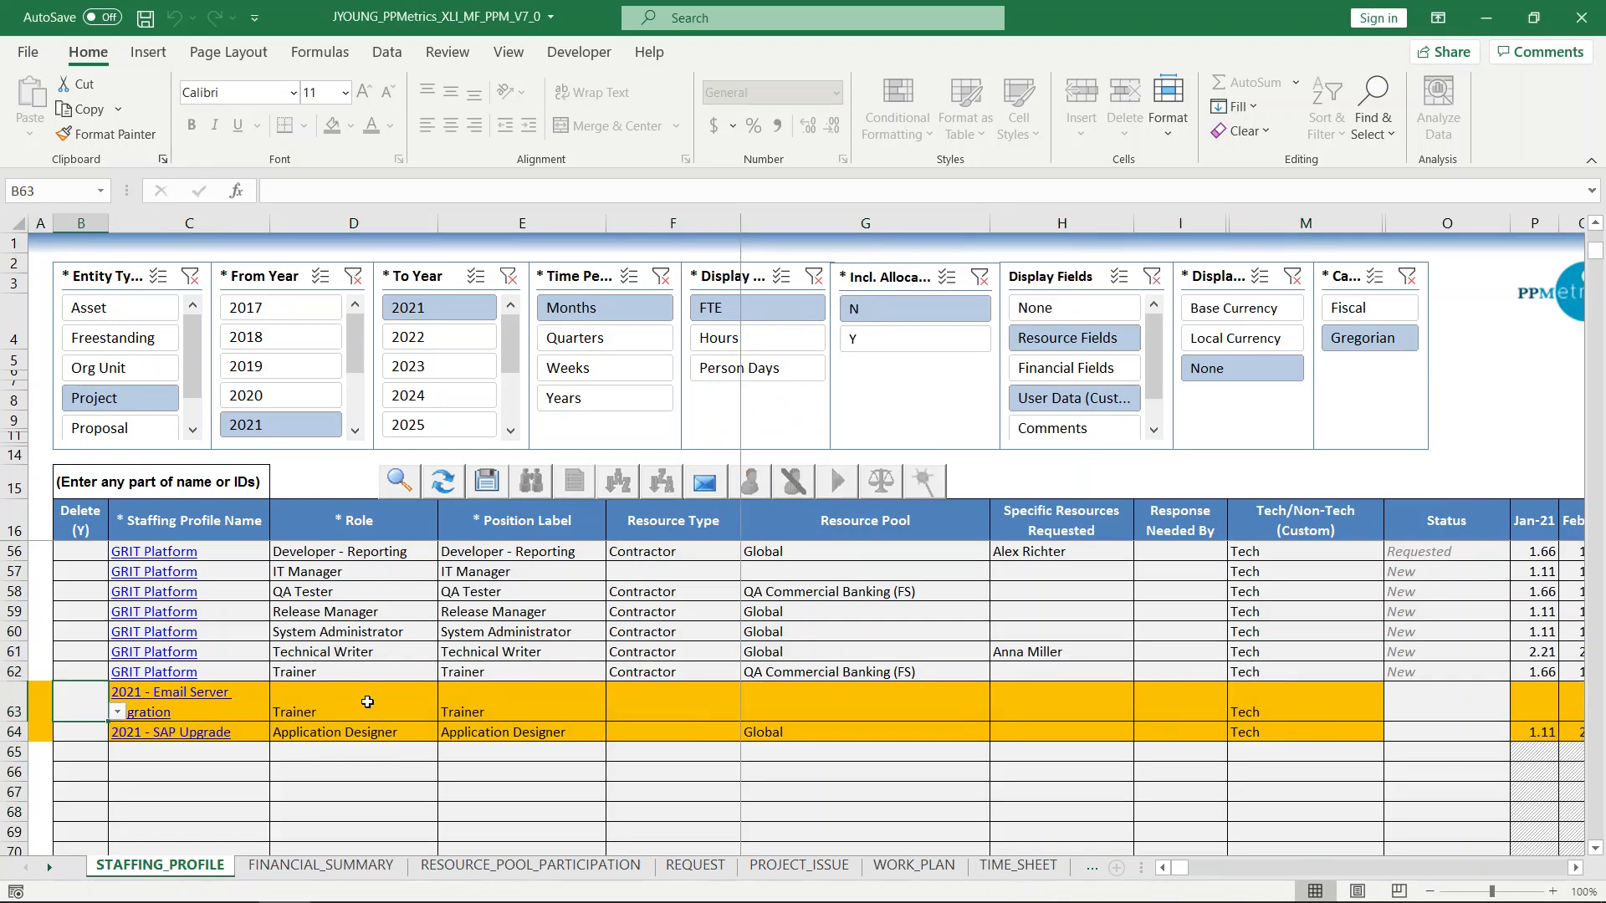
Change the role of the copied Email Server Migration line to QA Administrator.
left_click(367, 701)
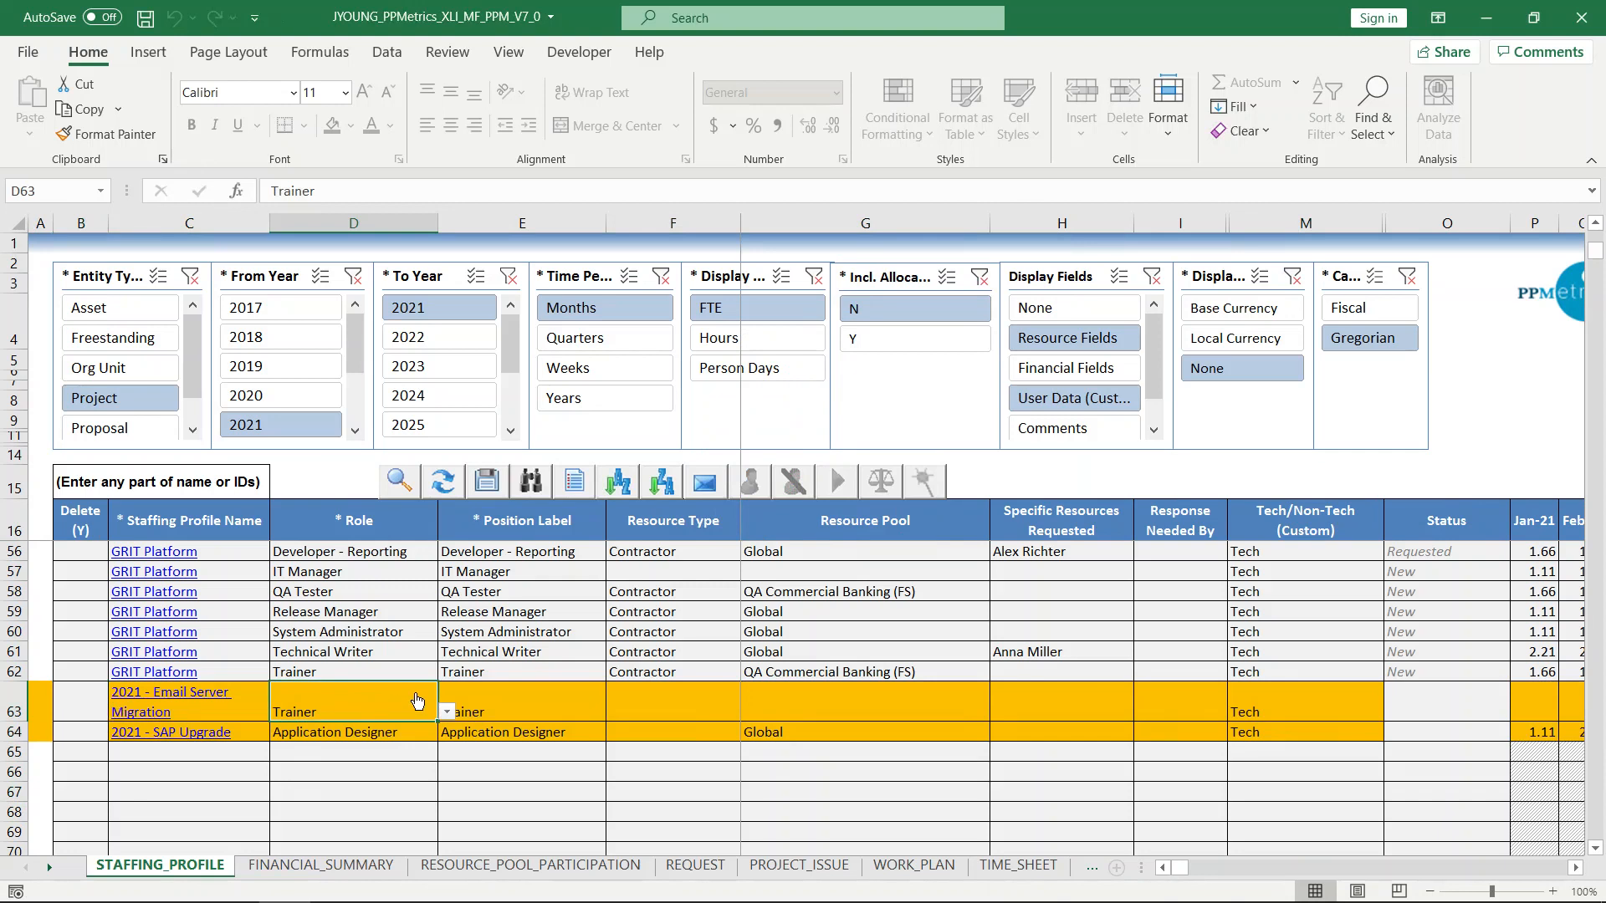
left_click(448, 713)
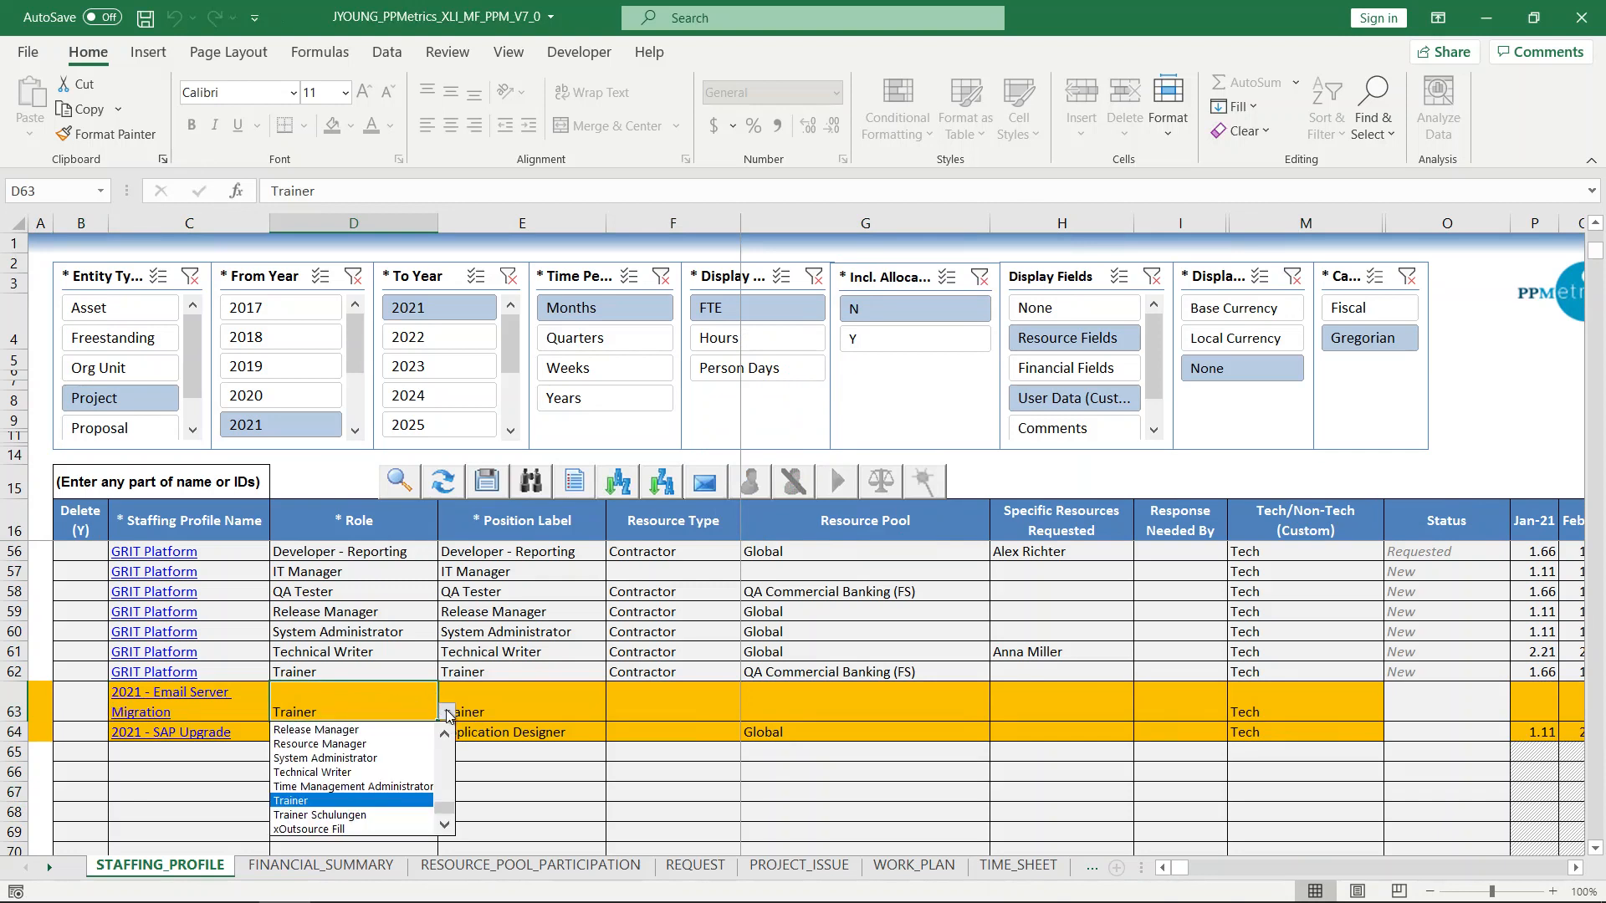
scroll(449, 767, "up", 1)
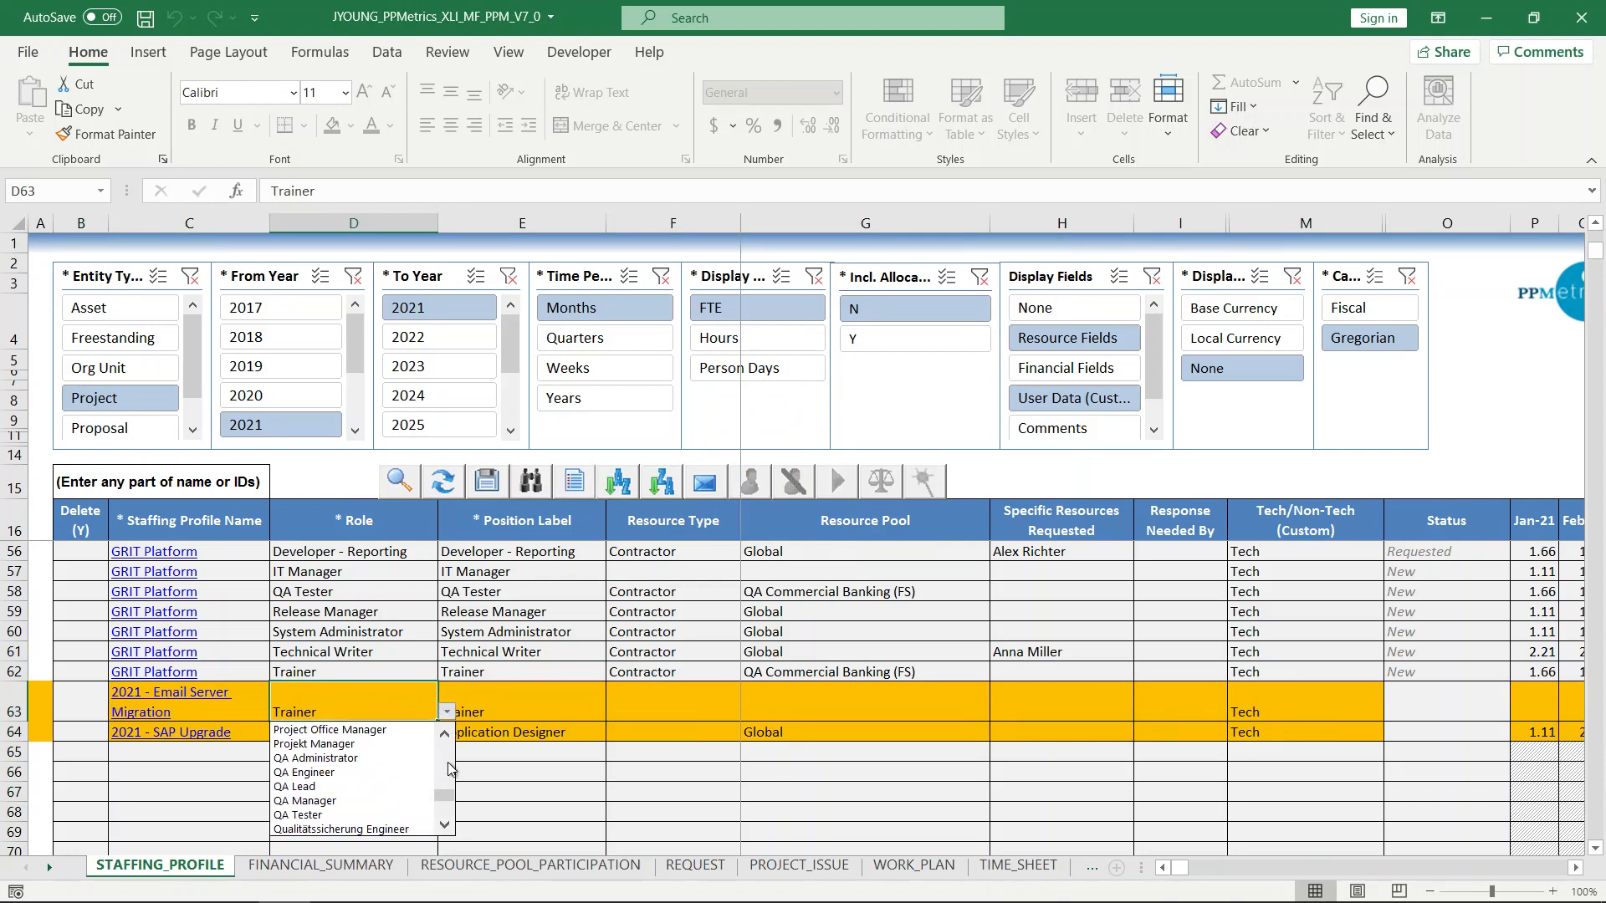
left_click(370, 757)
Change the role of the copied SAP Upgrade line to Business Analyst.
left_click(381, 736)
left_click(447, 732)
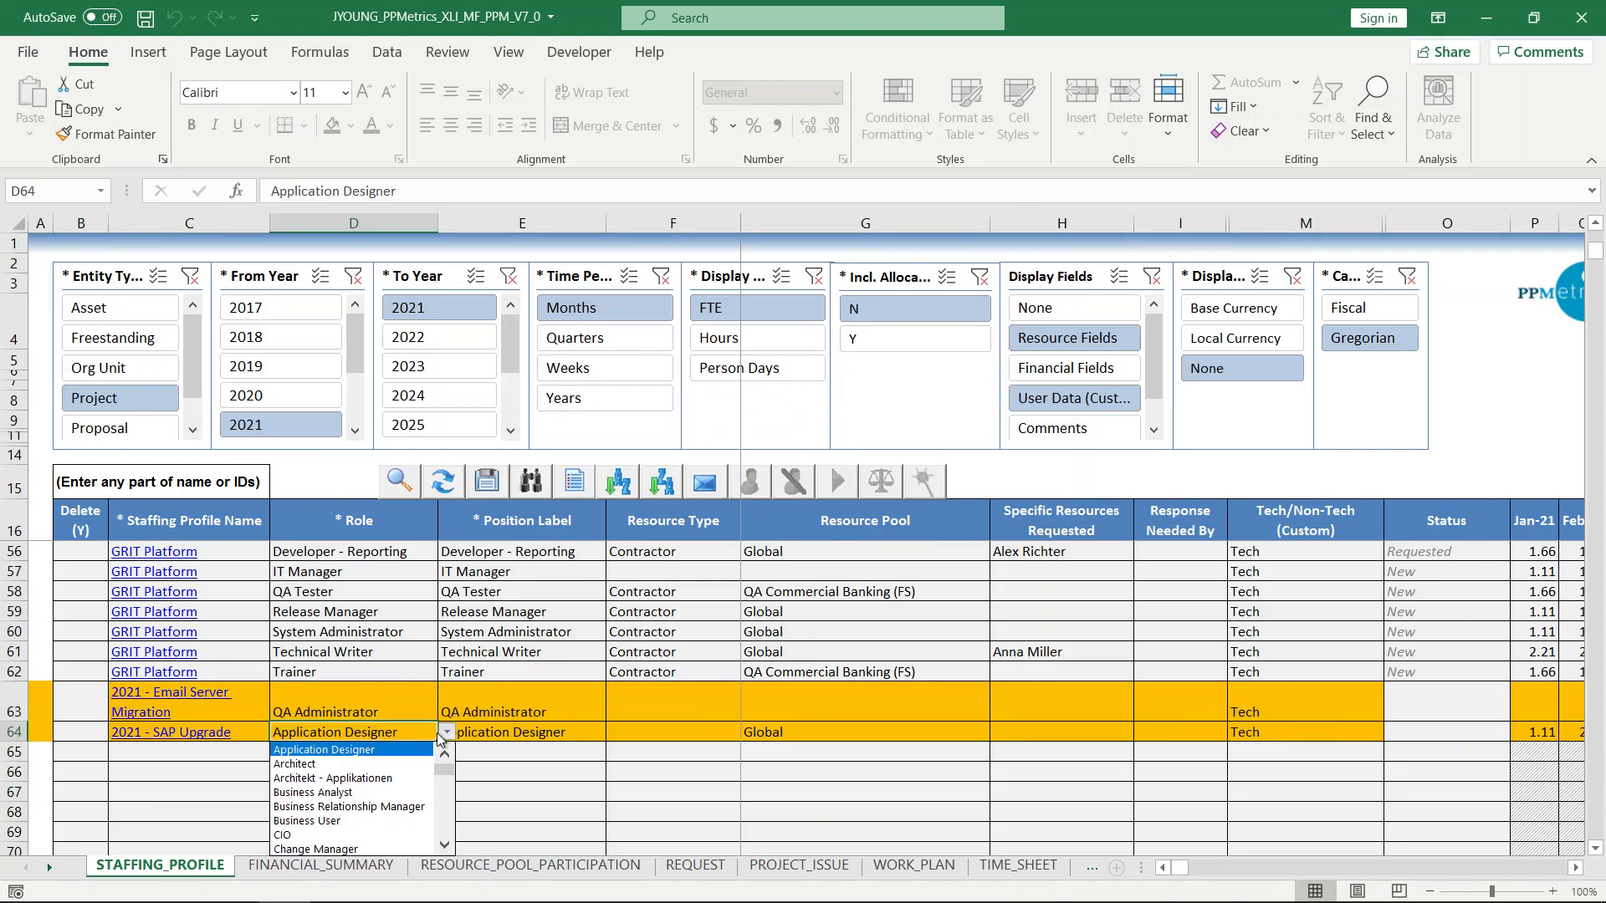
left_click(375, 793)
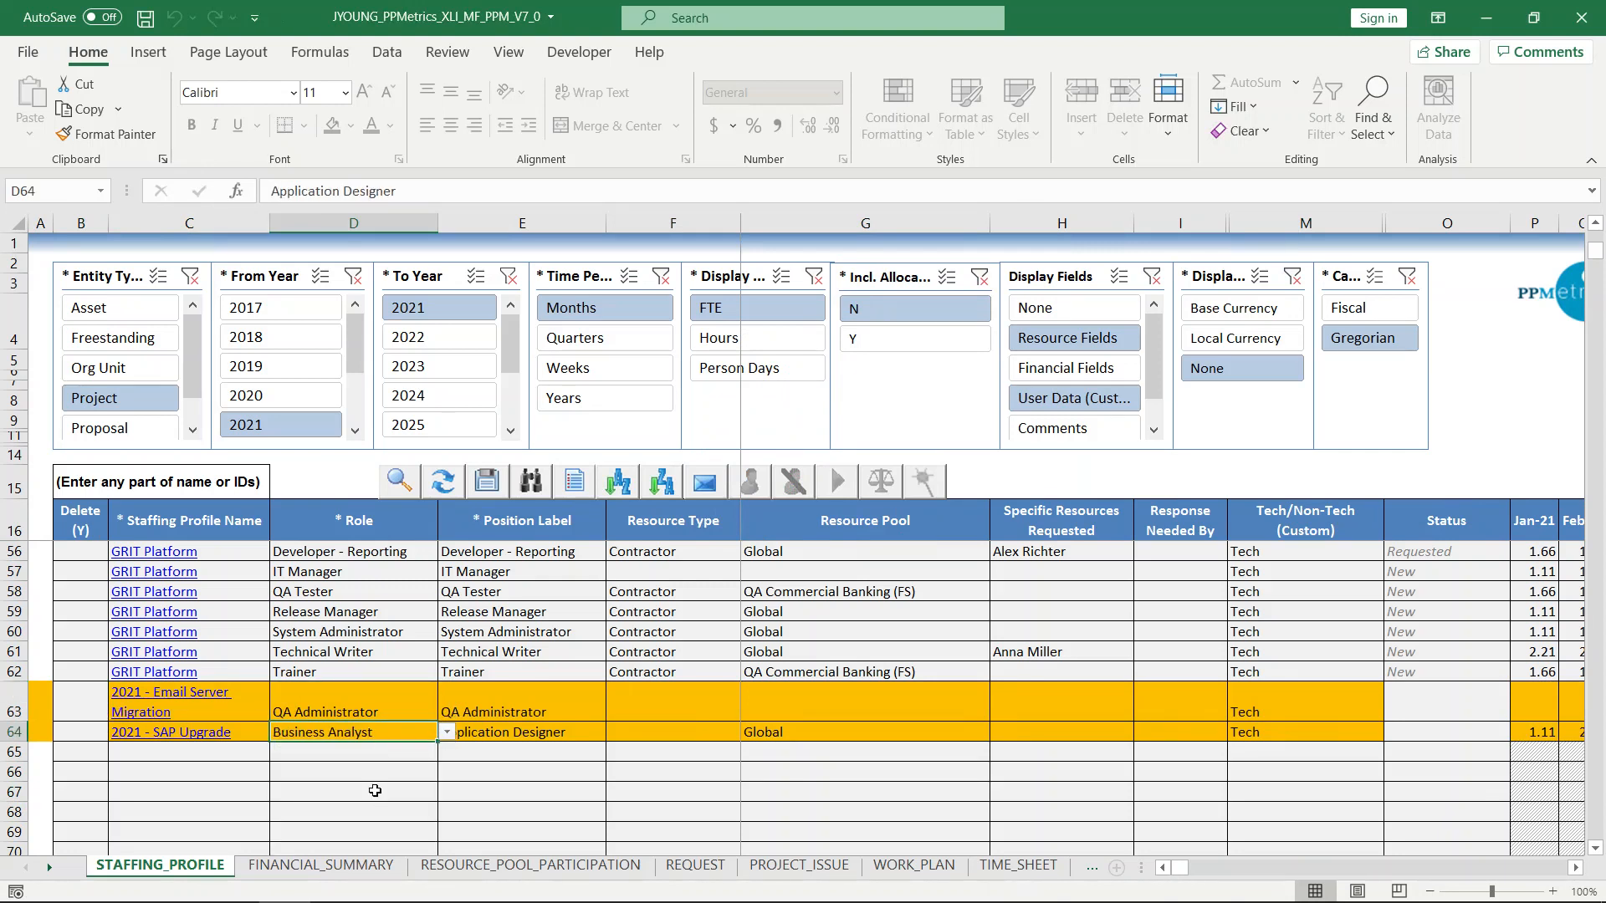
Set the new QA Administrator line's FTE to 2 for Jan-21 through Jun-21.
left_click(1575, 867)
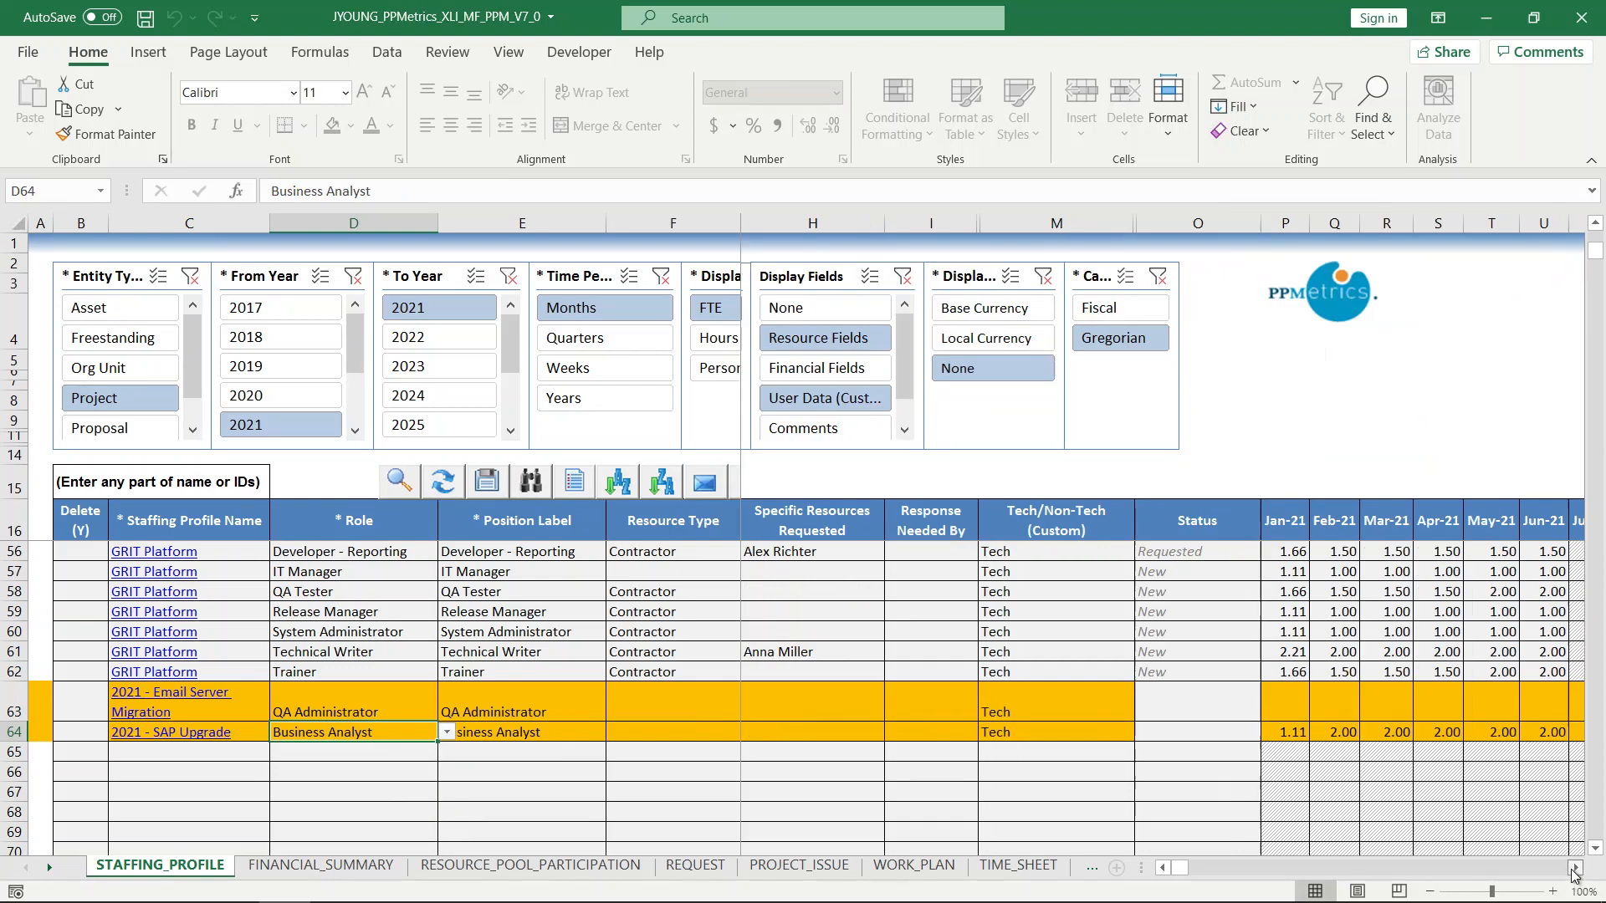
left_click(1575, 867)
left_click(1122, 699)
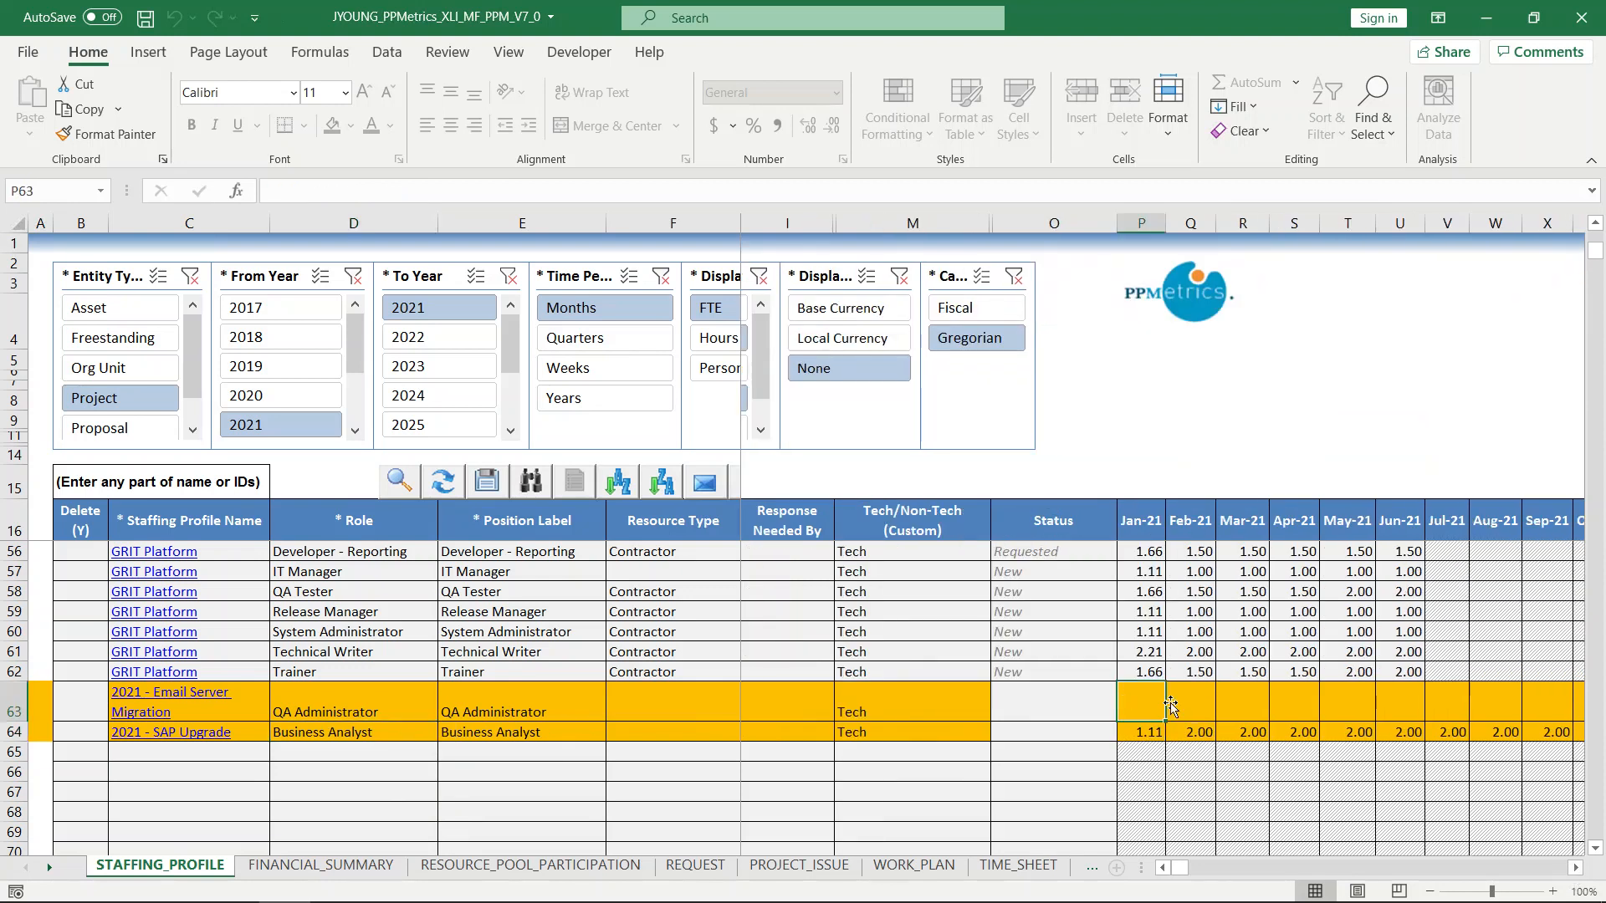
type("2")
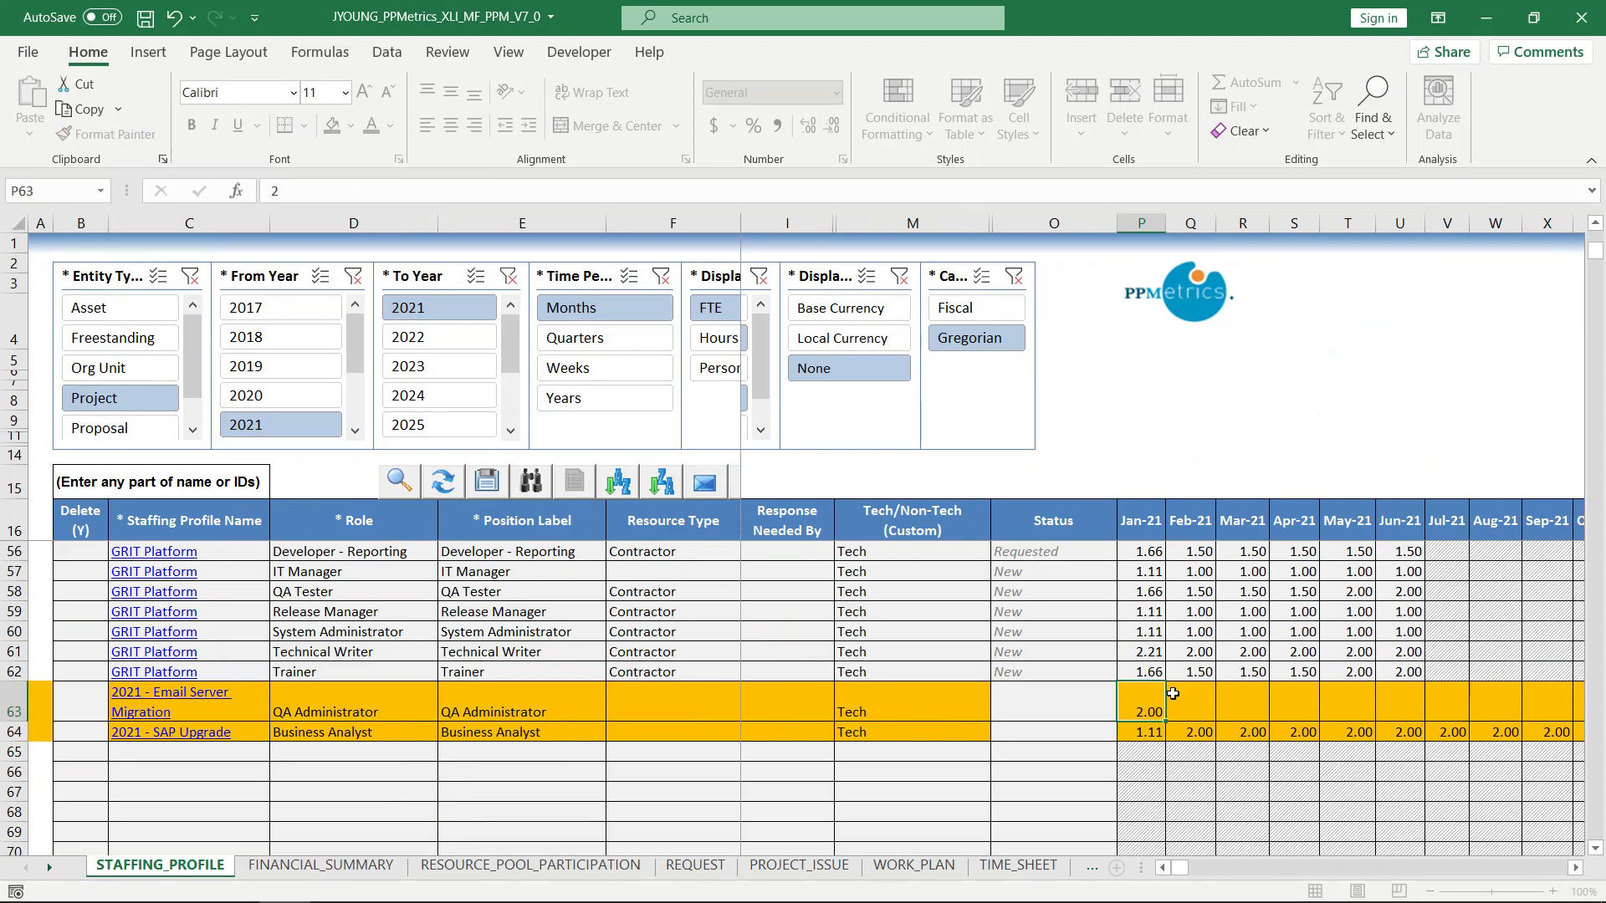
left_click(1158, 699)
left_click_drag(1169, 720, 1401, 713)
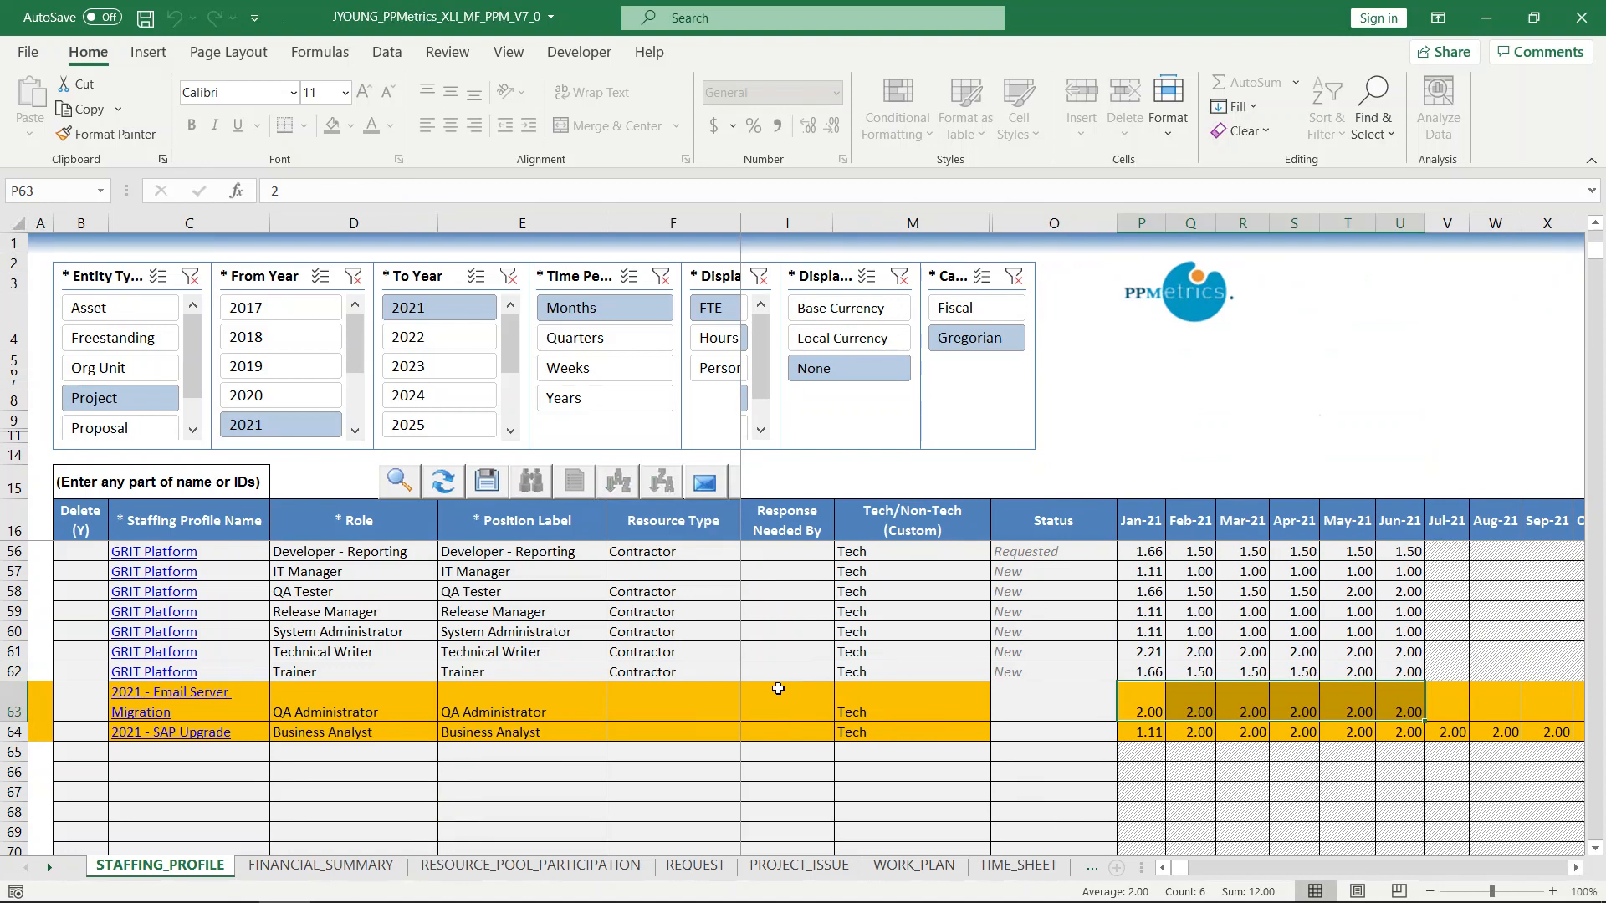
Set the Tech/Non-Tech value to Non-Tech for all staffing lines from row 17 through row 63.
scroll(903, 675, "up", 13)
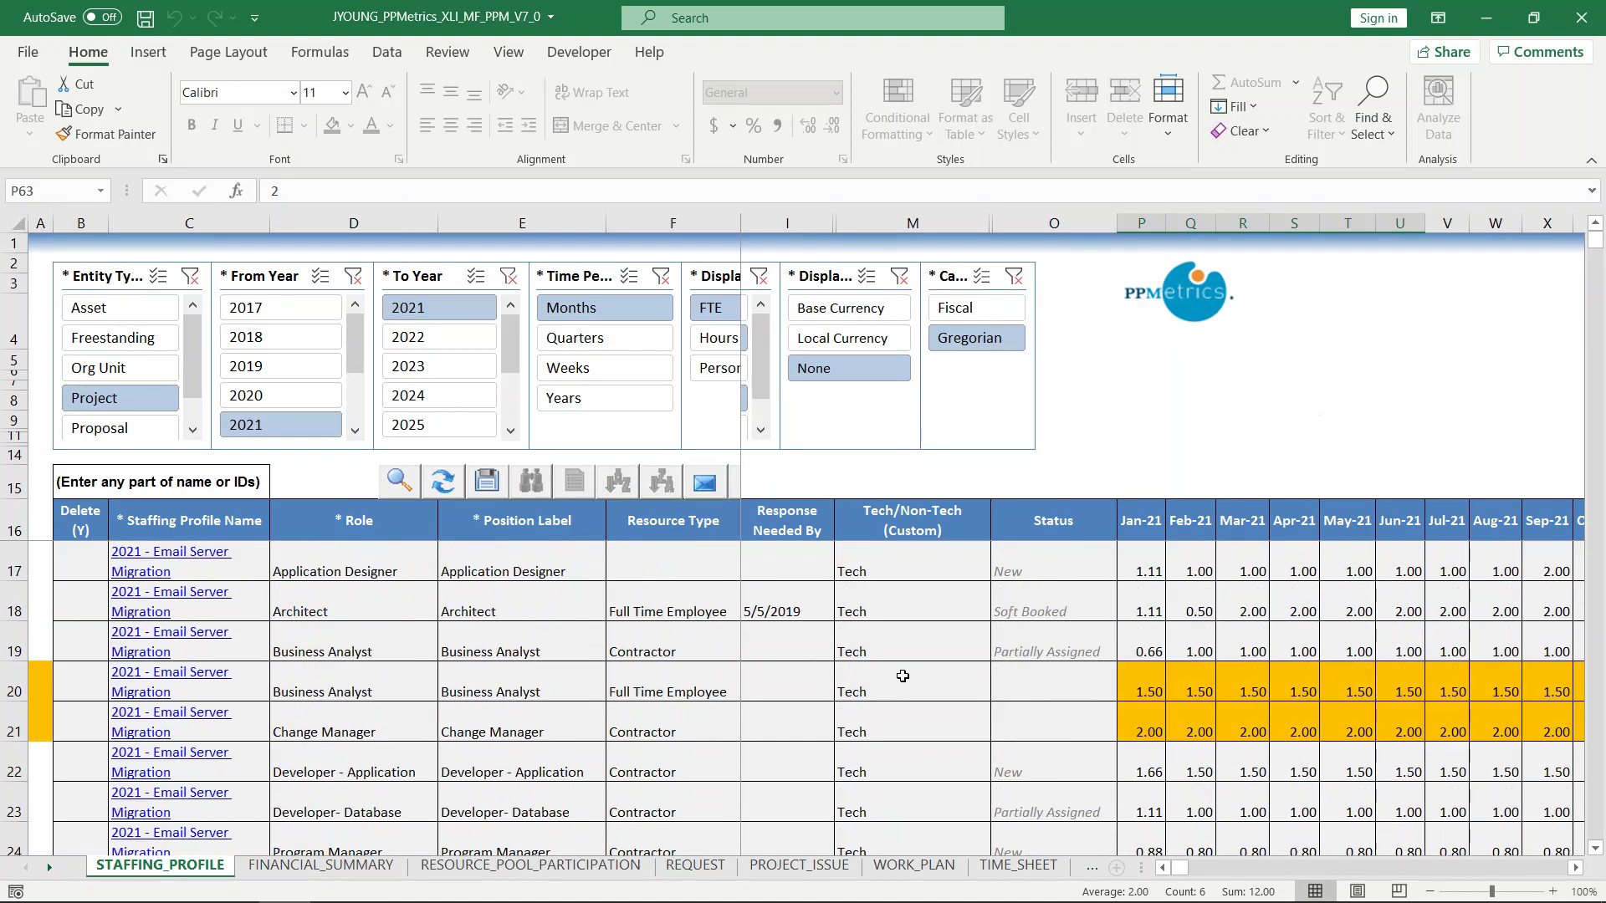
left_click(926, 578)
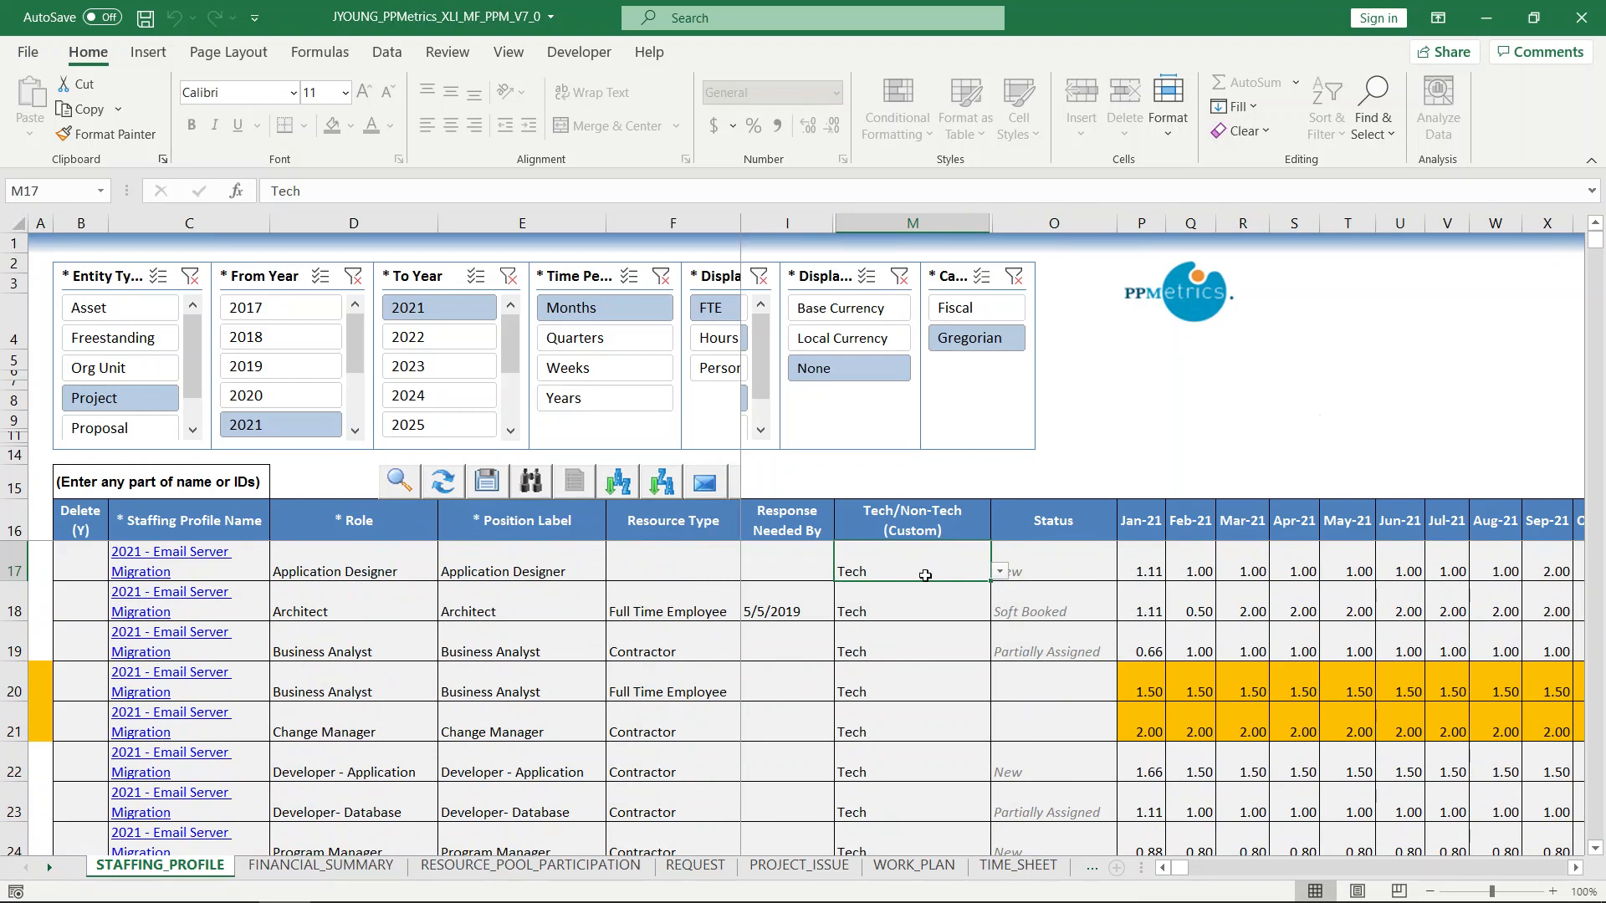
key("shift+Down")
key("shift+Down")
key("shift+Down")
key("shift+Down")
key("shift+Down")
key("shift+Down")
key("shift+Down")
key("shift+Down")
key("shift+Down")
key("shift+Down")
key("shift+Down")
key("shift+Down")
key("shift+Down")
key("shift+Down")
key("shift+Down")
key("shift+Down")
key("shift+Down")
key("shift+Down")
key("shift+Down")
key("shift+Down")
key("shift+Down")
key("shift+Down")
key("shift+Down")
key("shift+Down")
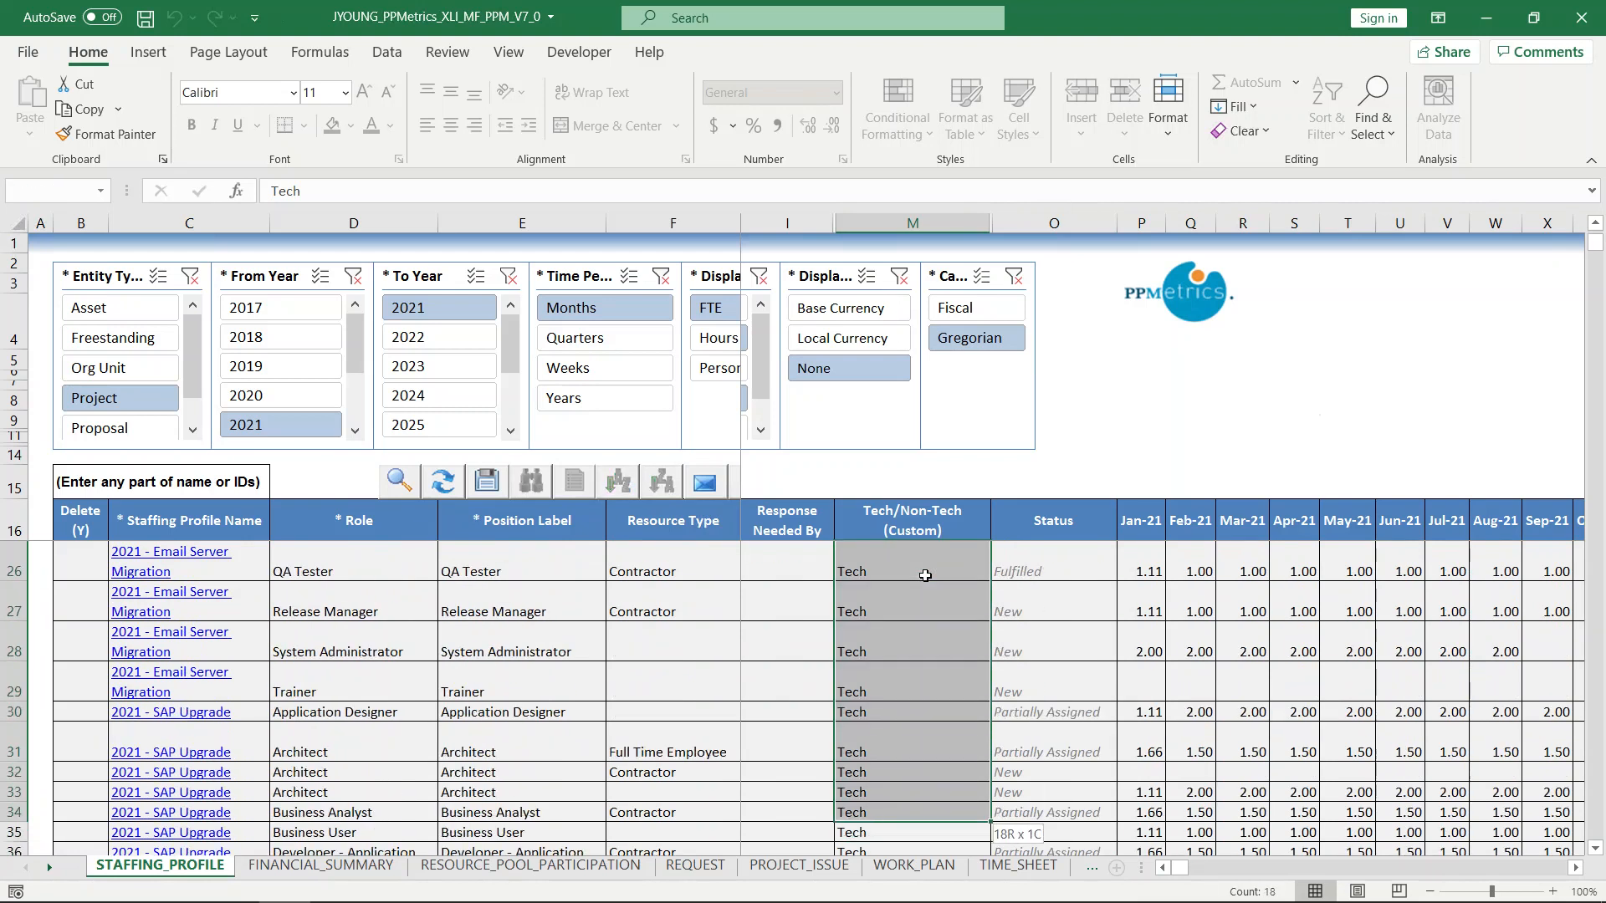
key("shift+Down")
key("shift+Down")
key("shift+Down")
key("shift+Down")
key("shift+Down")
key("shift+Down")
key("shift+Down")
key("shift+Down")
key("shift+Down")
key("shift+Down")
key("shift+Down")
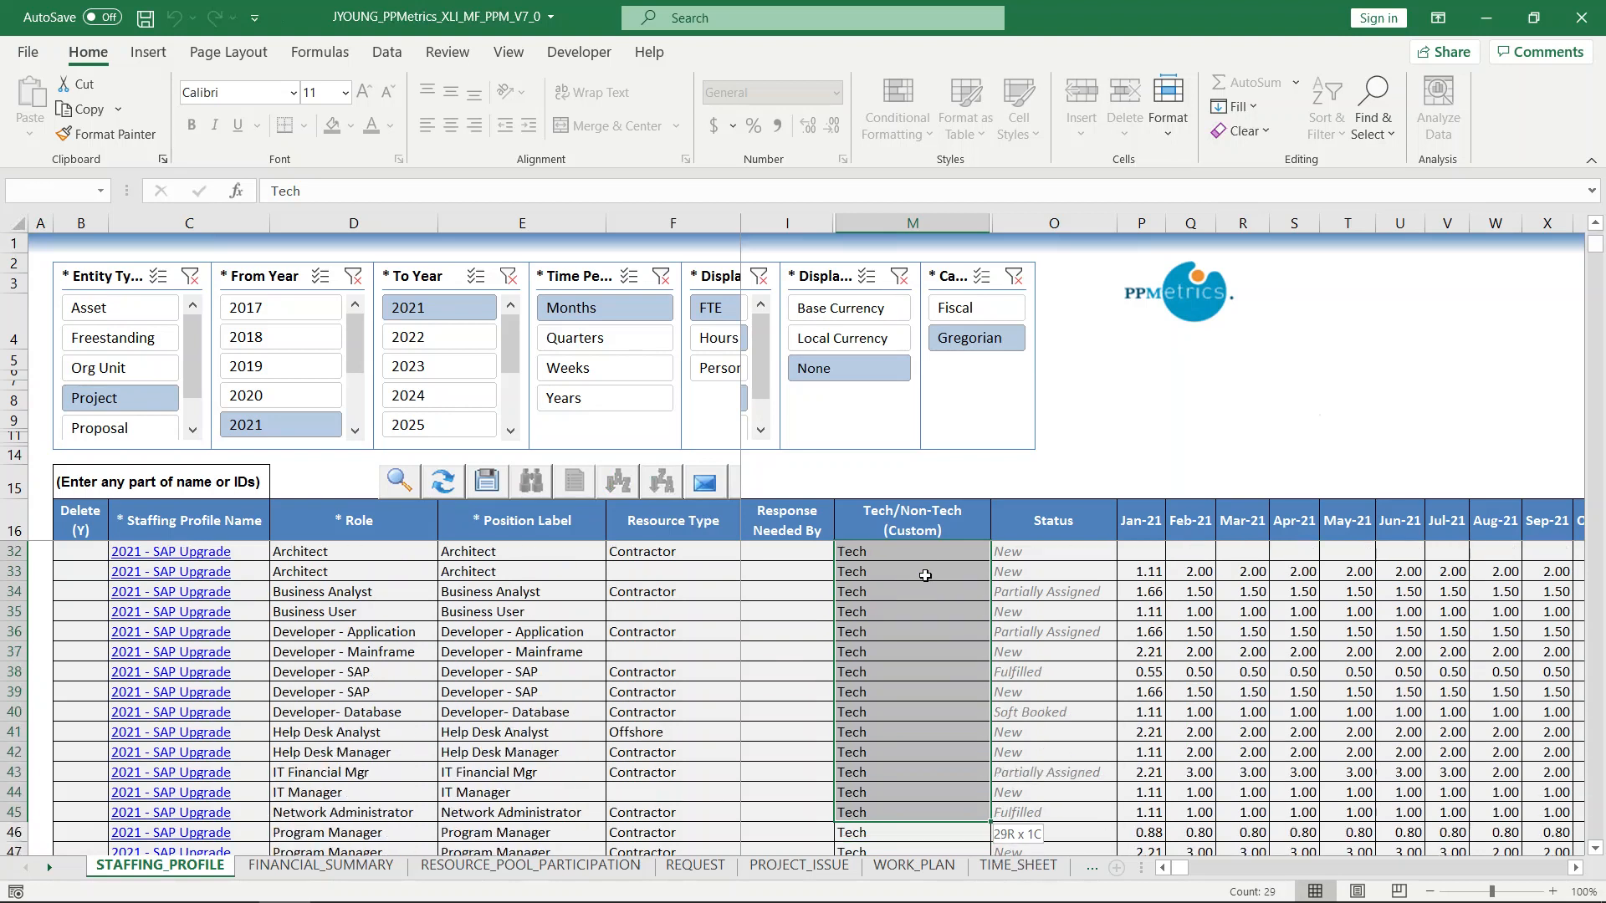
key("shift+Down")
key("shift+Down")
key("shift+Down")
key("shift+Down")
key("shift+Down")
key("shift+Down")
key("shift+Down")
key("shift+Down")
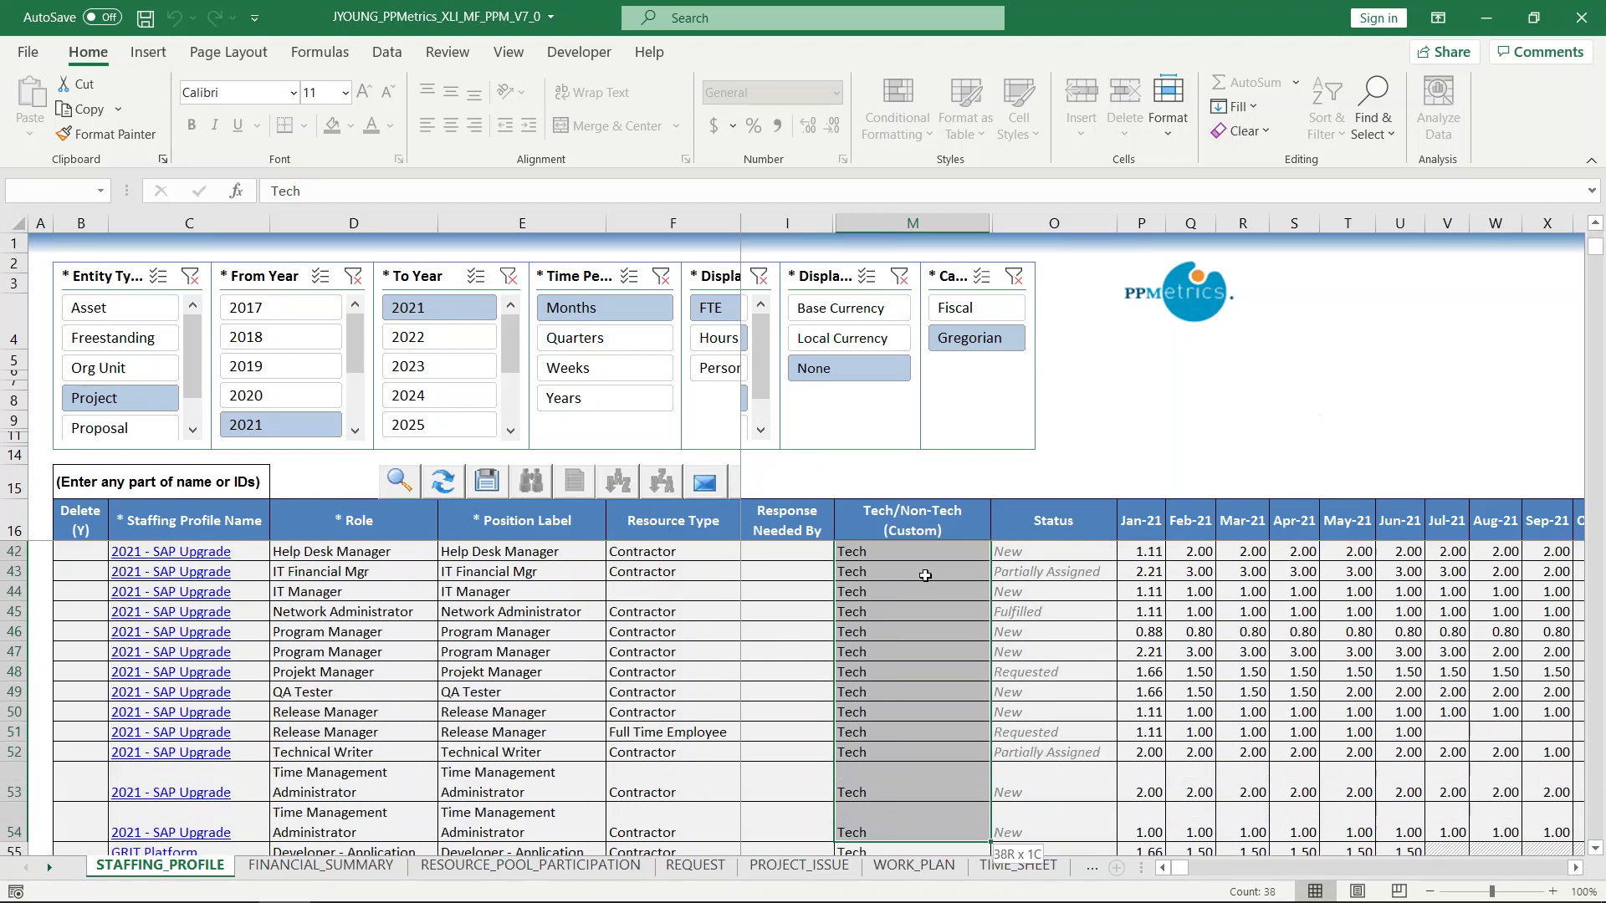
key("shift+Down")
key("shift+Down")
key("shift+Down")
key("shift+Down")
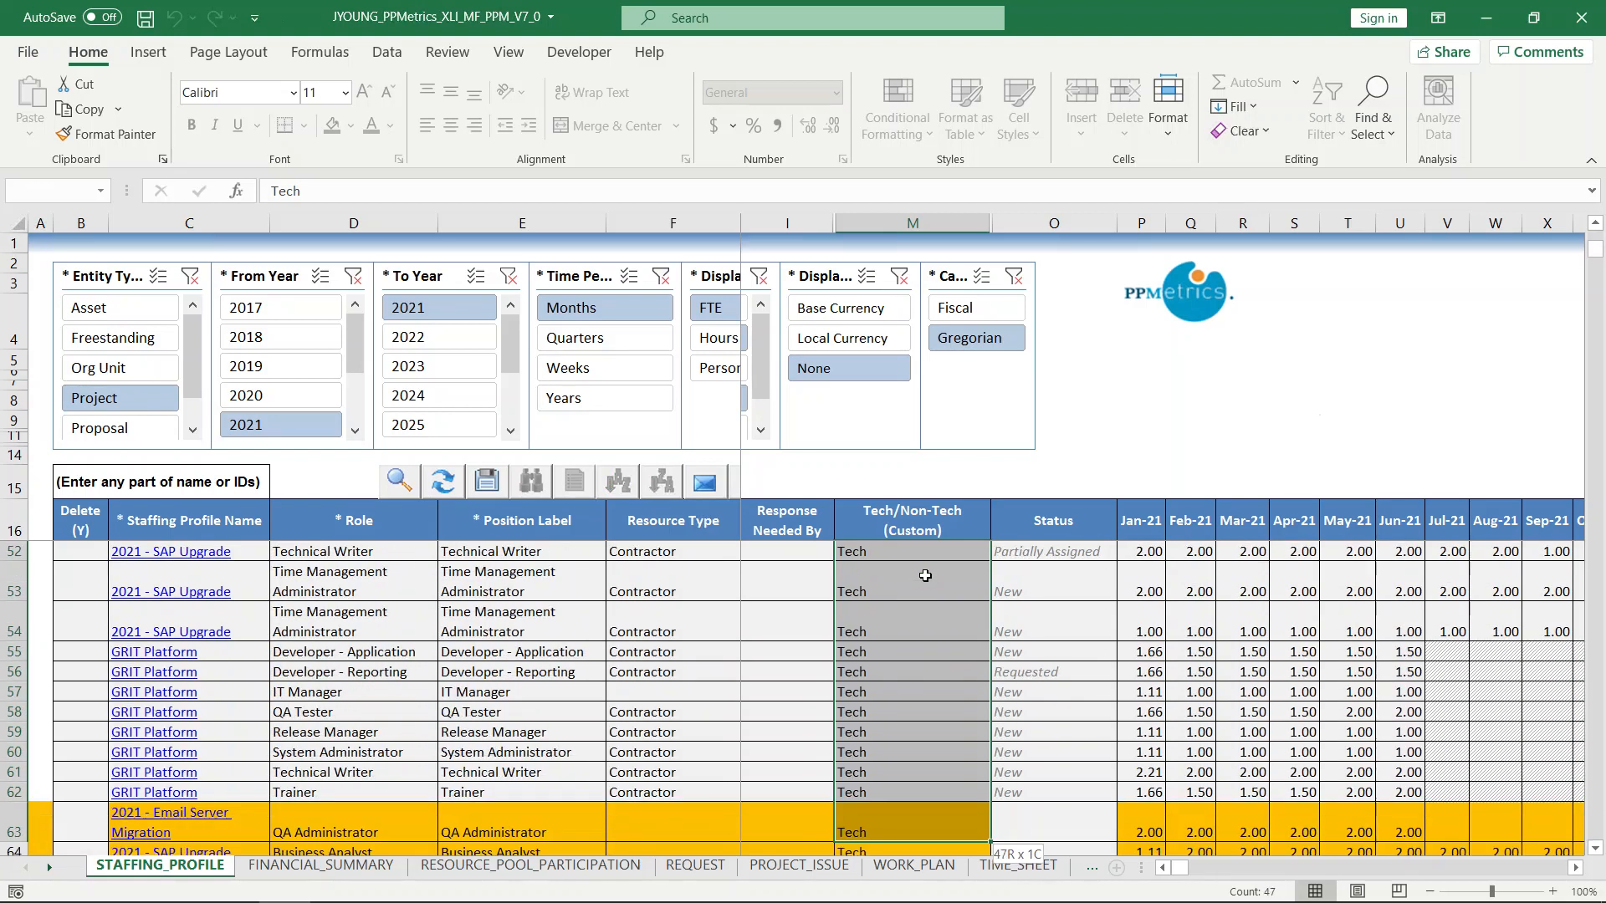
type("Non-")
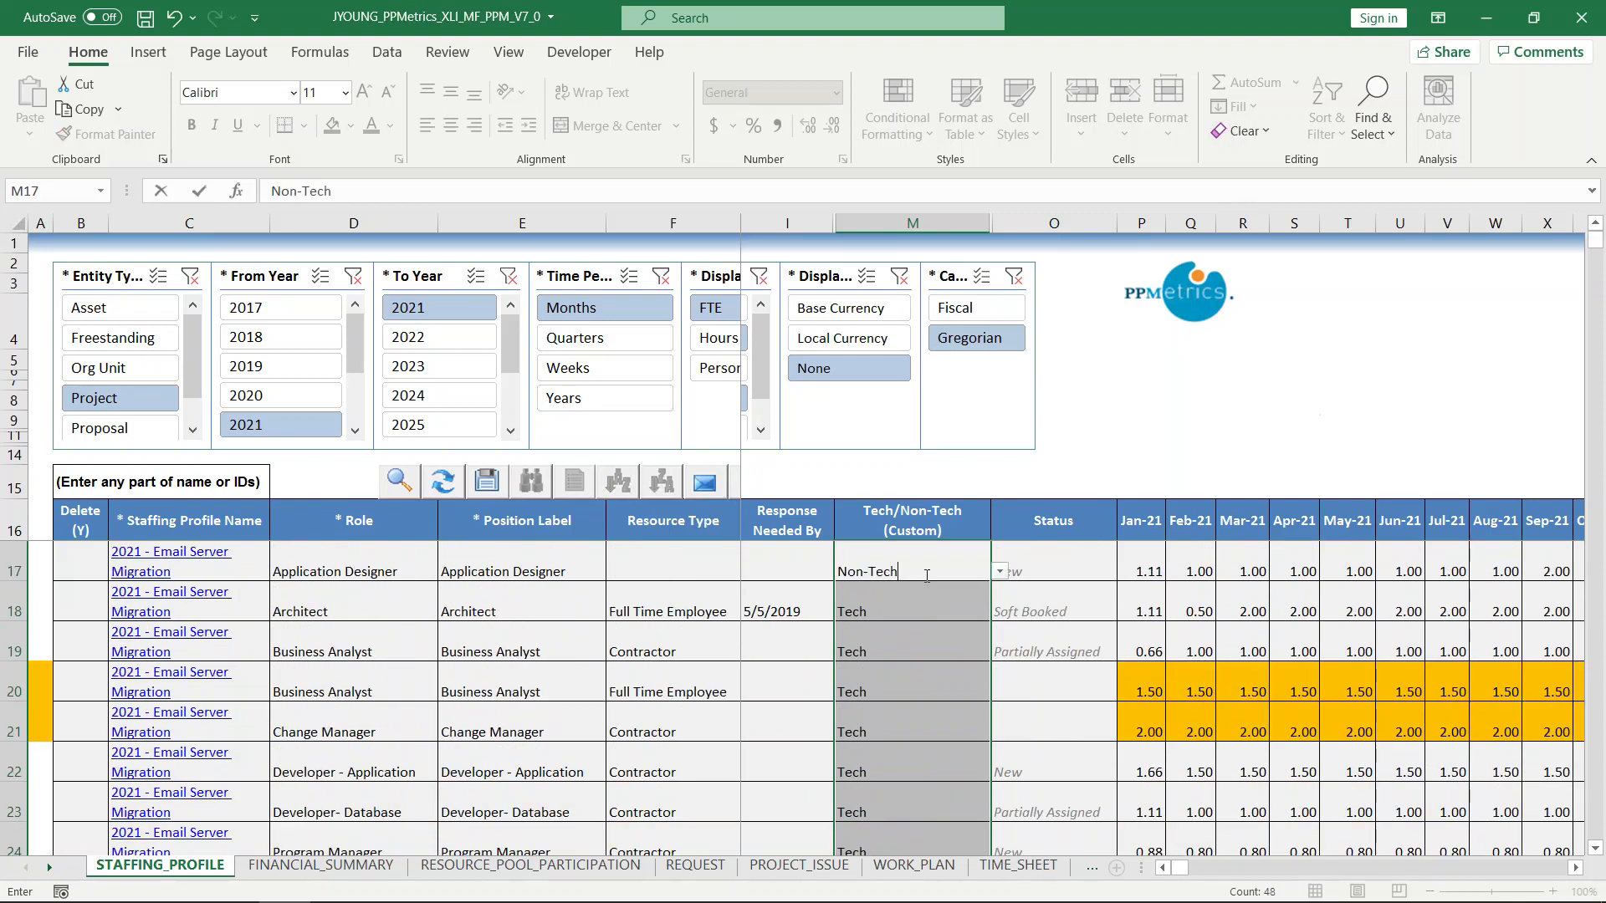
key("ctrl+Return")
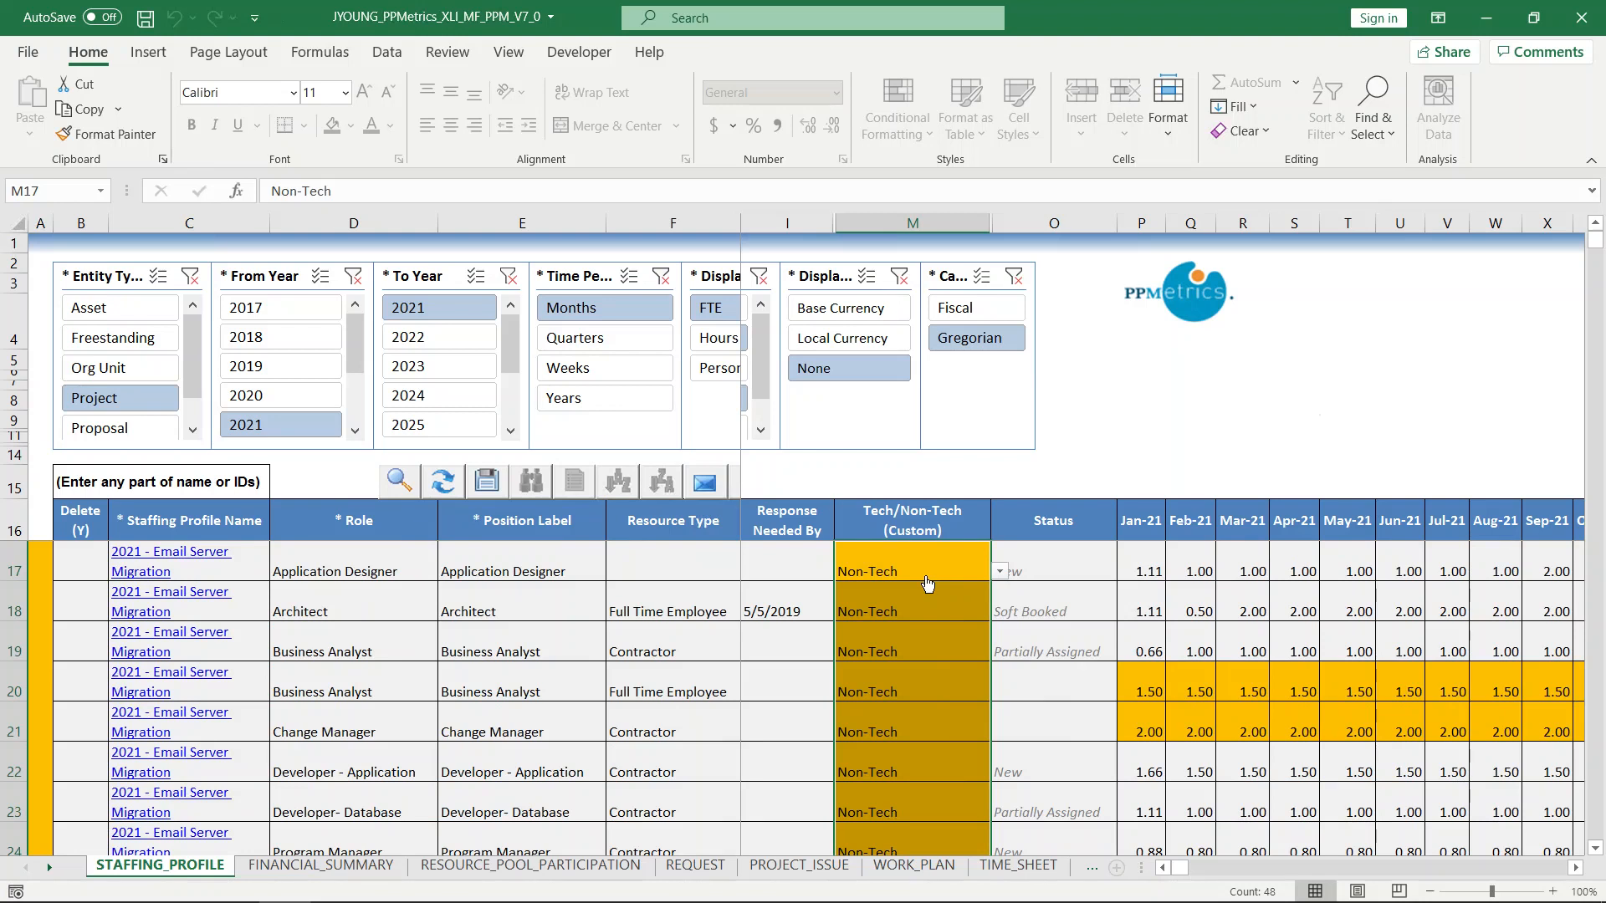
Open the Send Resource Requests form, review its position selections, and close it without sending.
left_click(807, 795)
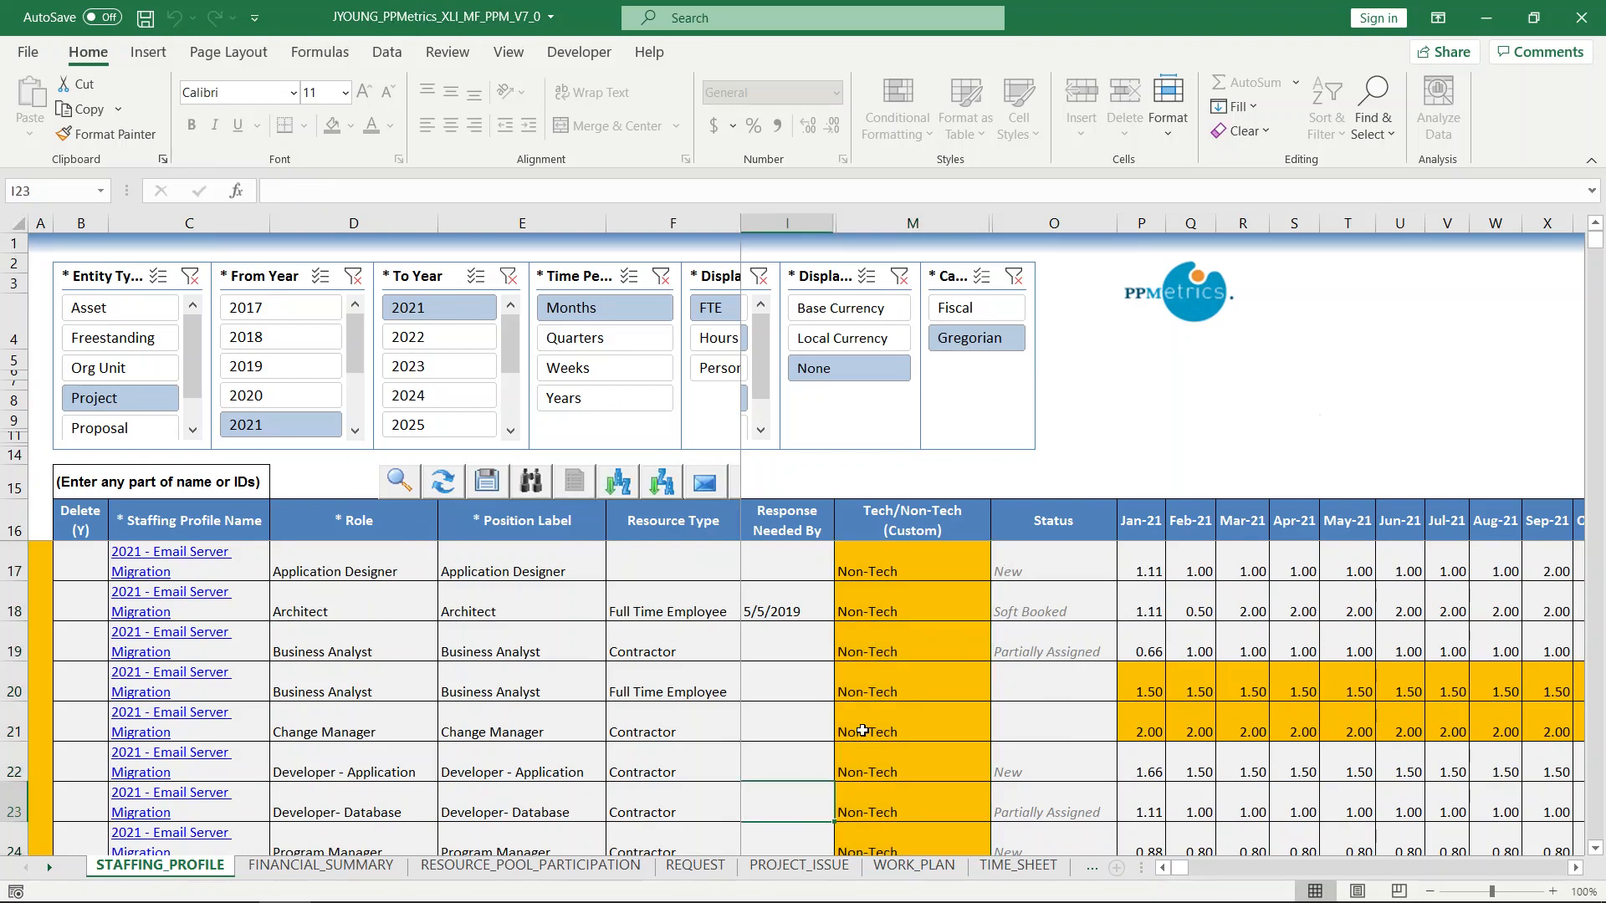
left_click(1162, 868)
left_click(1162, 868)
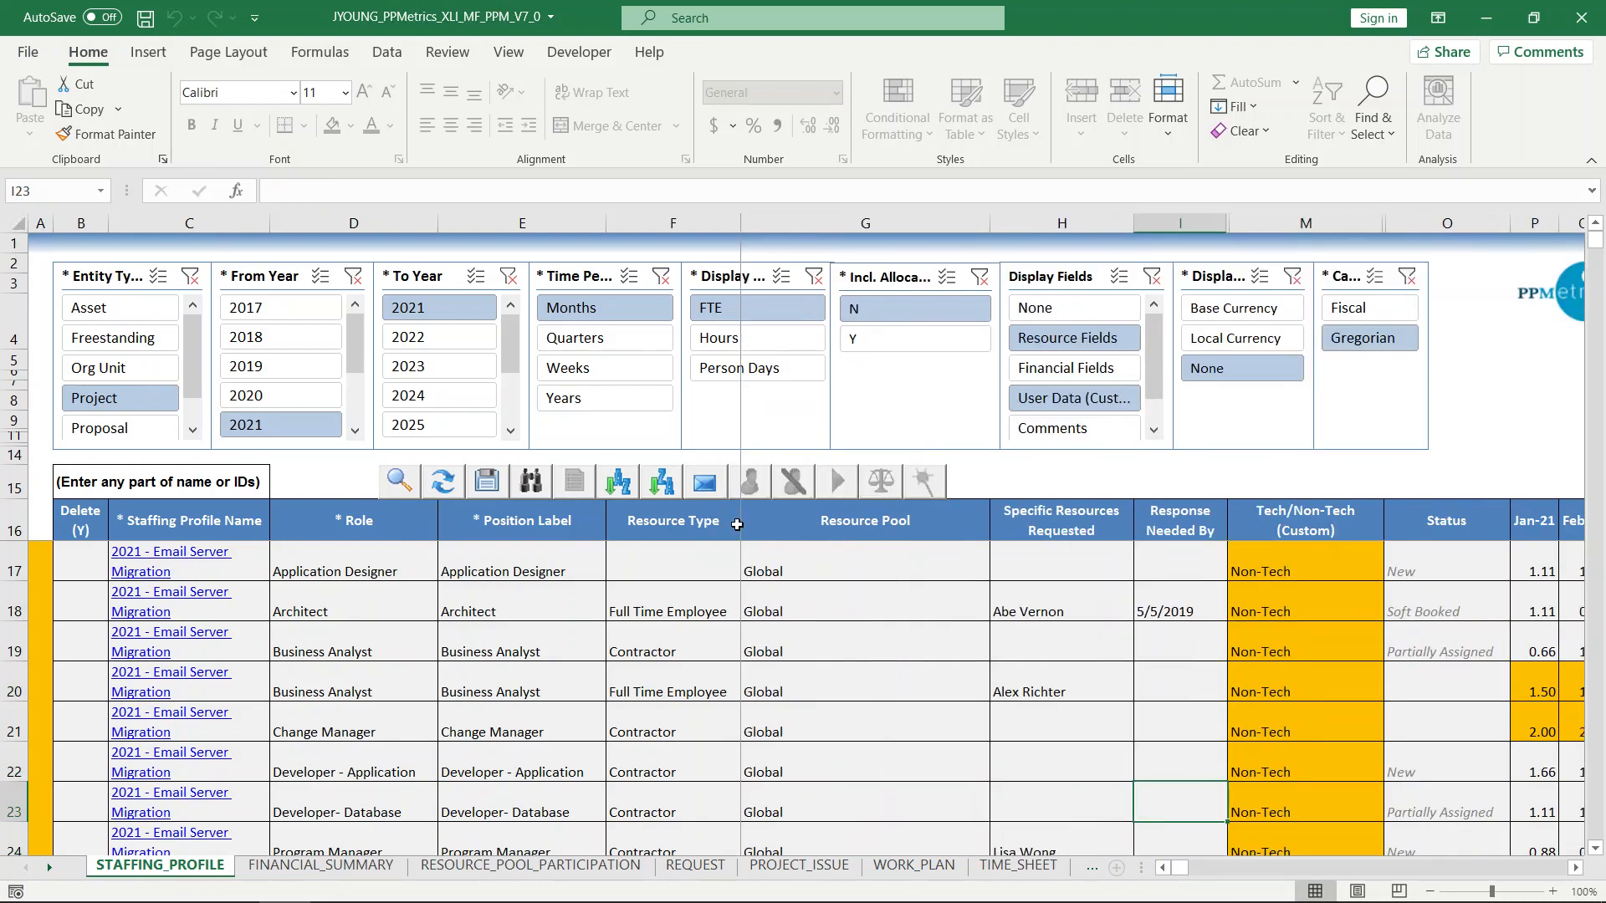
left_click(704, 482)
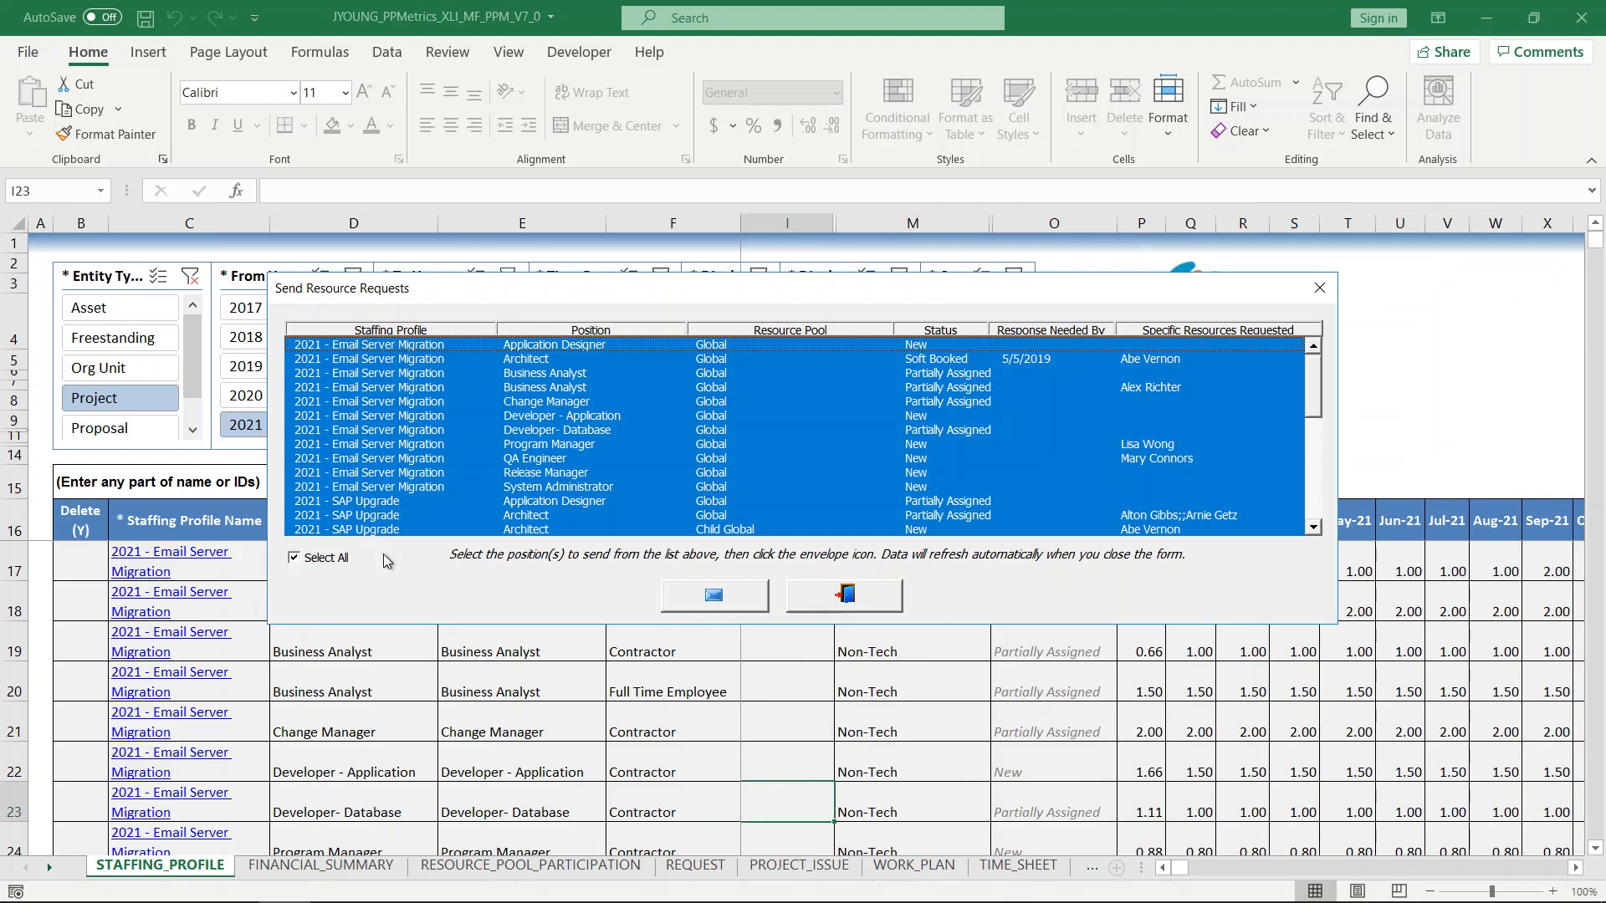
left_click(345, 553)
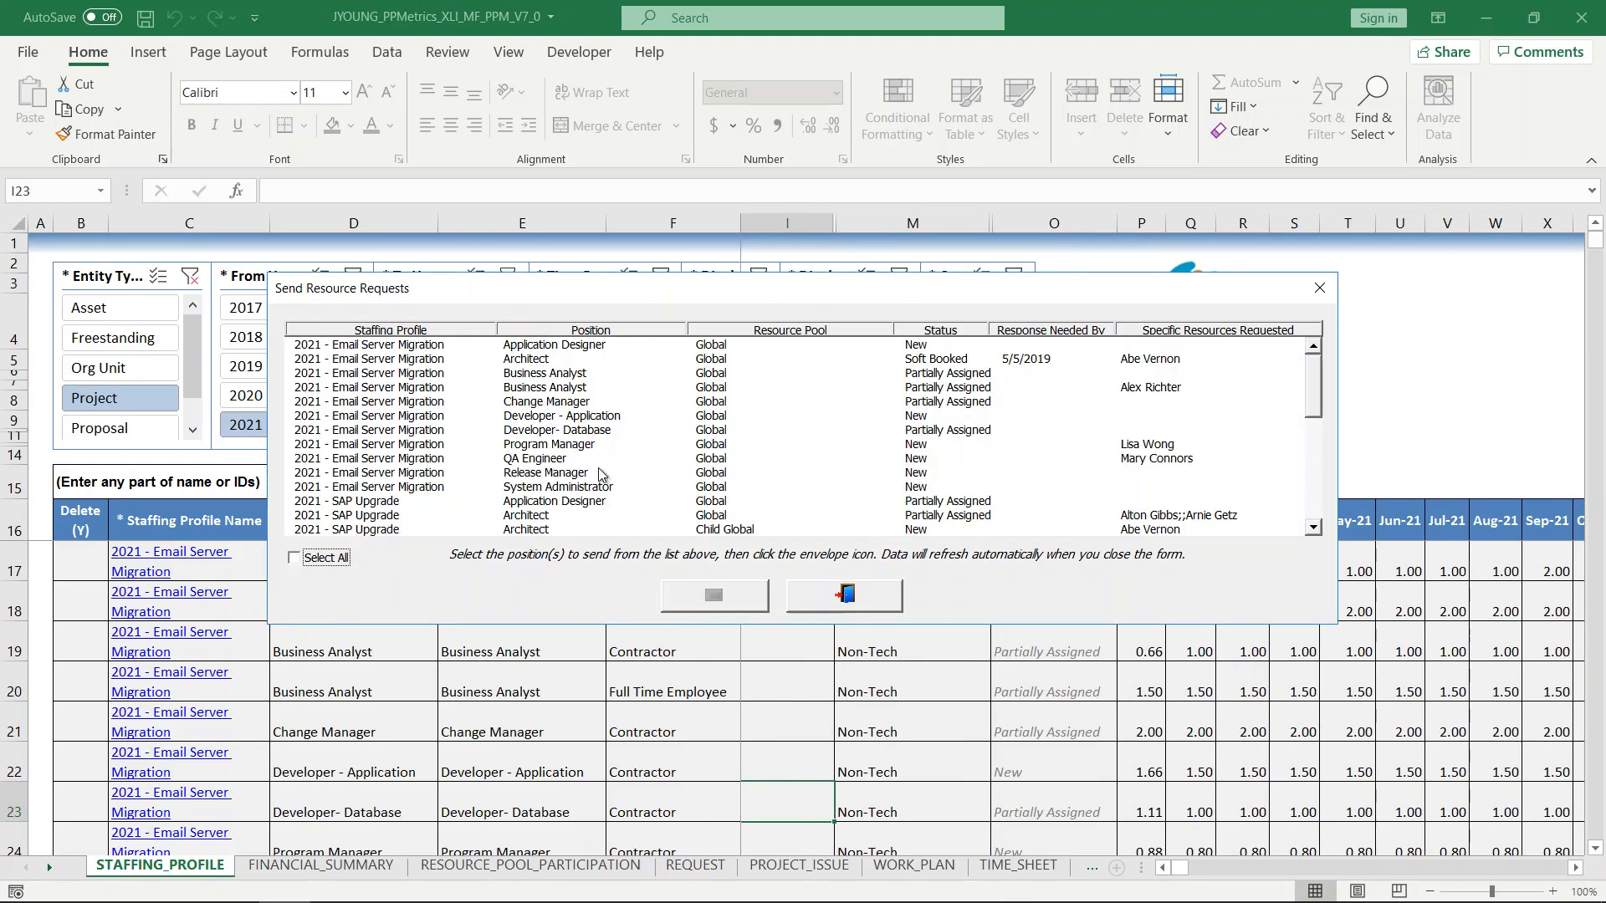
left_click_drag(1307, 393, 1311, 534)
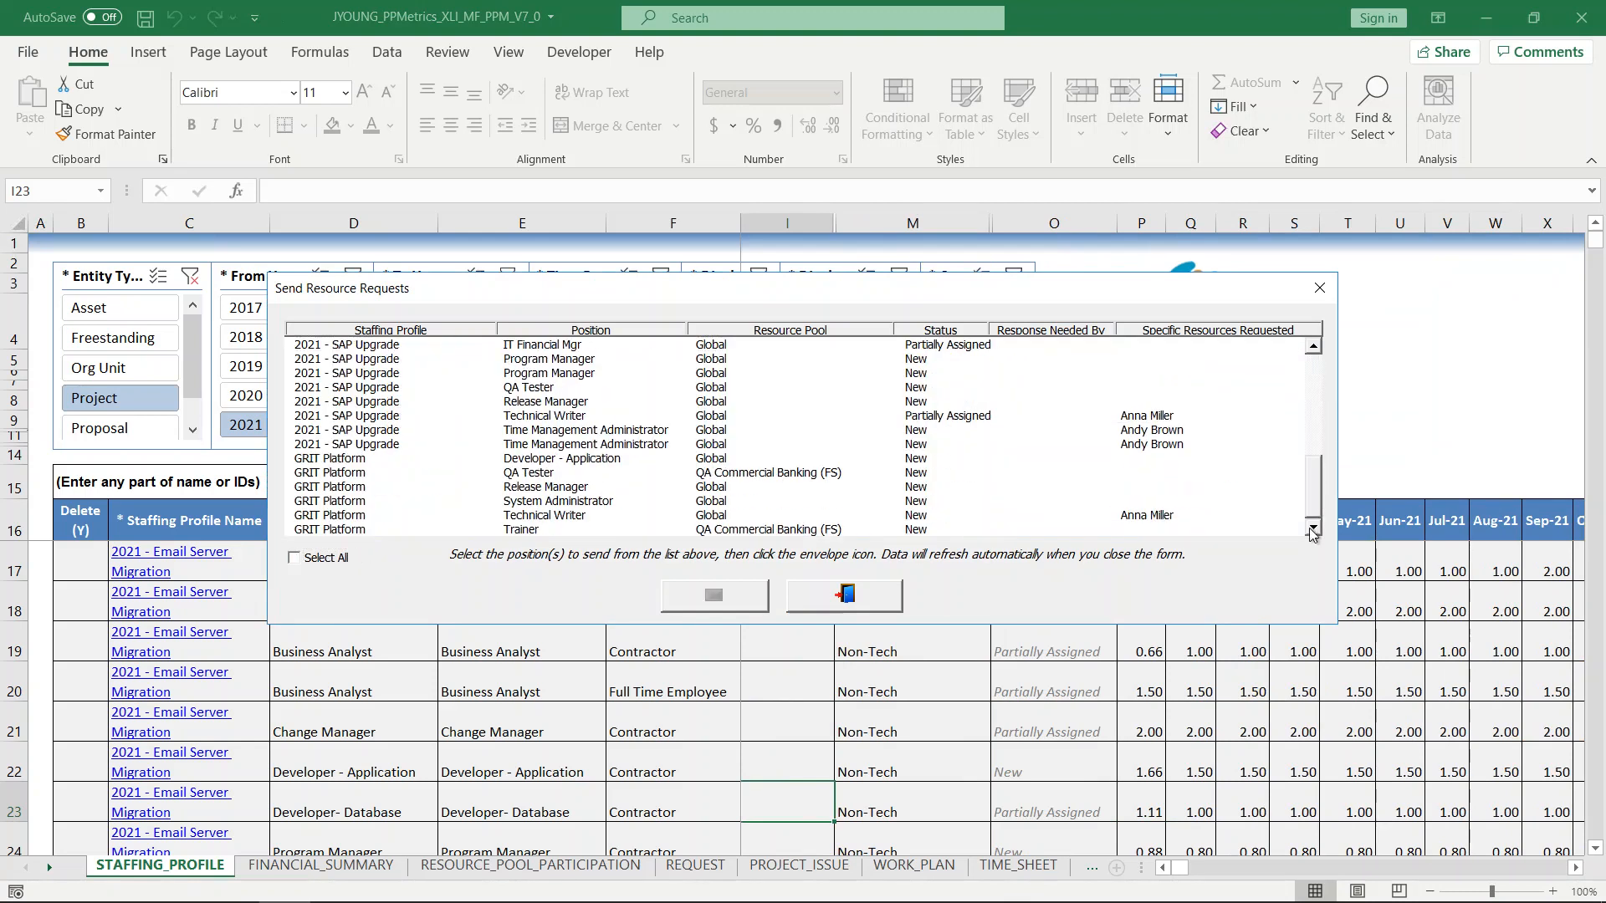
left_click(569, 518)
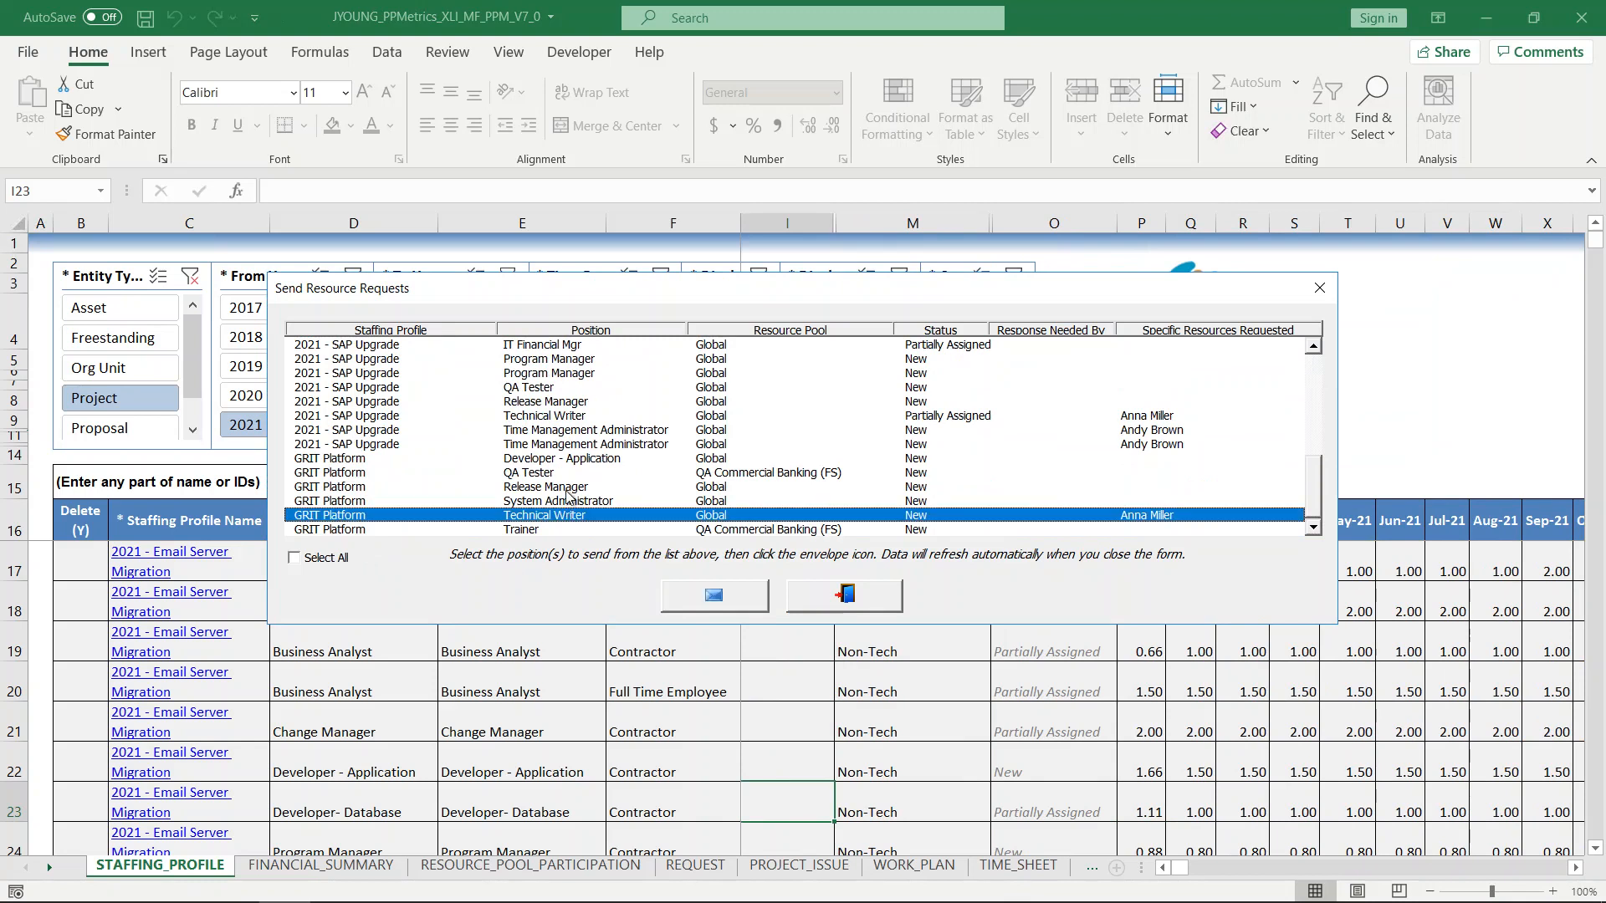
left_click(336, 558)
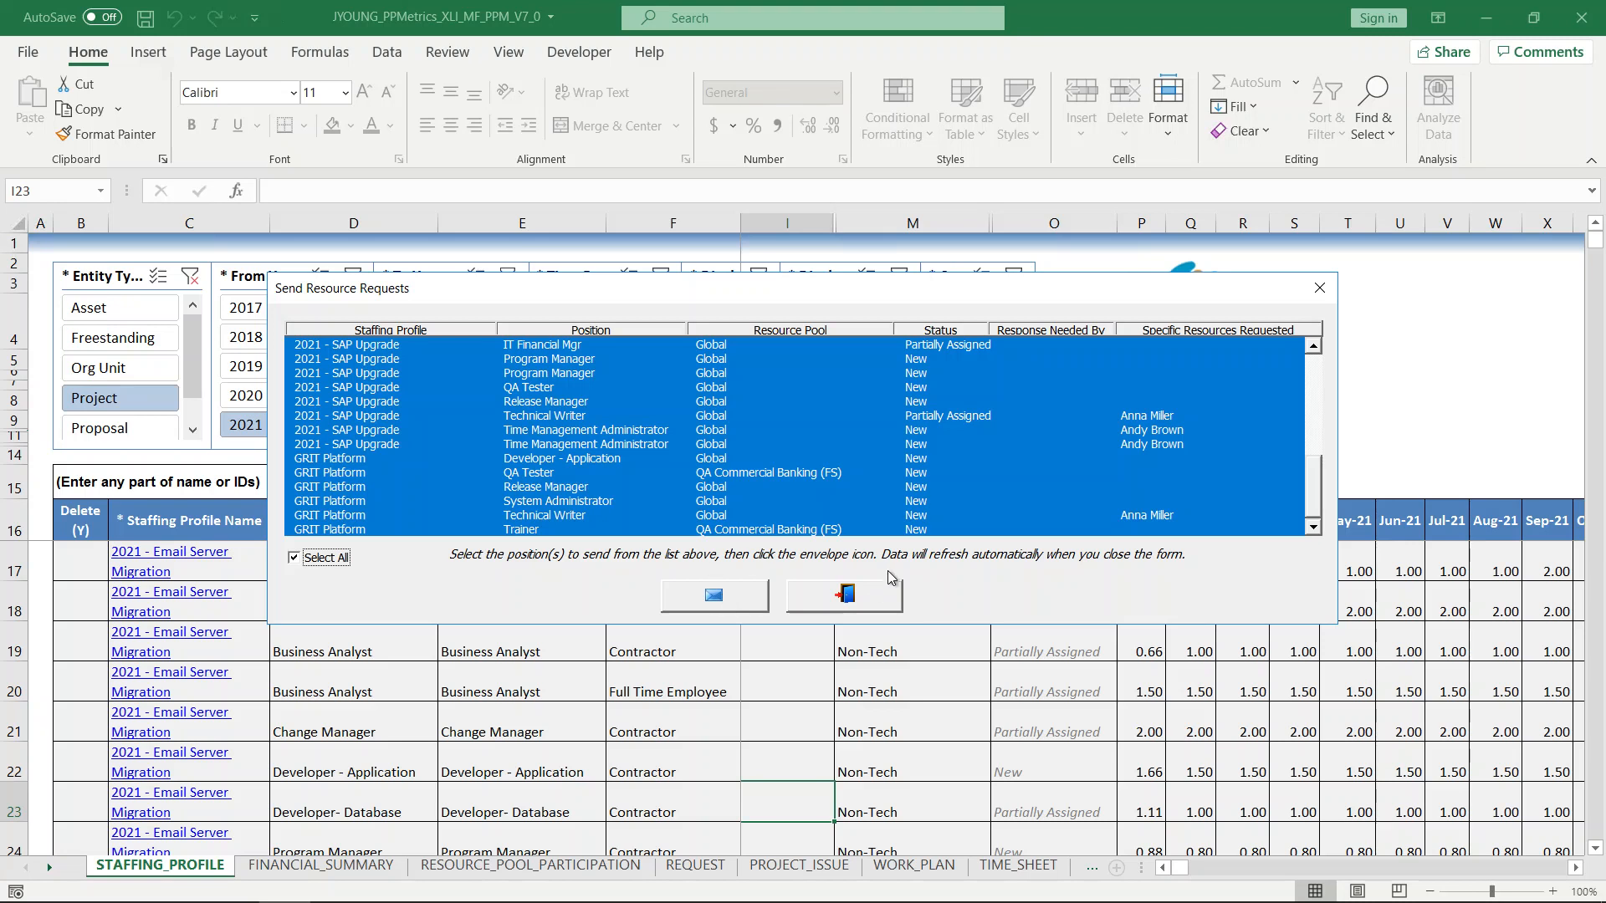
left_click(863, 592)
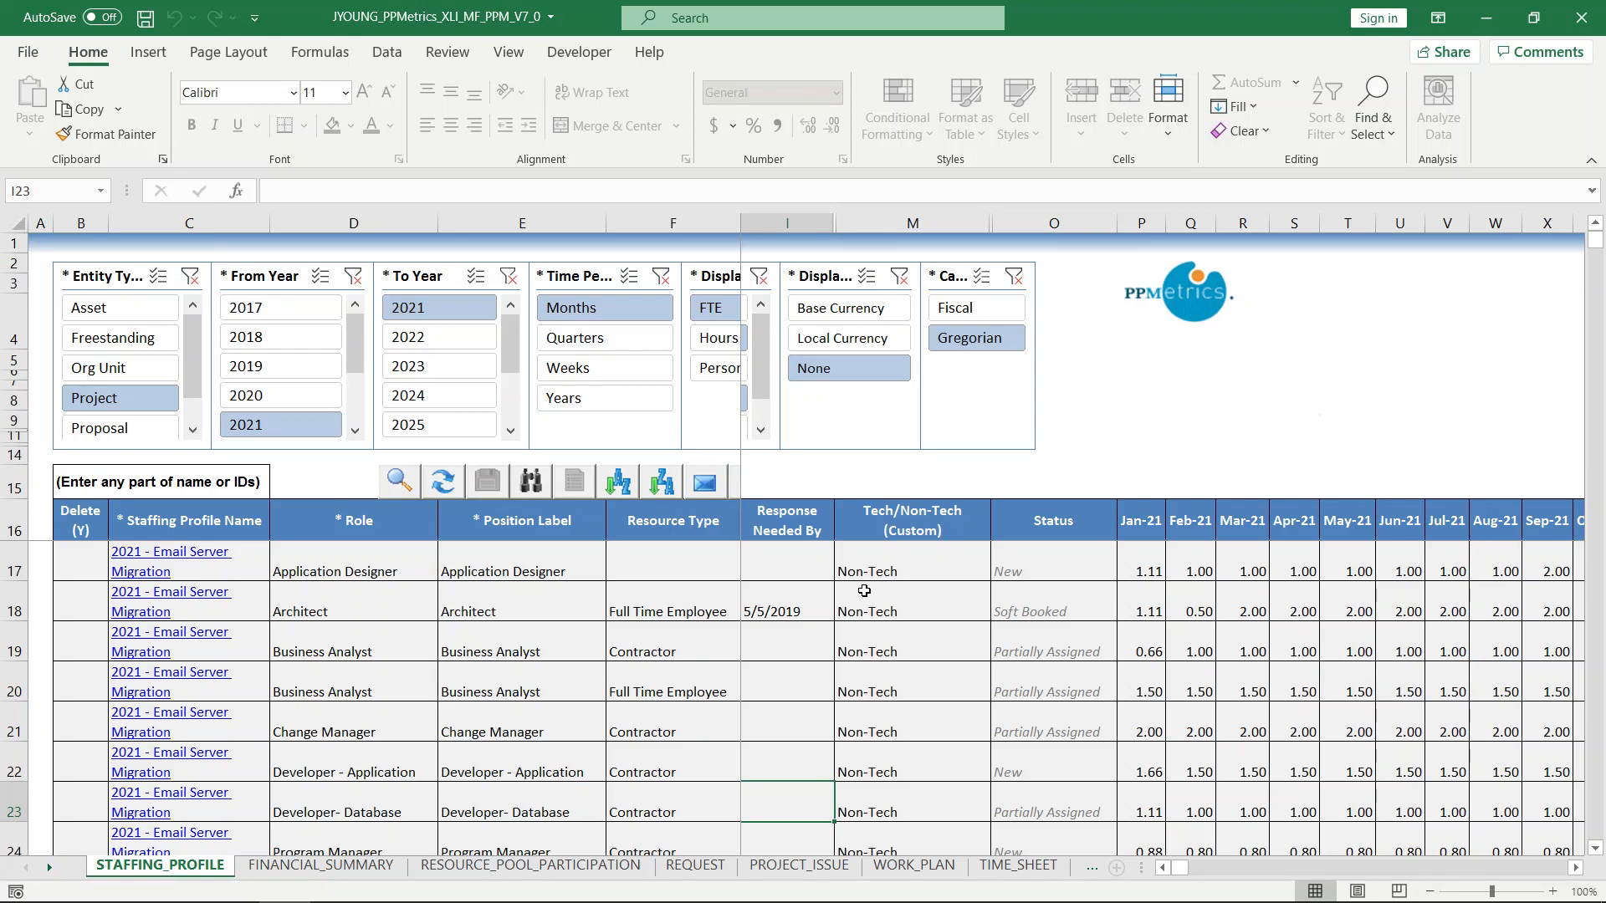
Load all three project financial summaries (41782, 41783, 44993) into the Financial Summary sheet.
left_click(379, 864)
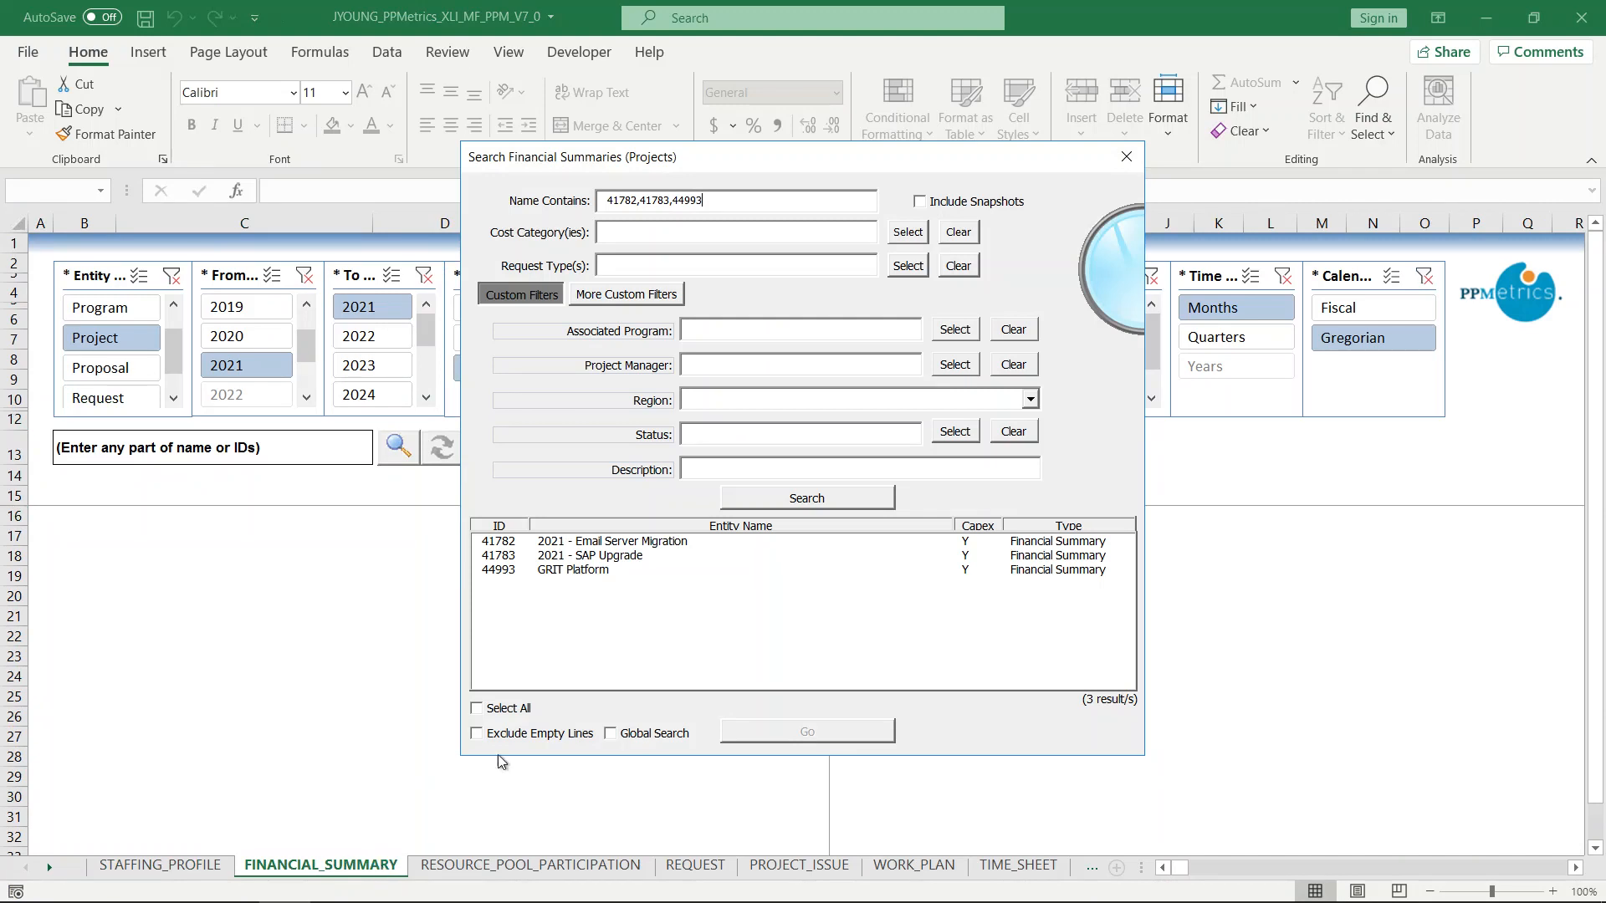
left_click(510, 709)
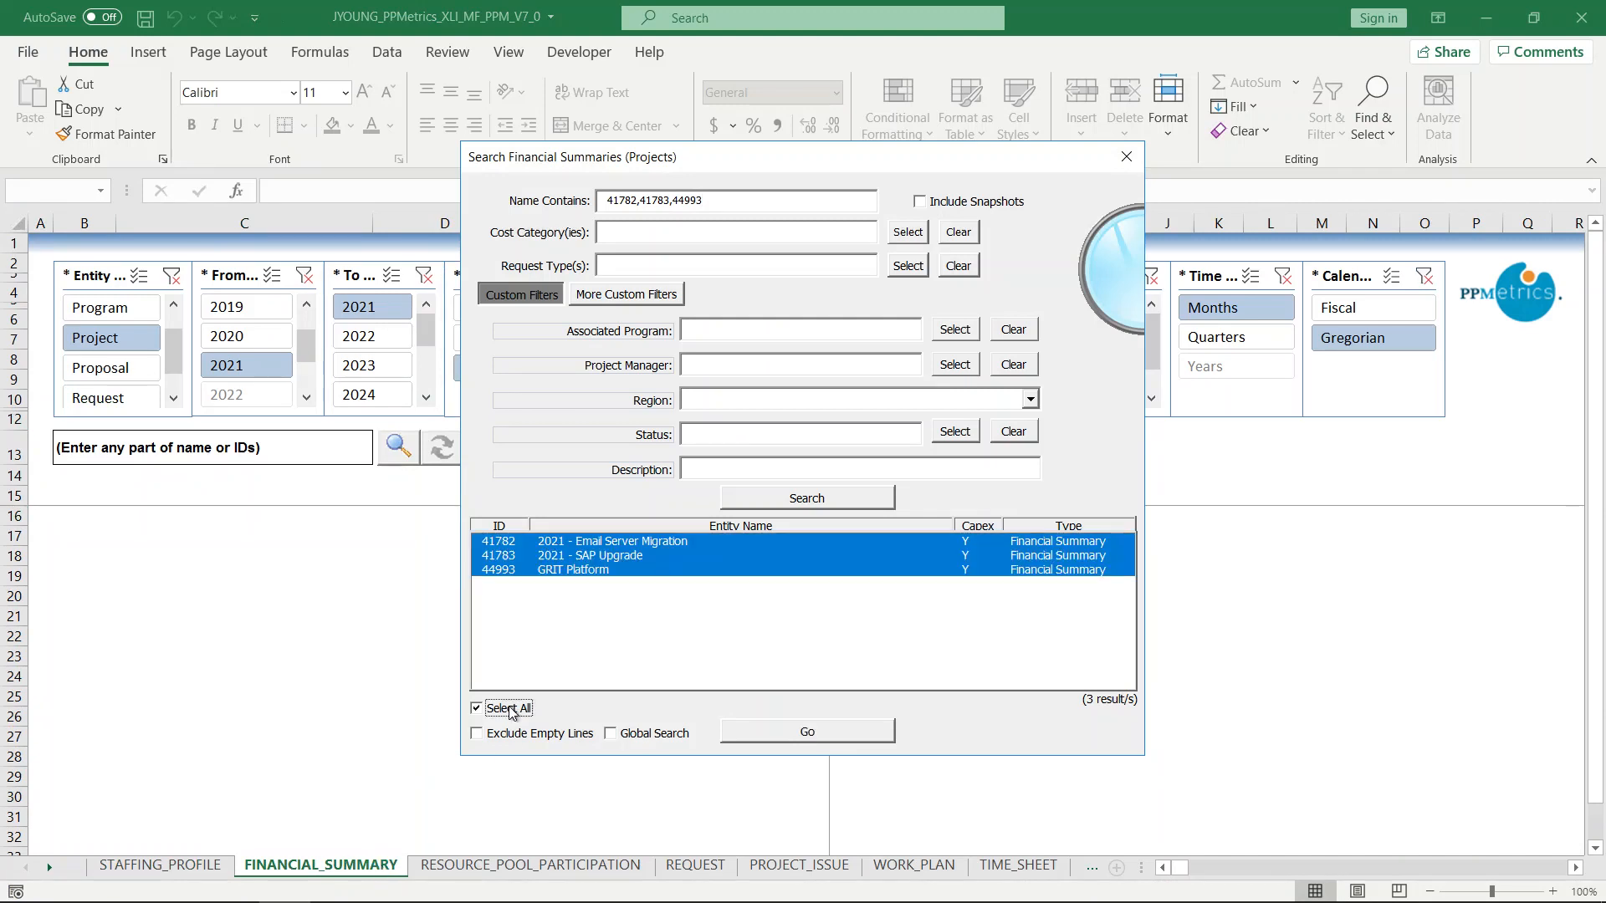
left_click(782, 733)
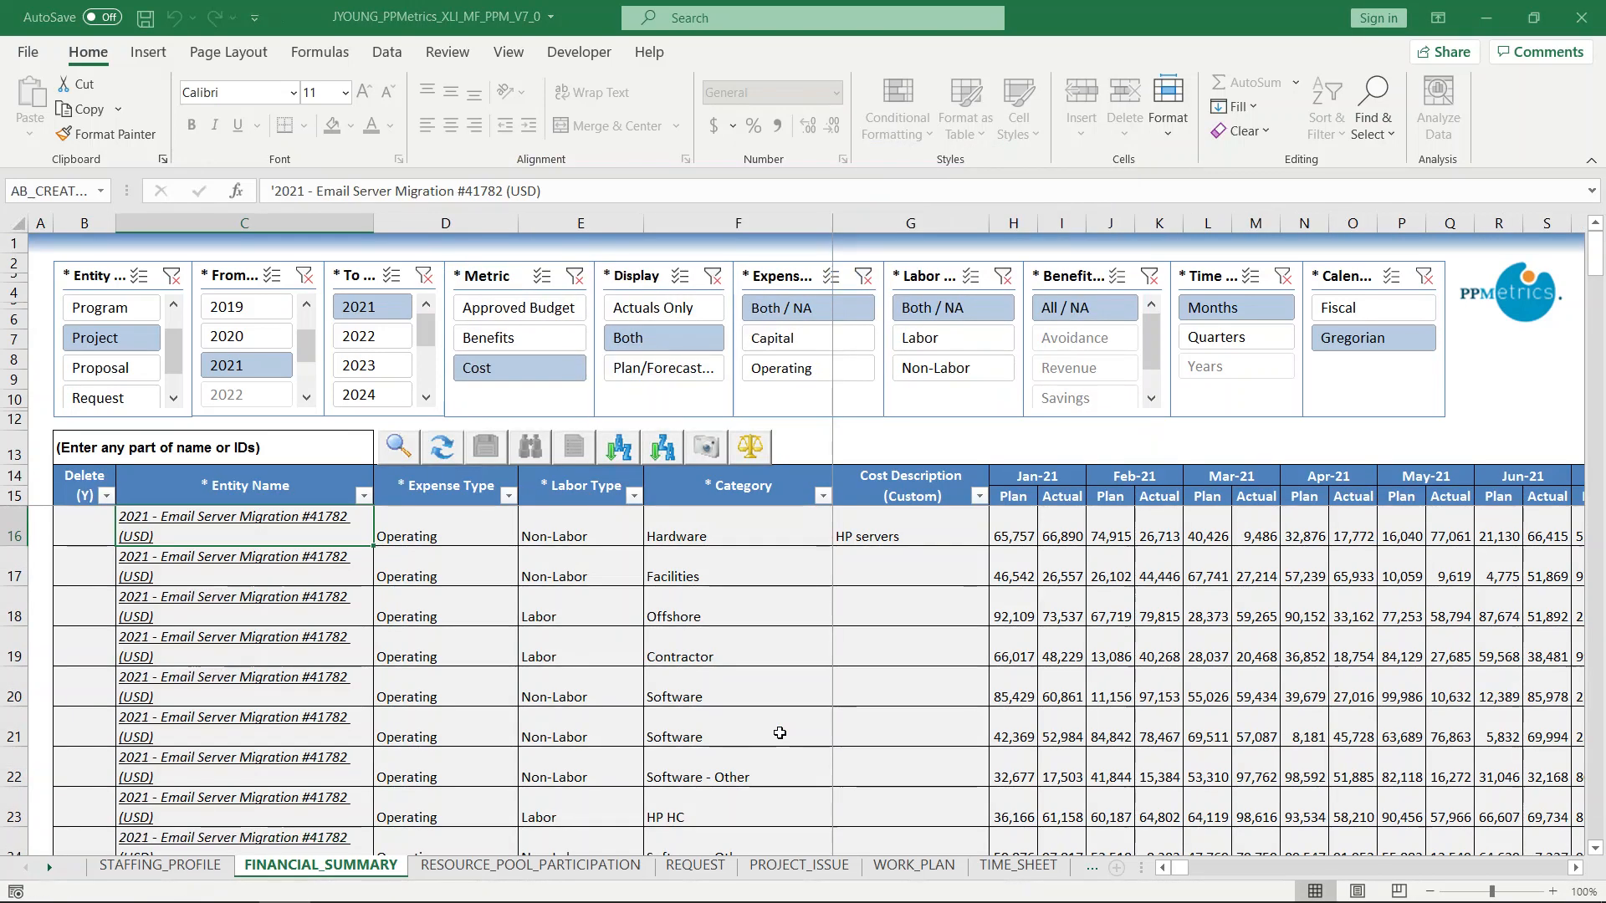
Enter 75000 as the Jan-21 Actual cost of the GRIT Platform Contractor line.
left_click(1060, 647)
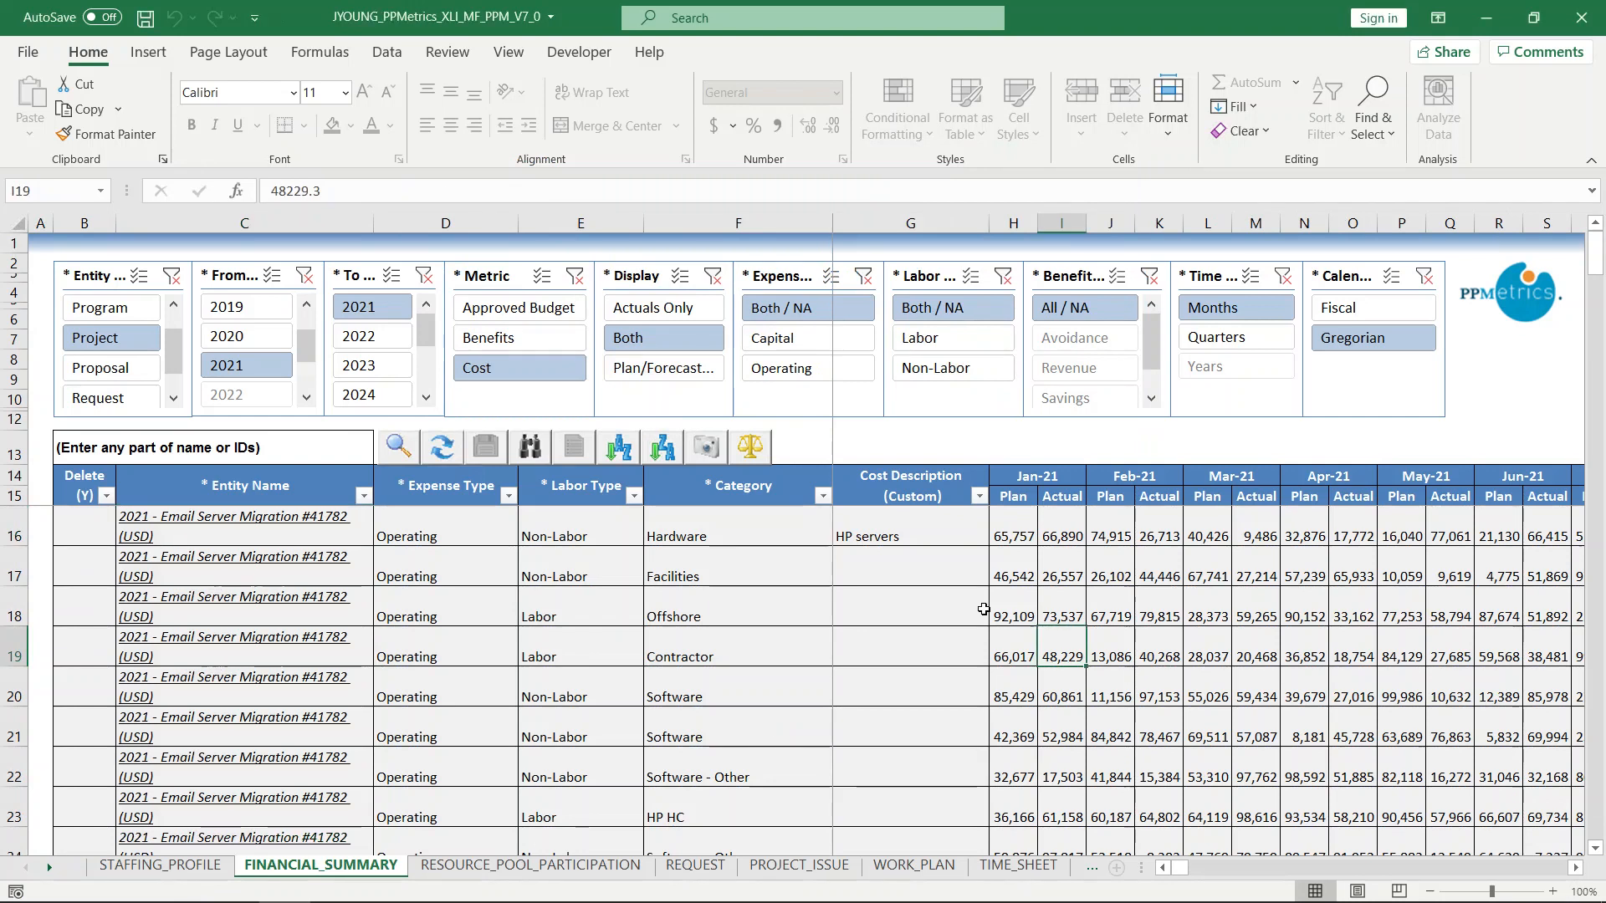
scroll(1096, 667, "down", 4)
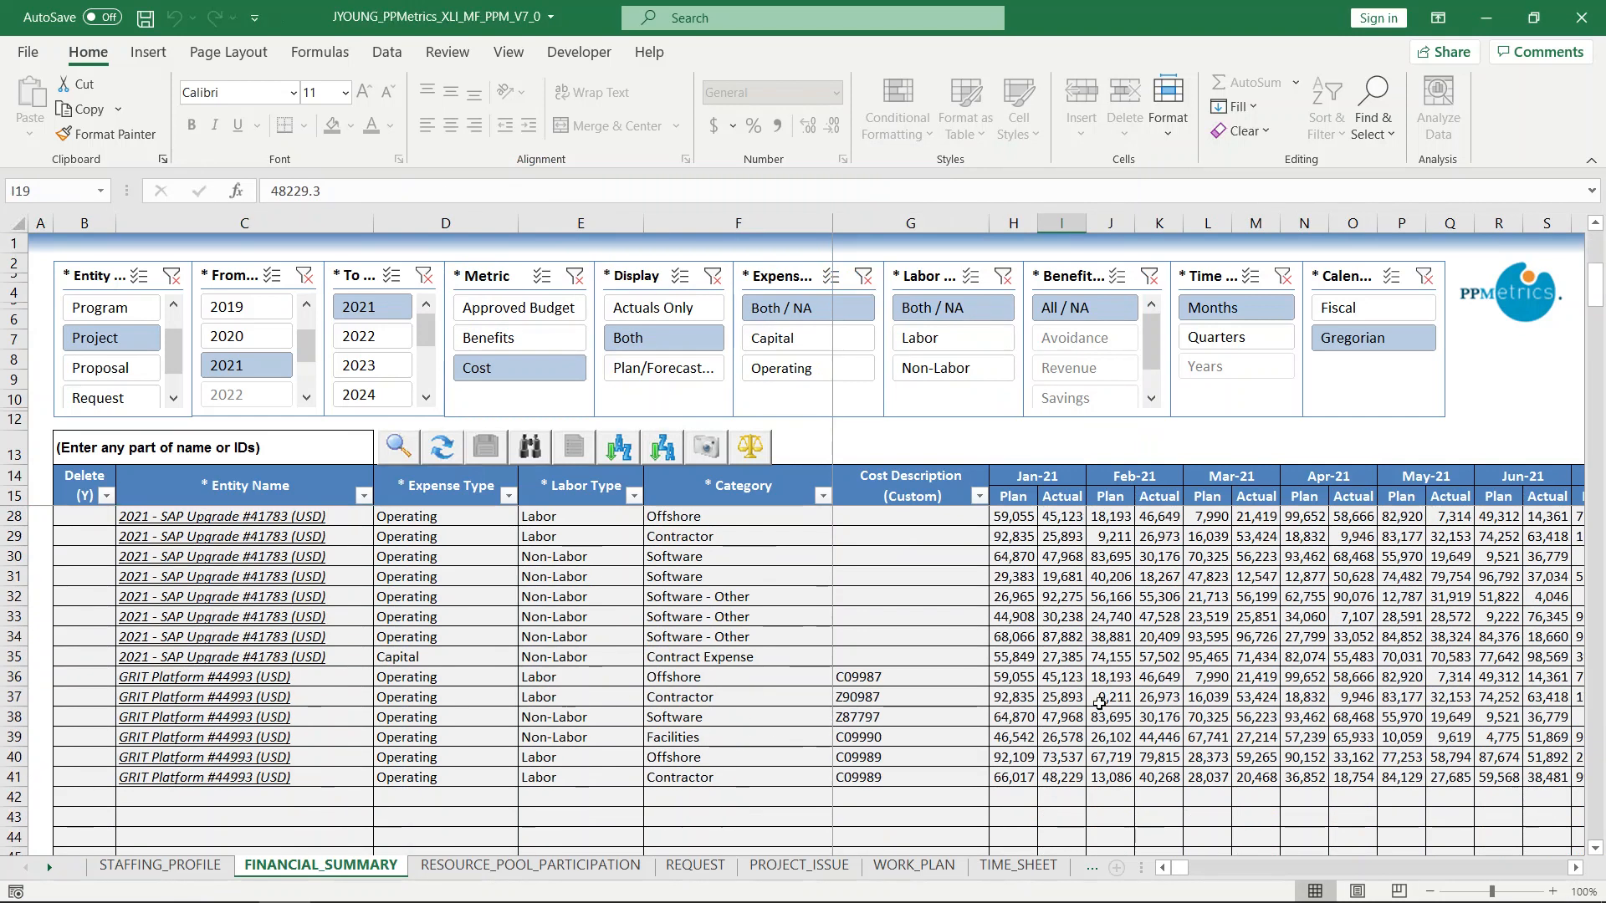
left_click(1055, 696)
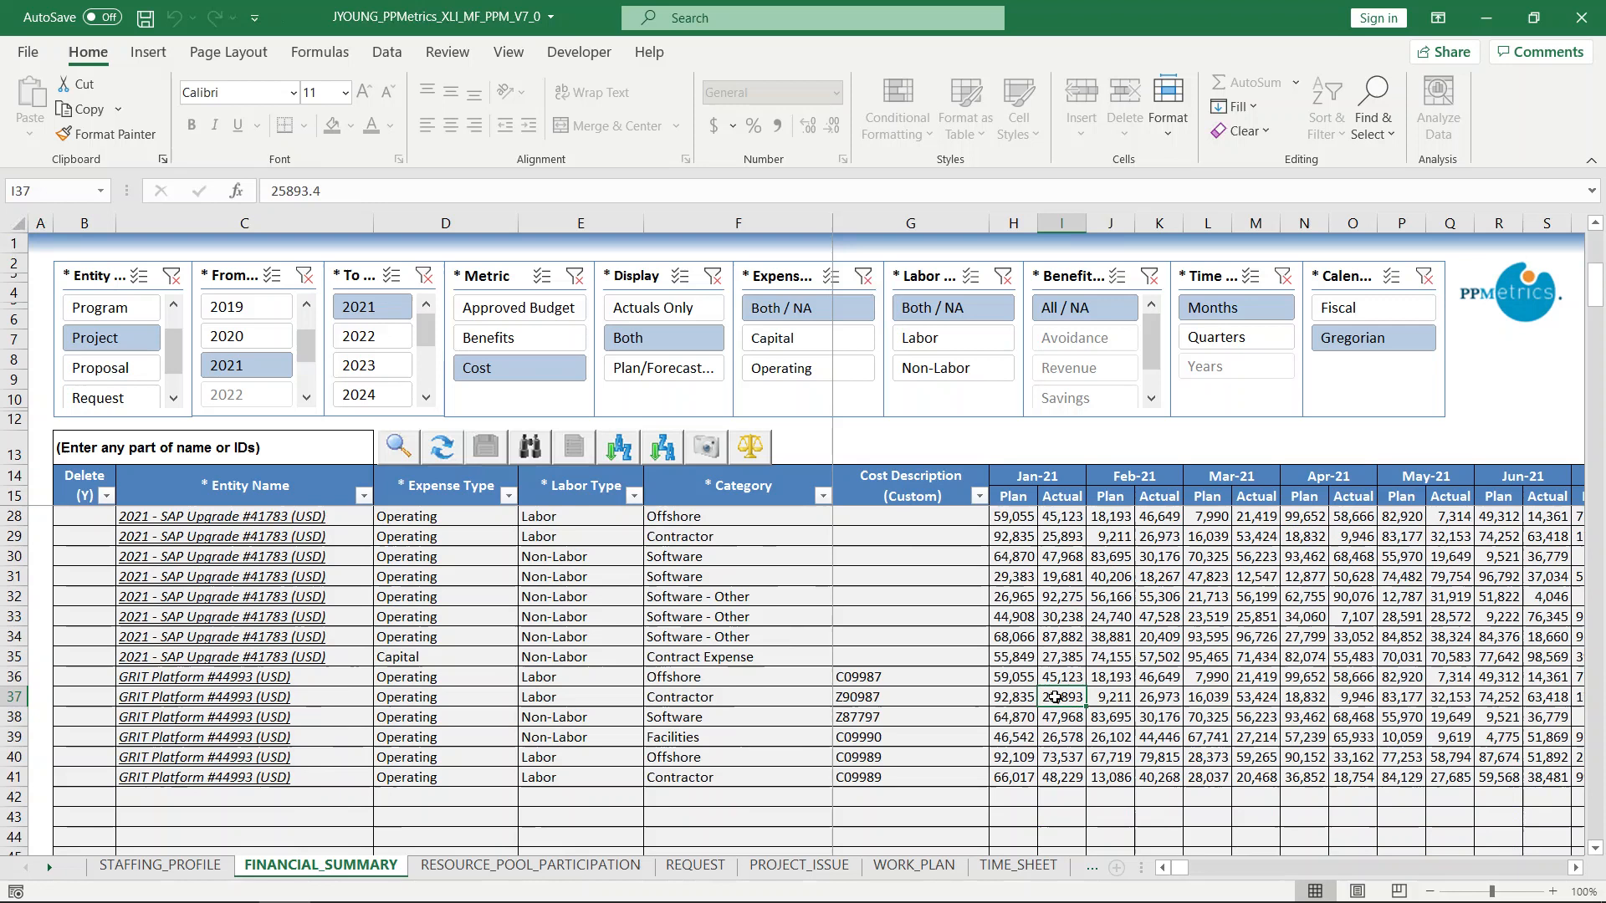
type("75000")
key("Return")
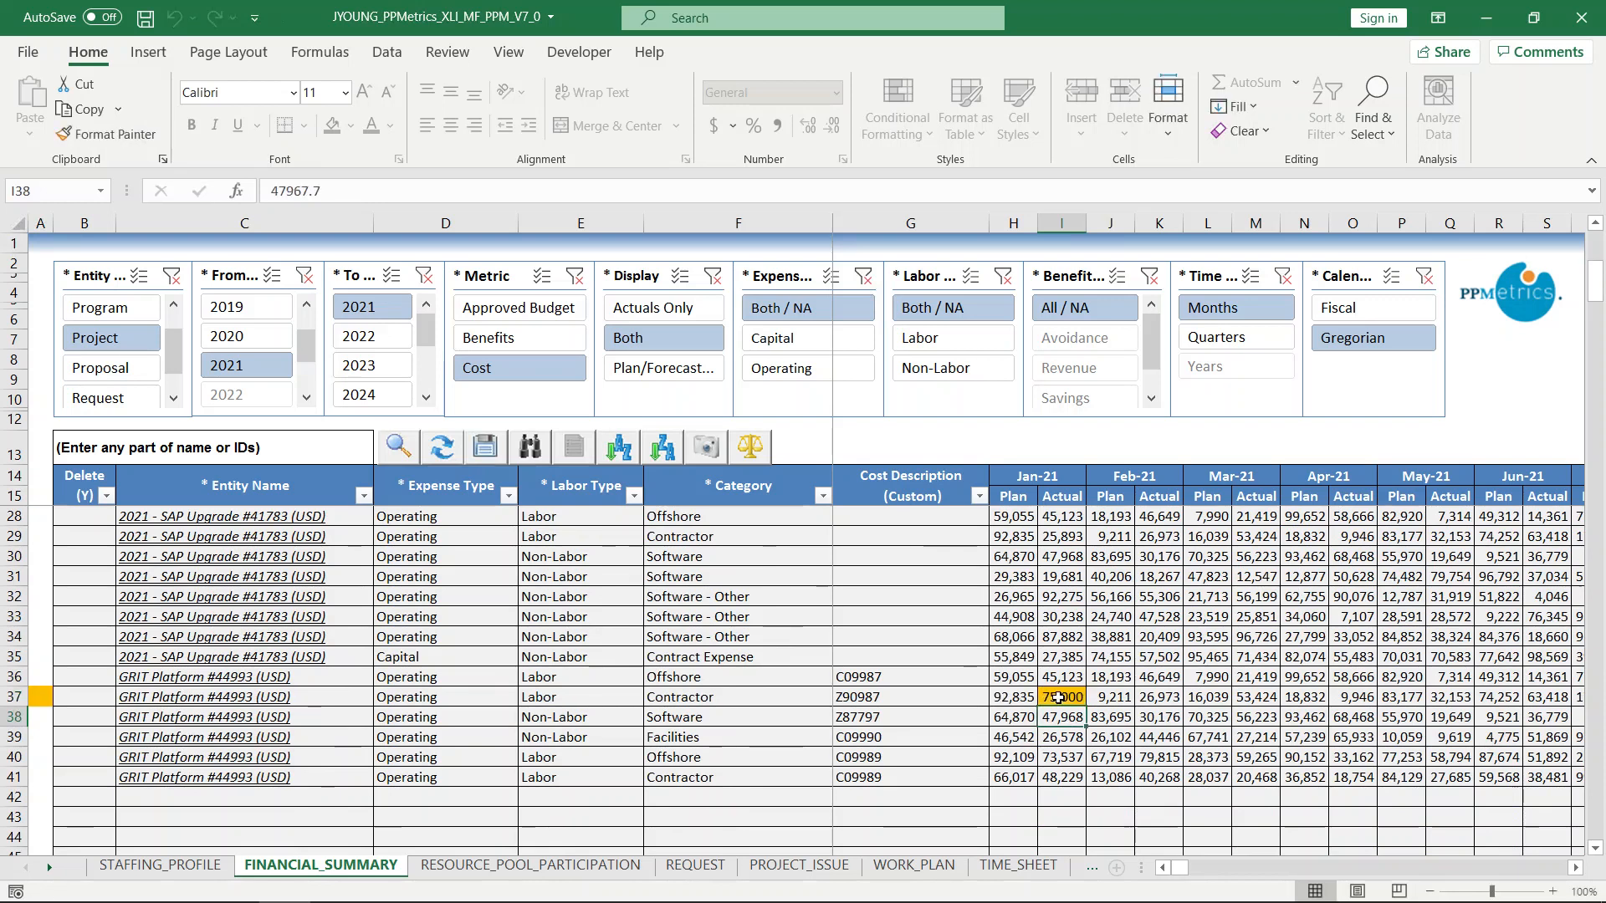
Fill the 75,000 value across the Contractor line through Apr-21 Actual and down Jan-21 Actual to the Offshore line.
left_click_drag(1086, 707, 1370, 702)
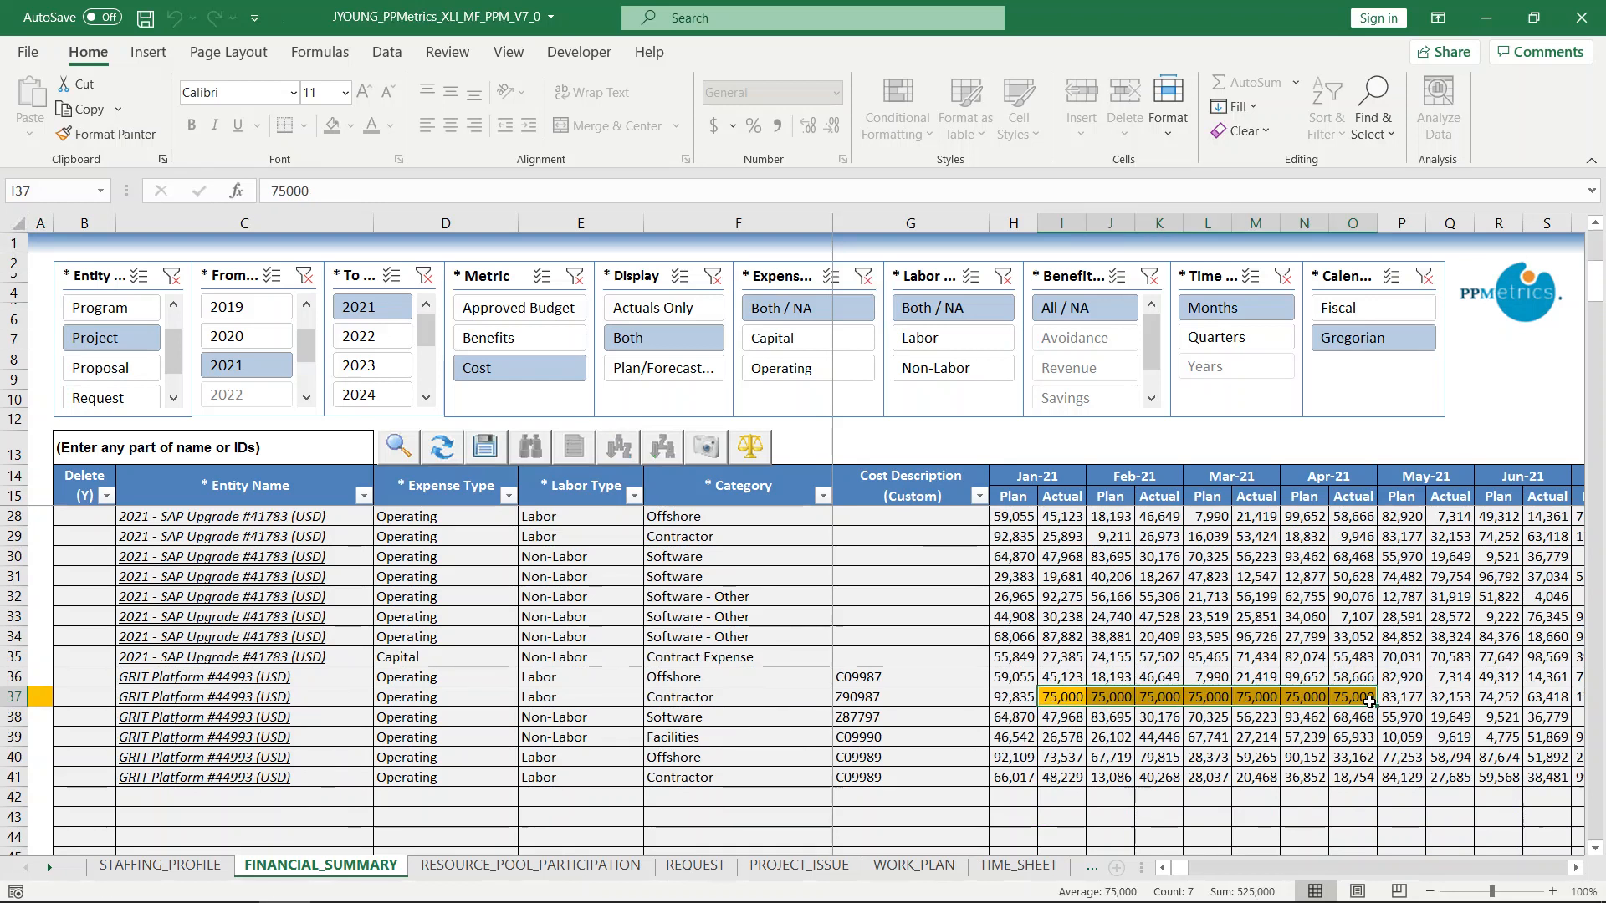
left_click(1078, 700)
left_click_drag(1085, 707, 1112, 760)
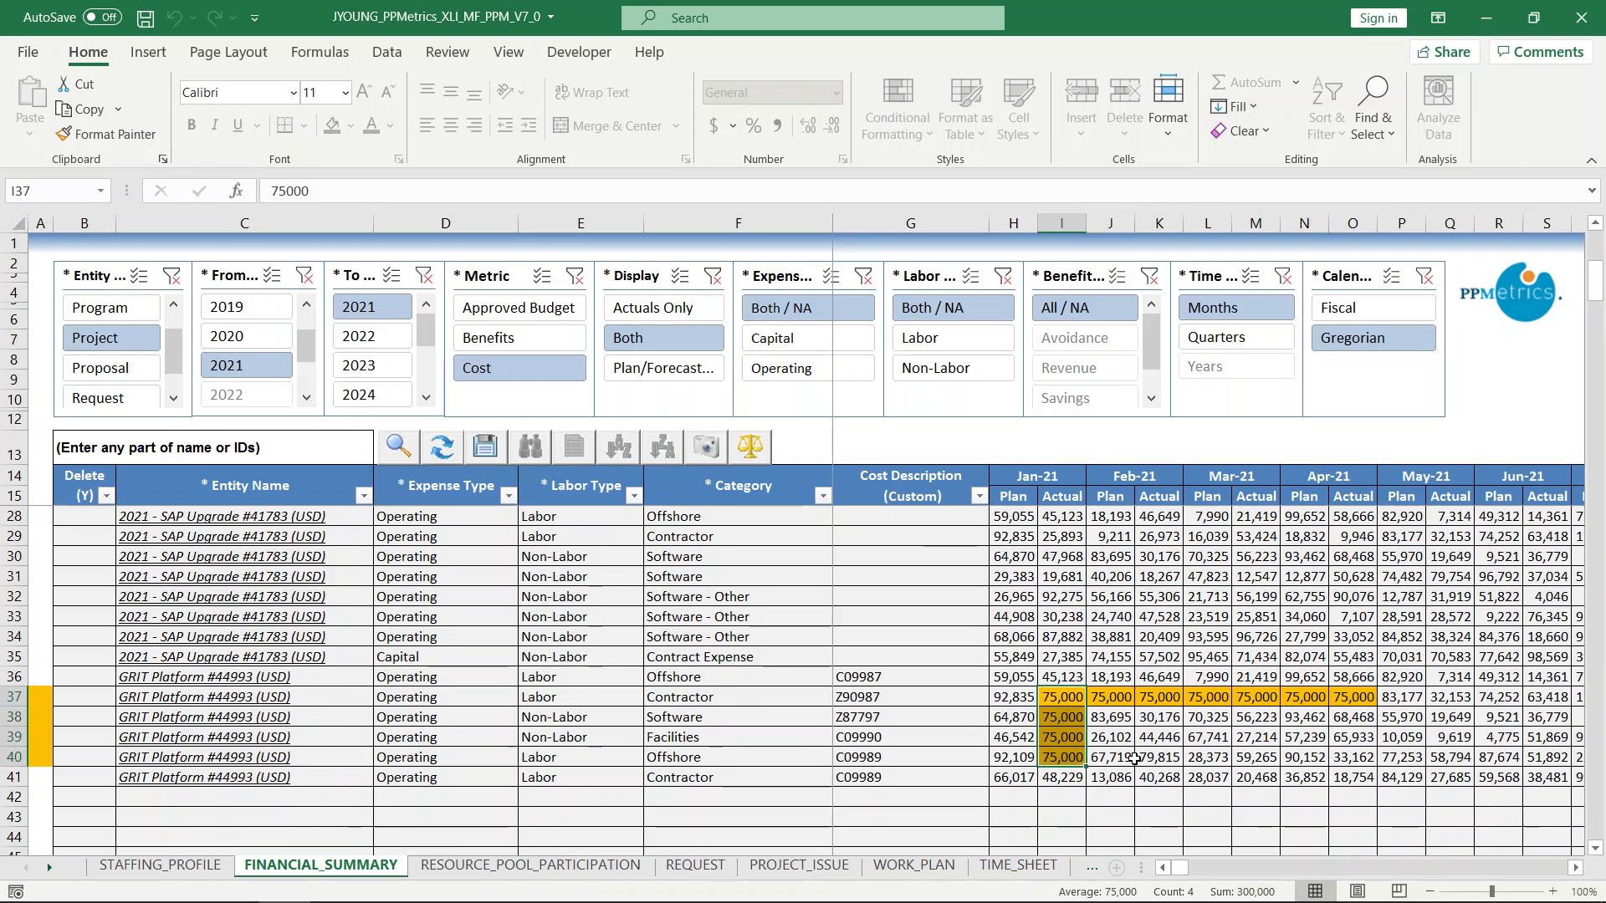
Copy the last two GRIT Platform cost lines and set both copies' Labor Type to Non-Labor.
left_click_drag(14, 757, 27, 782)
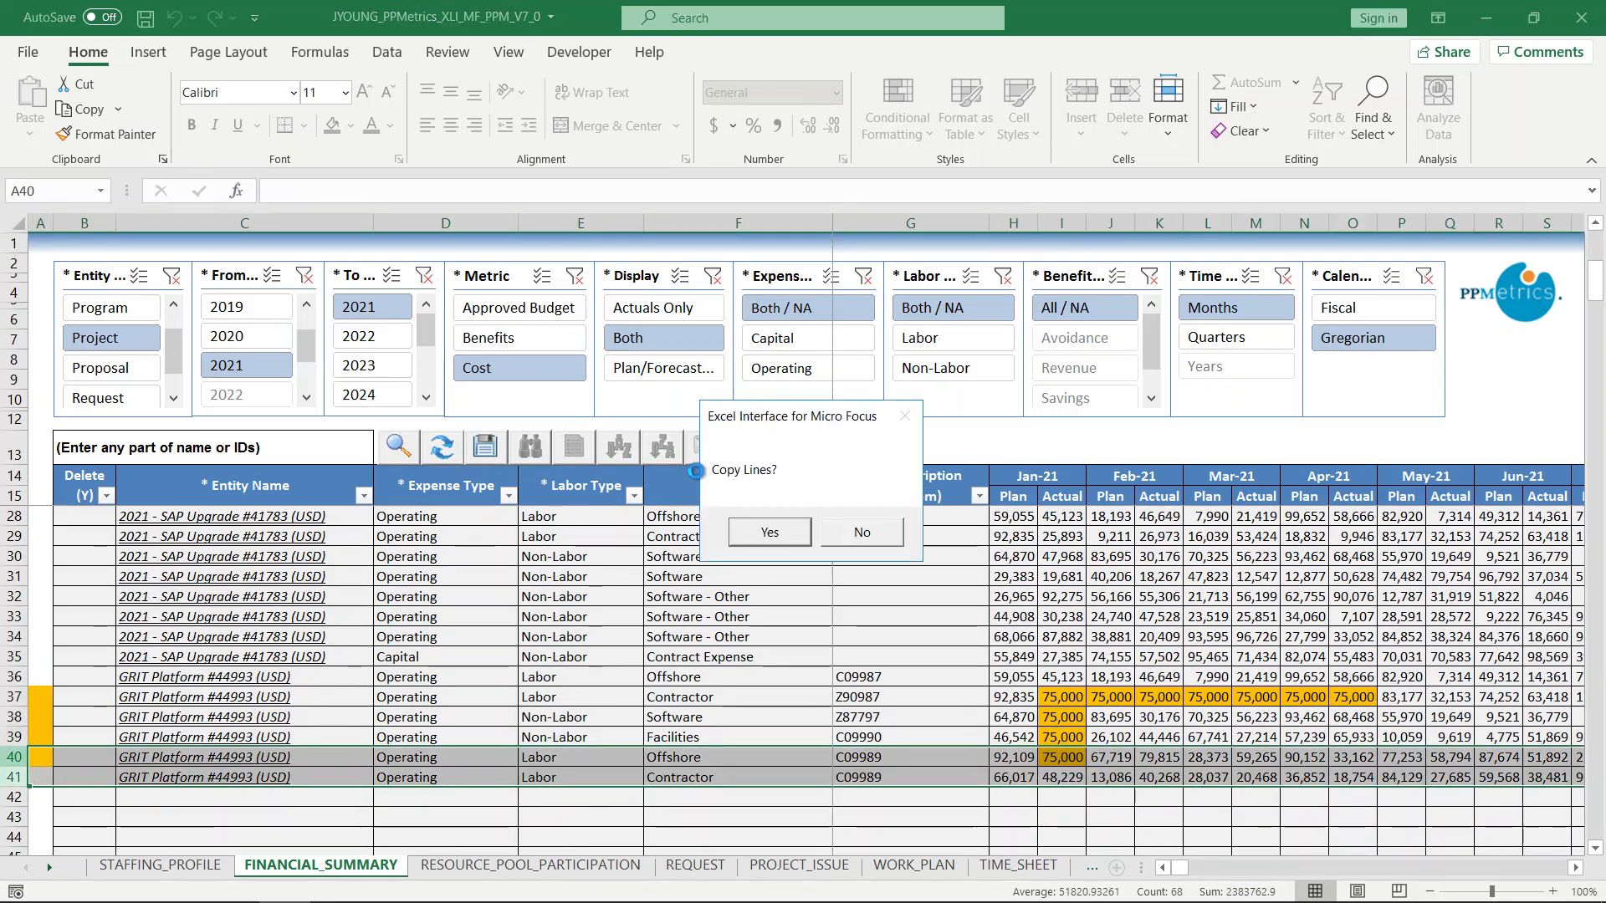
left_click(780, 540)
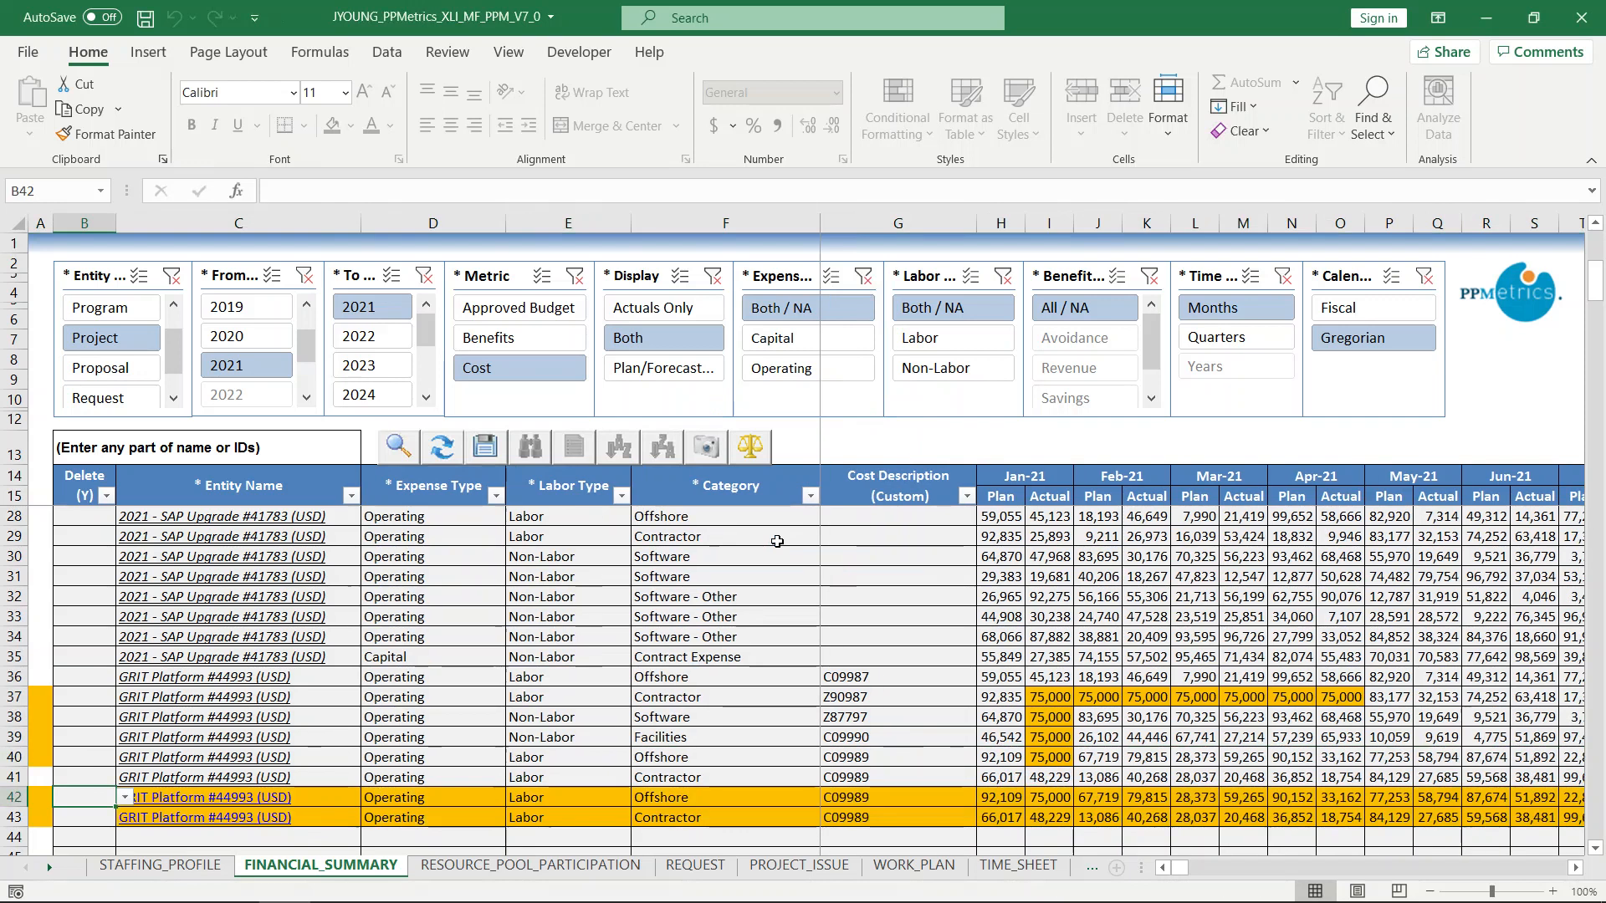
left_click(537, 796)
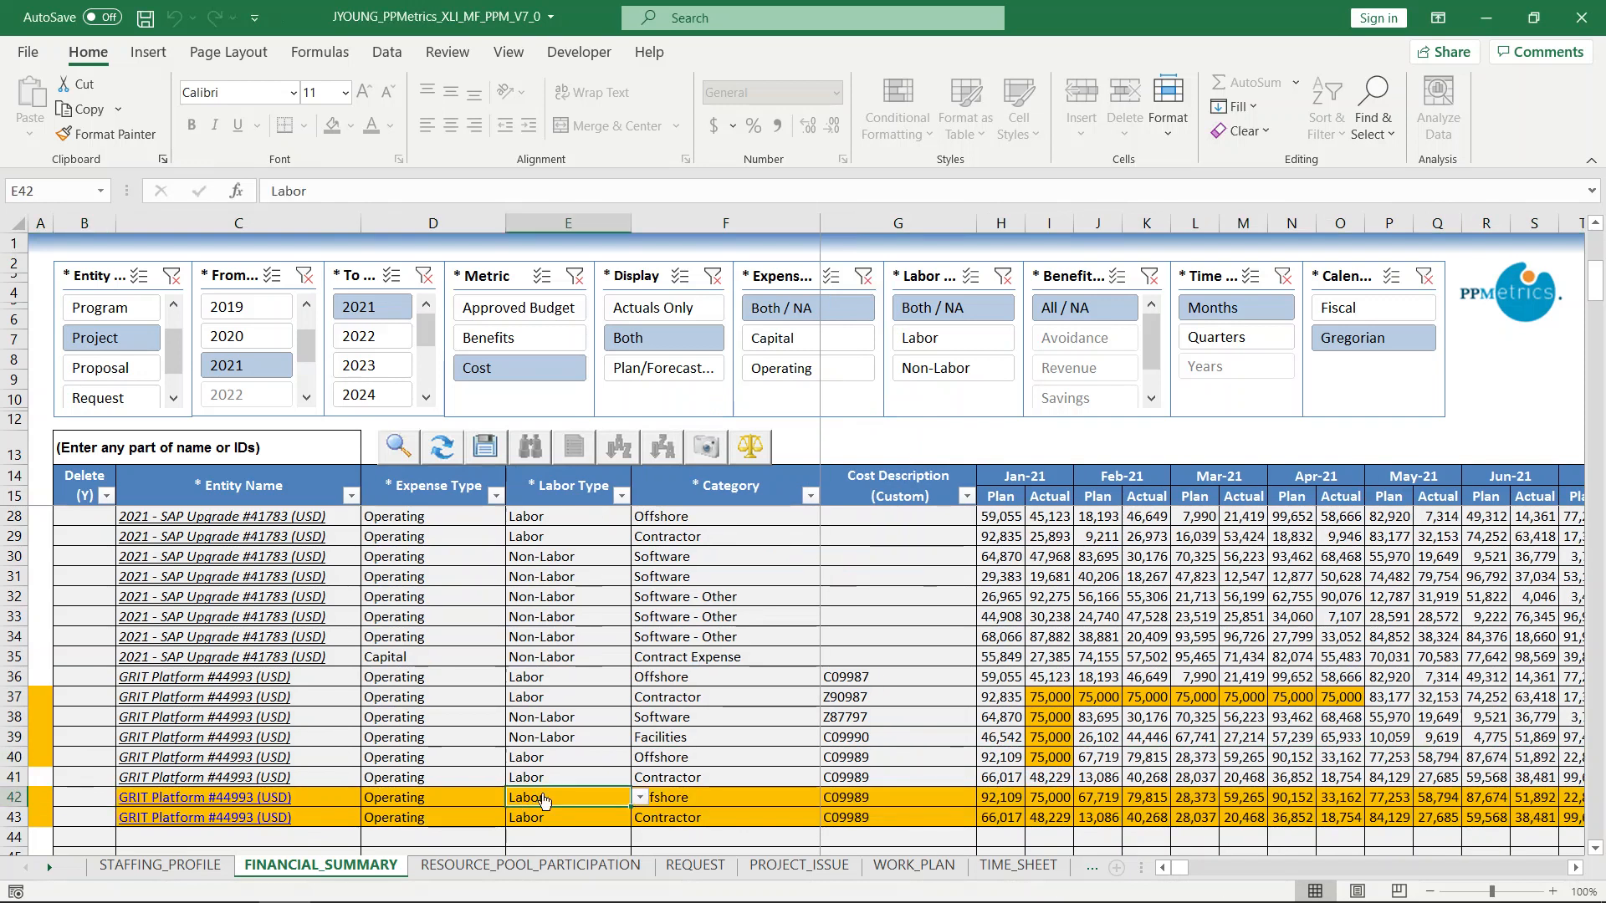
left_click(640, 797)
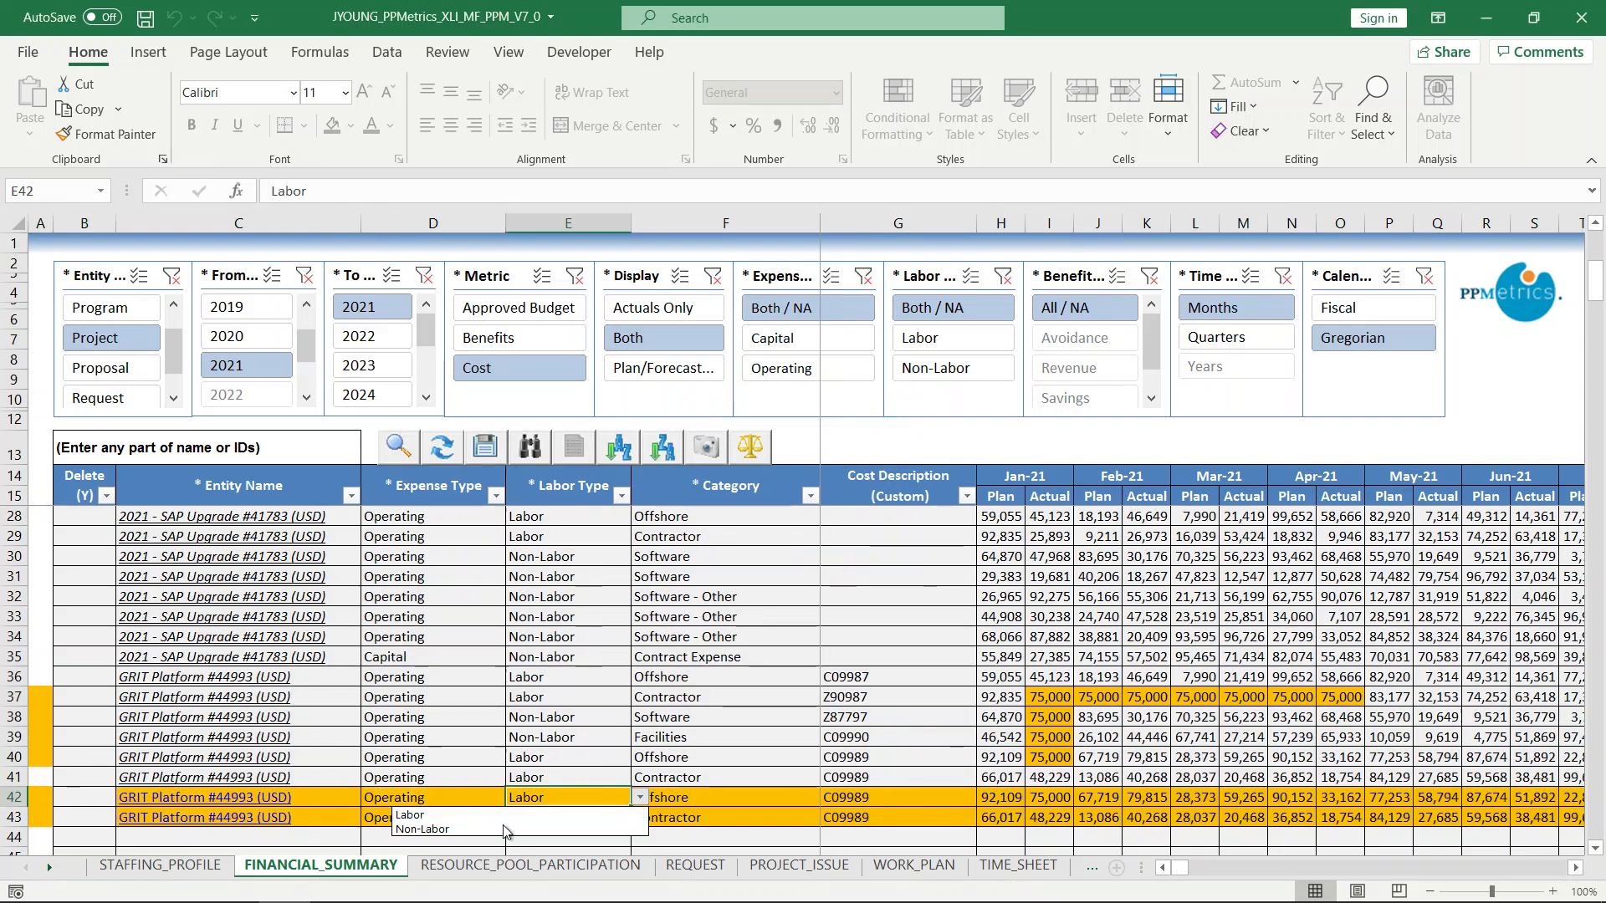
left_click(503, 827)
left_click(603, 822)
left_click(639, 817)
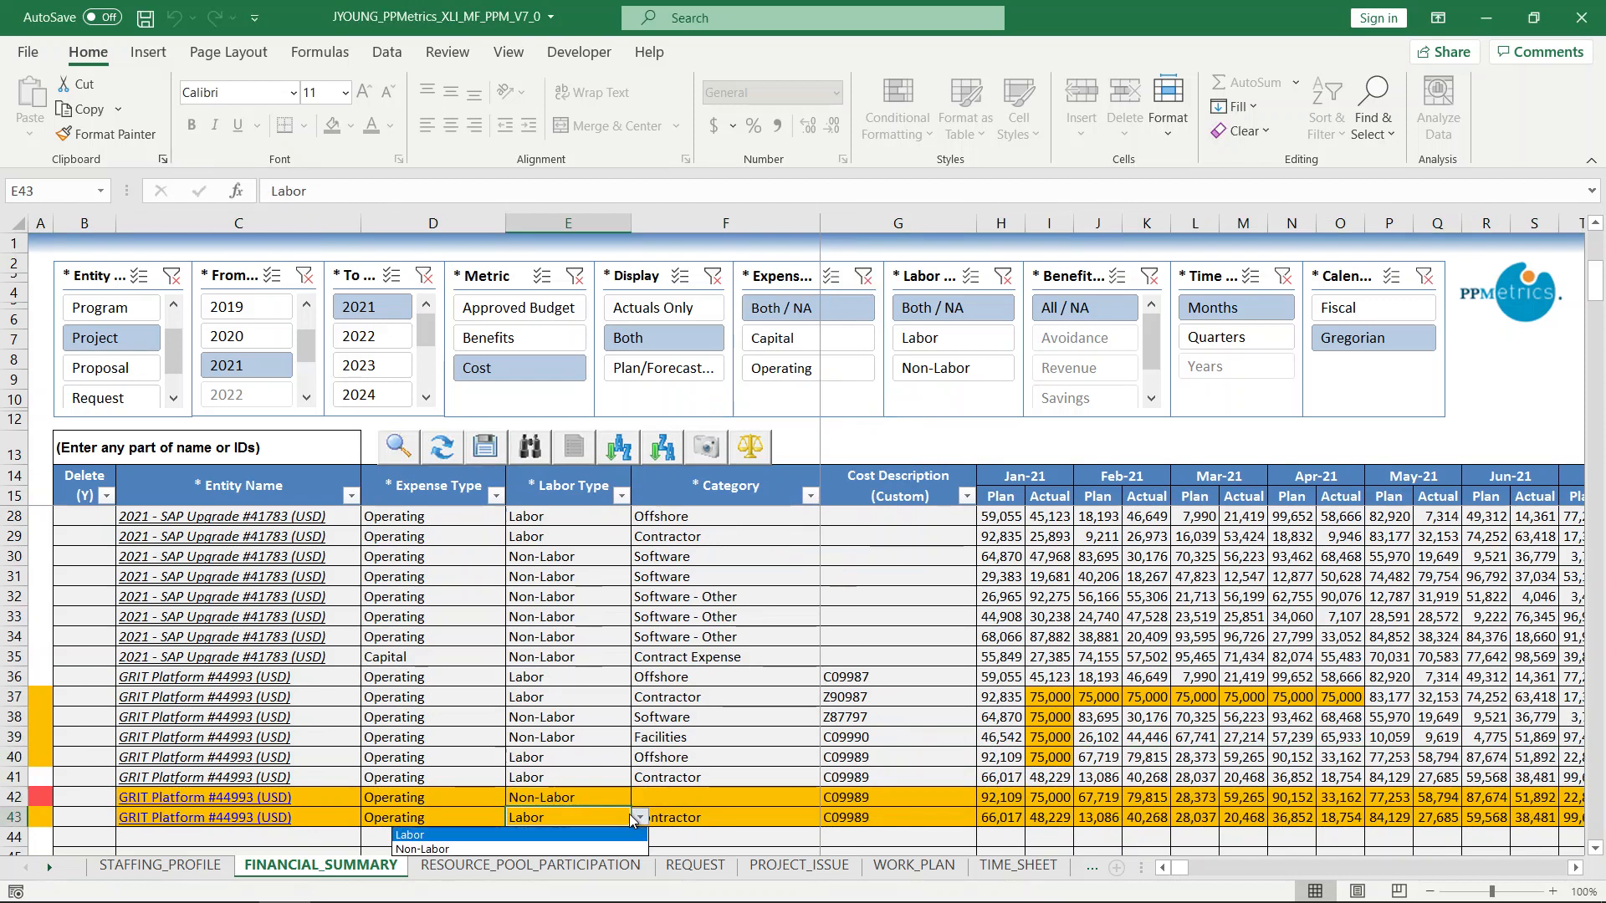
left_click(558, 847)
Set the copied lines' categories to Contractor Support - Management and Professional Support Services and Contractor Support - Telecom Consulting Services - Contractual Services.
left_click(736, 798)
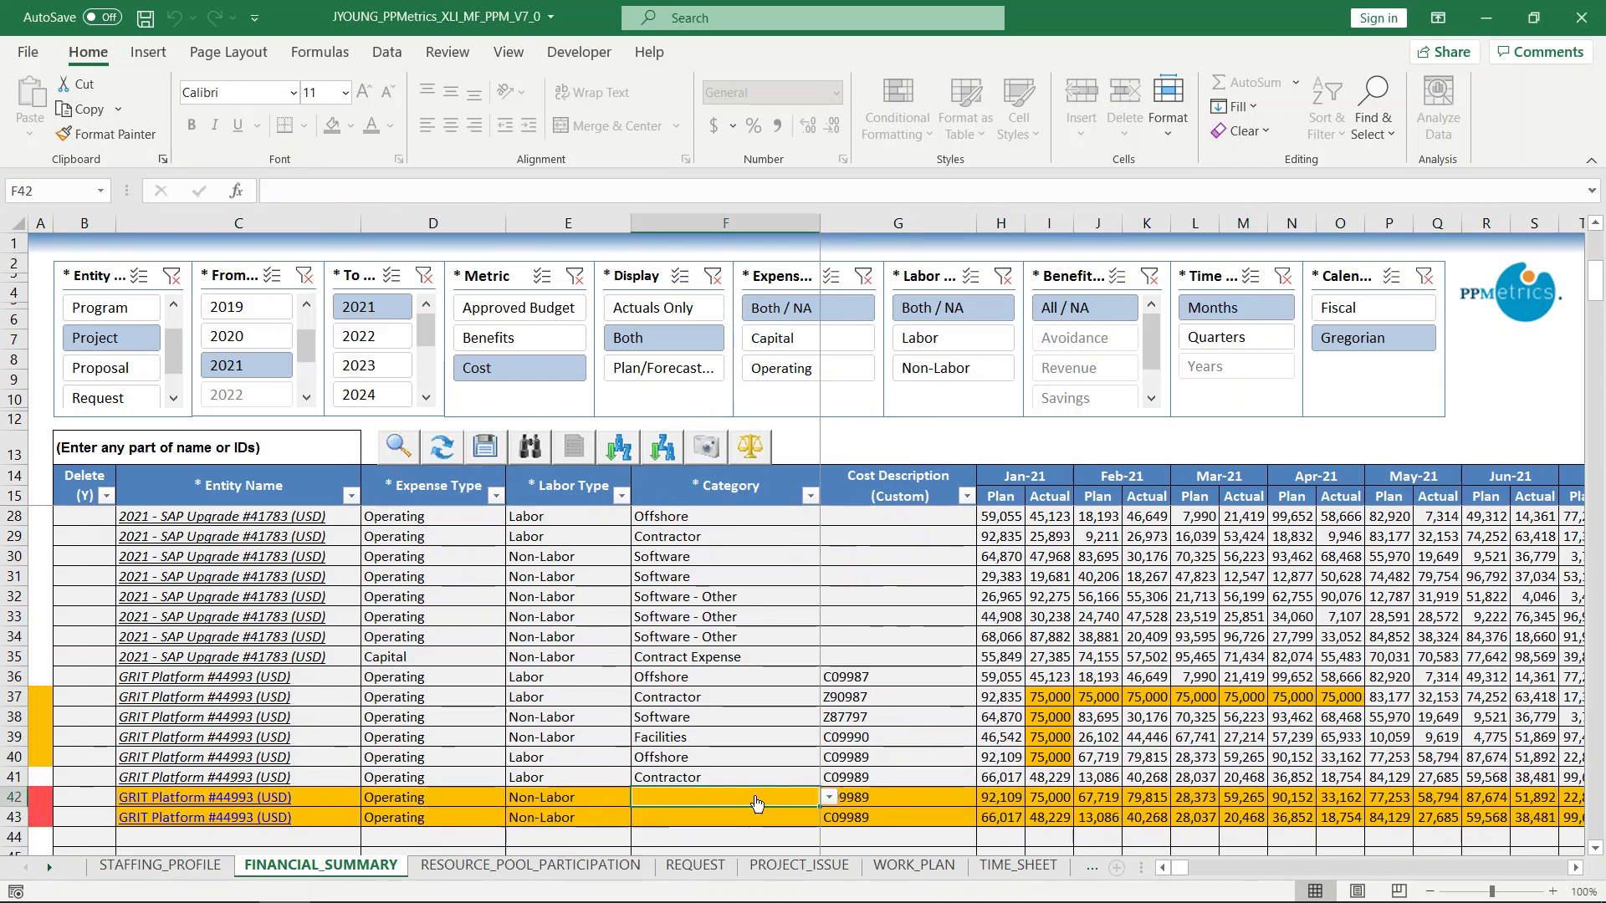
left_click(828, 797)
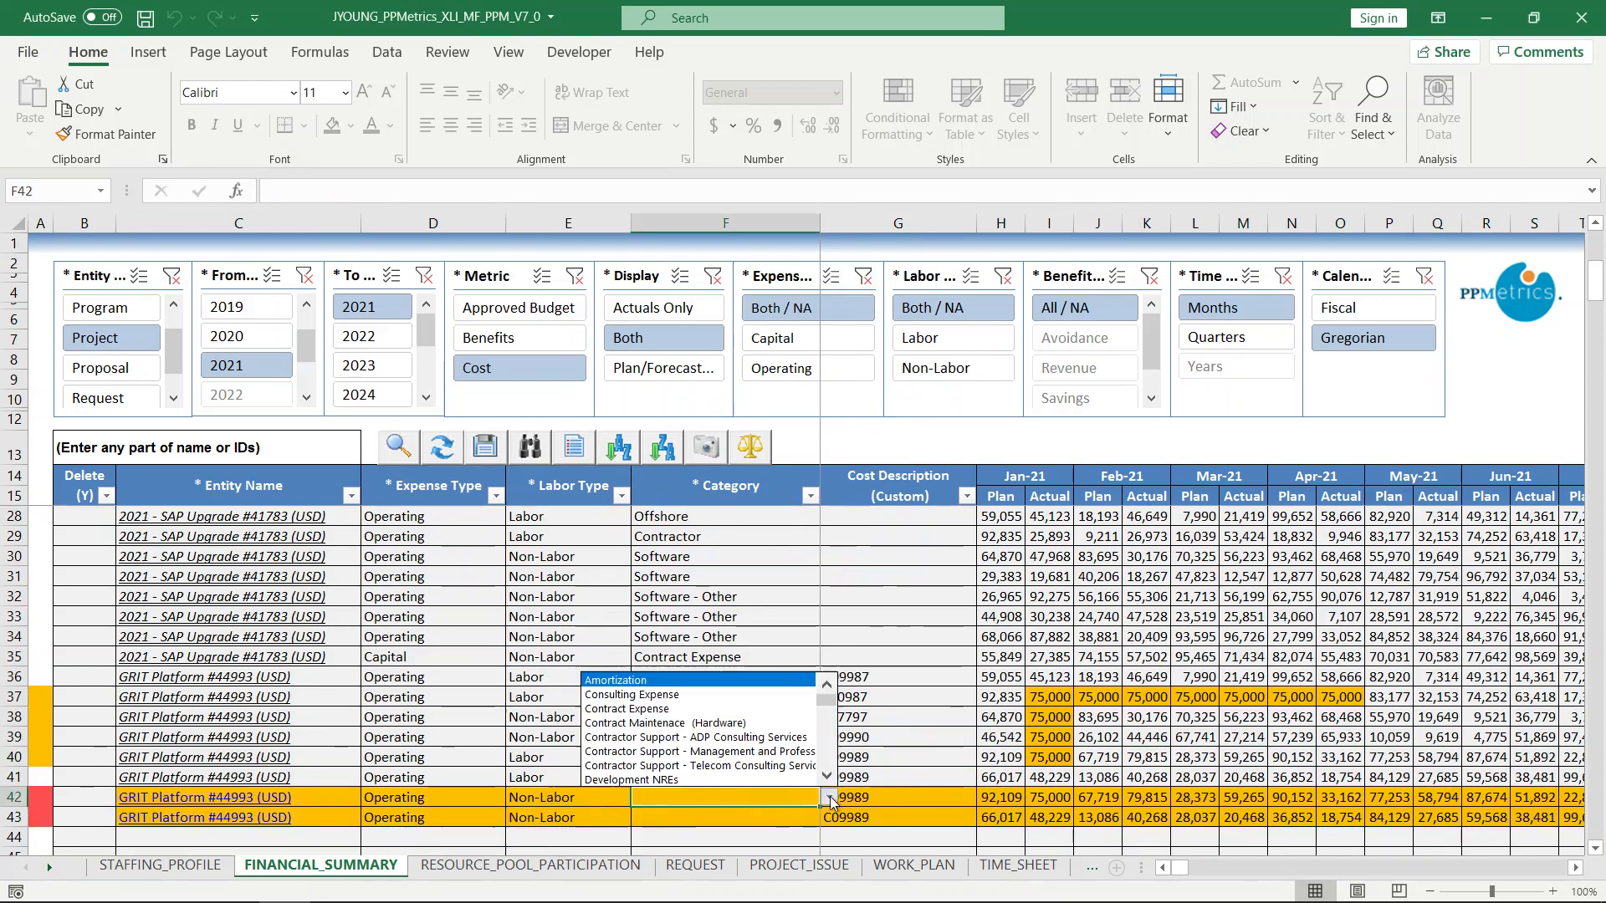
left_click(734, 762)
scroll(765, 800, "down", 2)
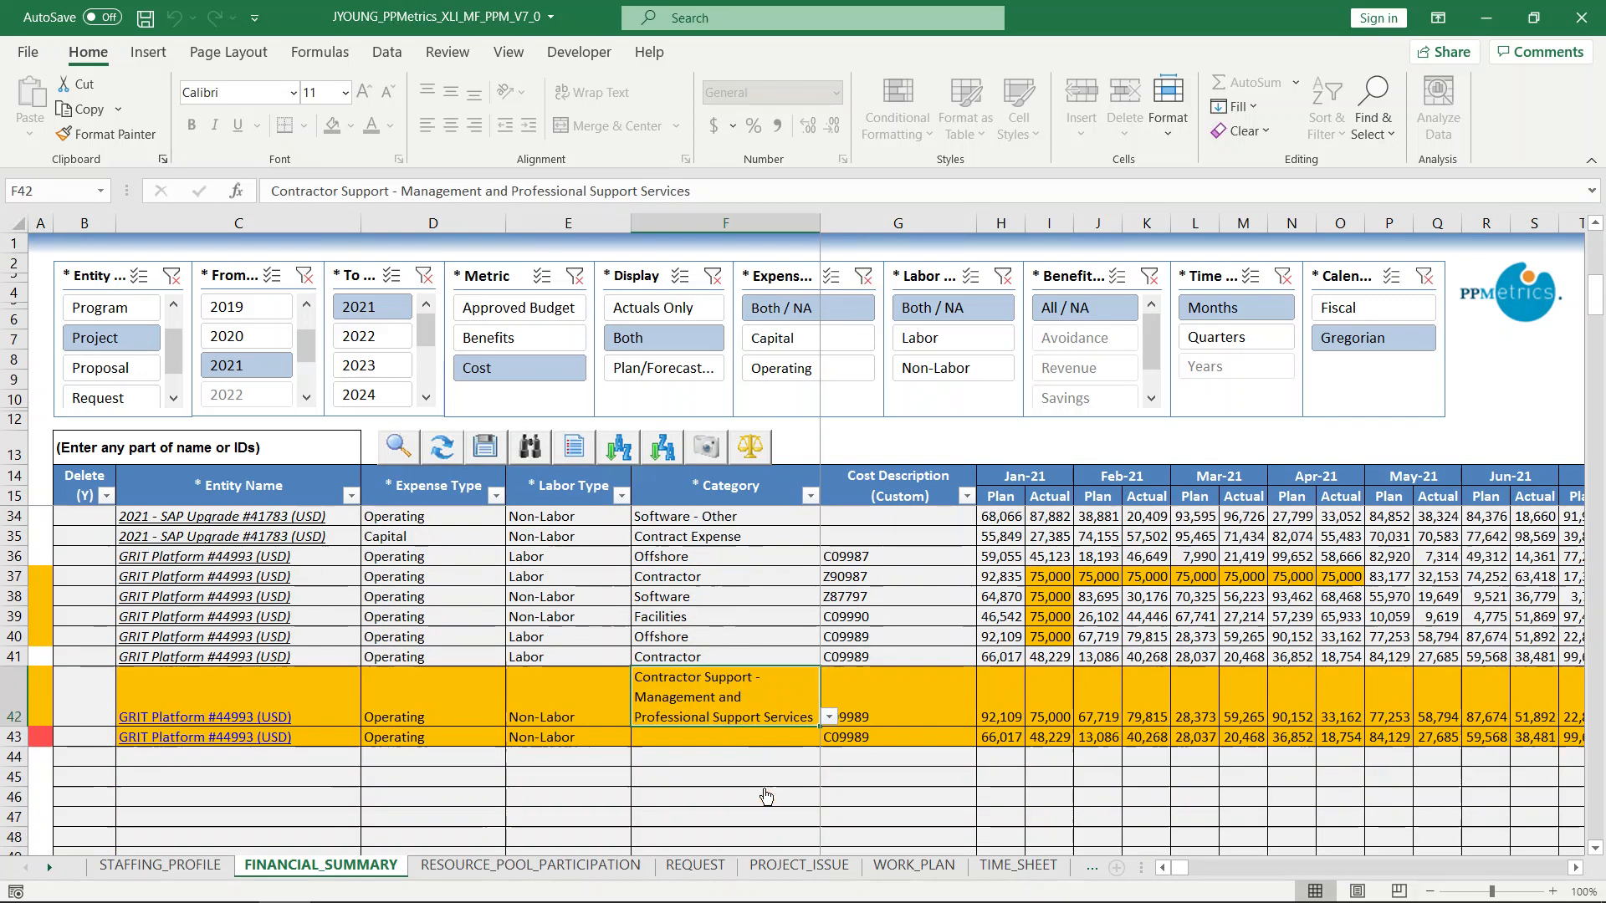
left_click(770, 745)
left_click(829, 737)
left_click(711, 832)
Set the first copied line's values from Jan-21 Plan through May-21 Plan to 1000.
left_click_drag(999, 709, 1411, 724)
type("1000")
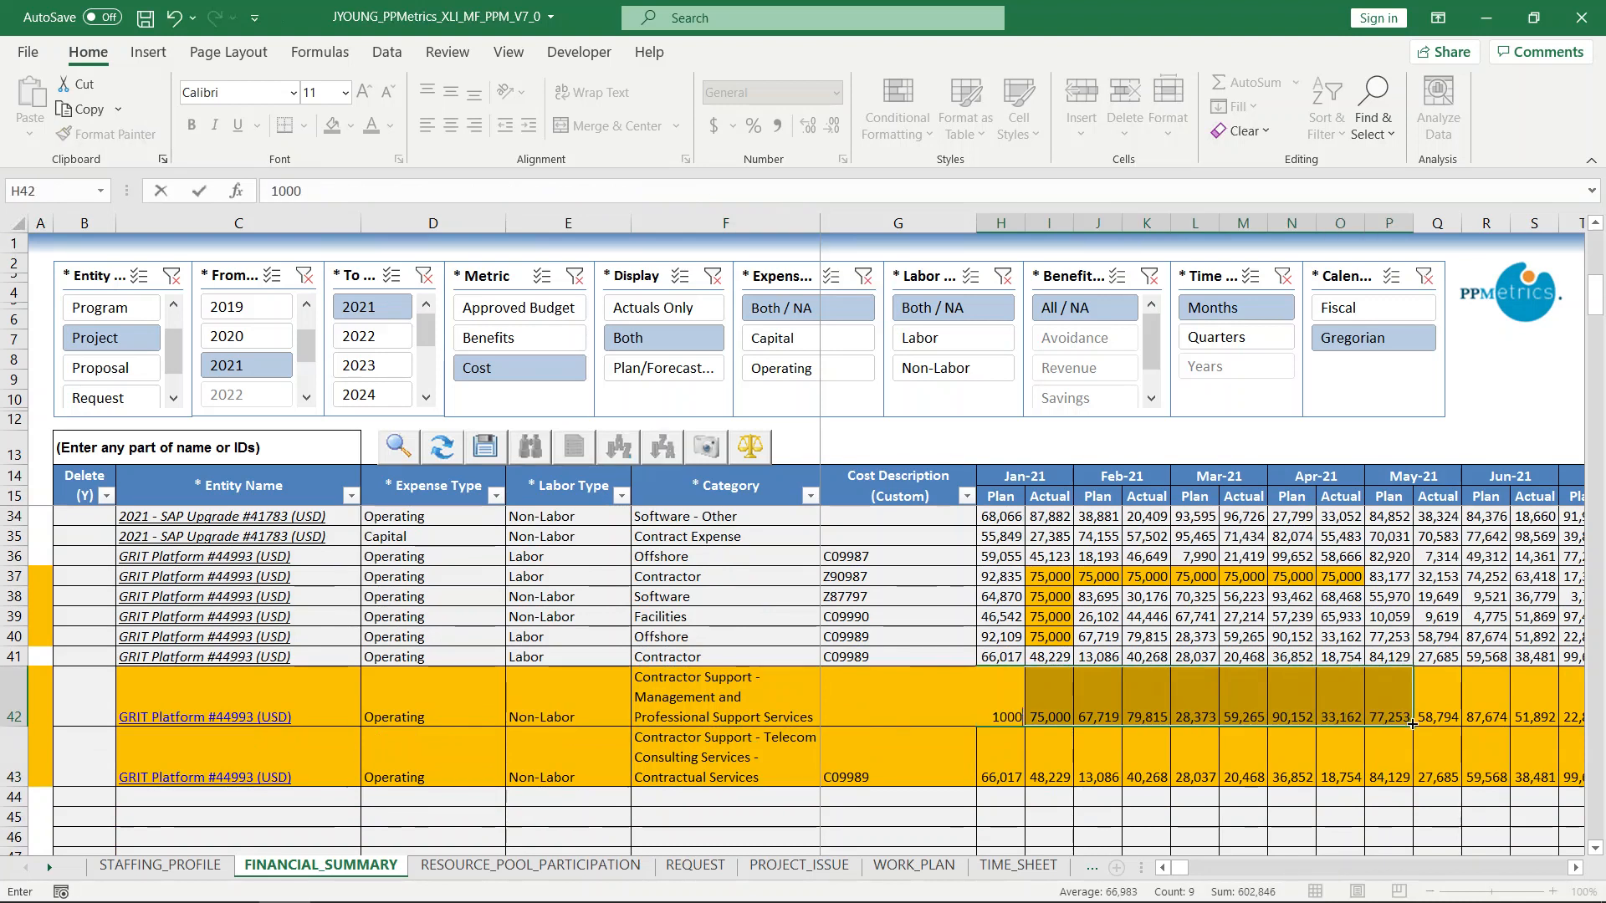
key("ctrl+Return")
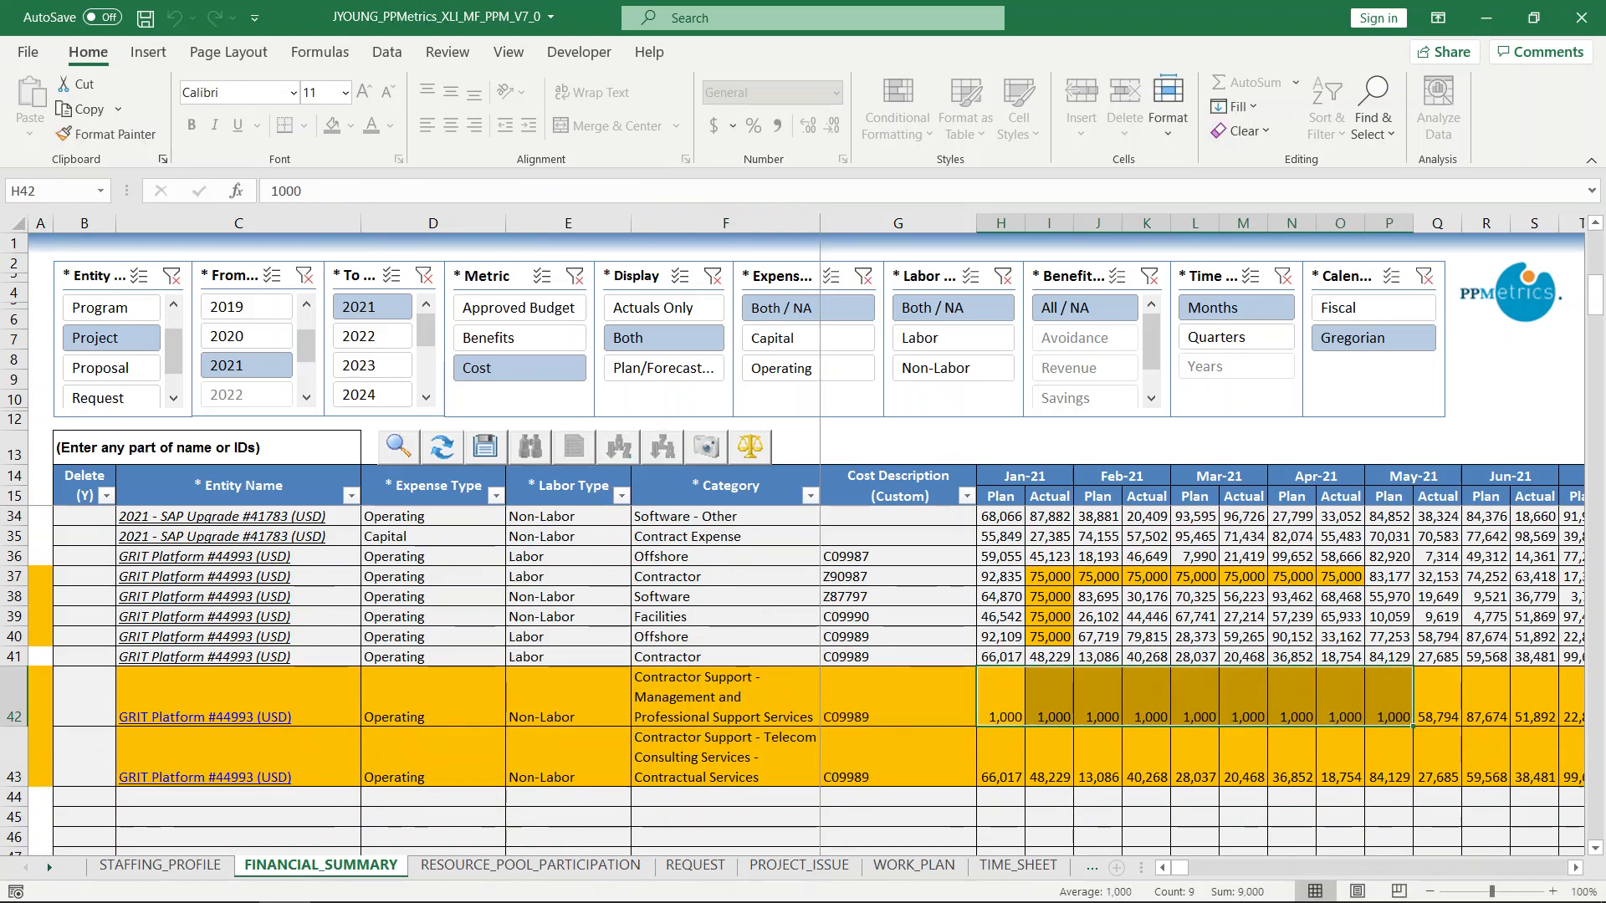
Save the financial summary updates to PPM.
left_click(1302, 739)
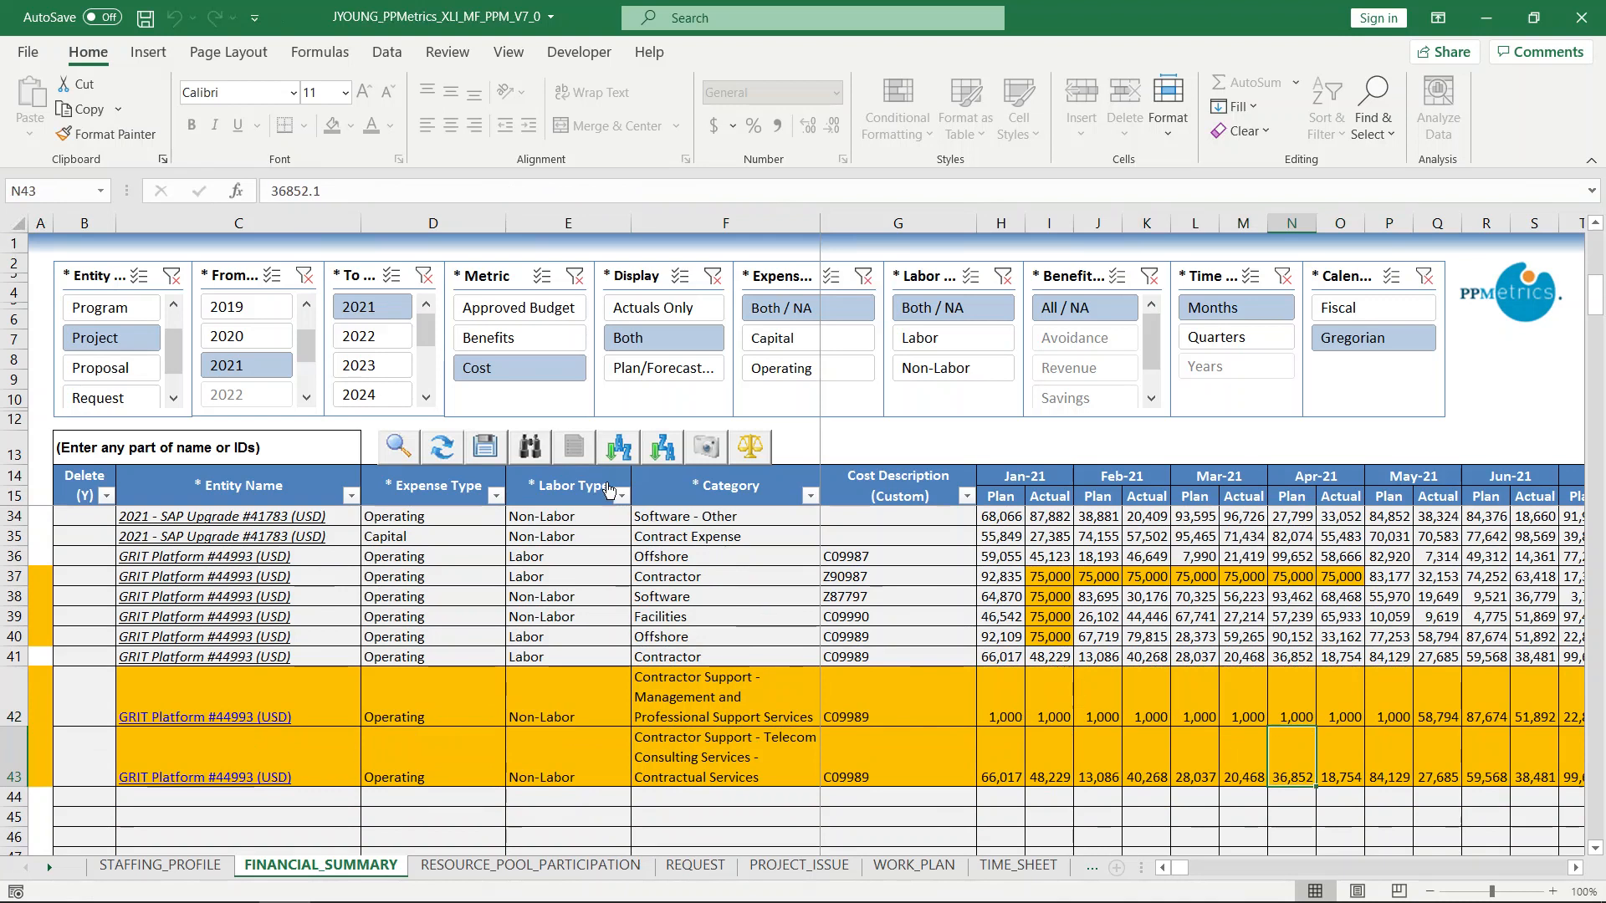
left_click(486, 446)
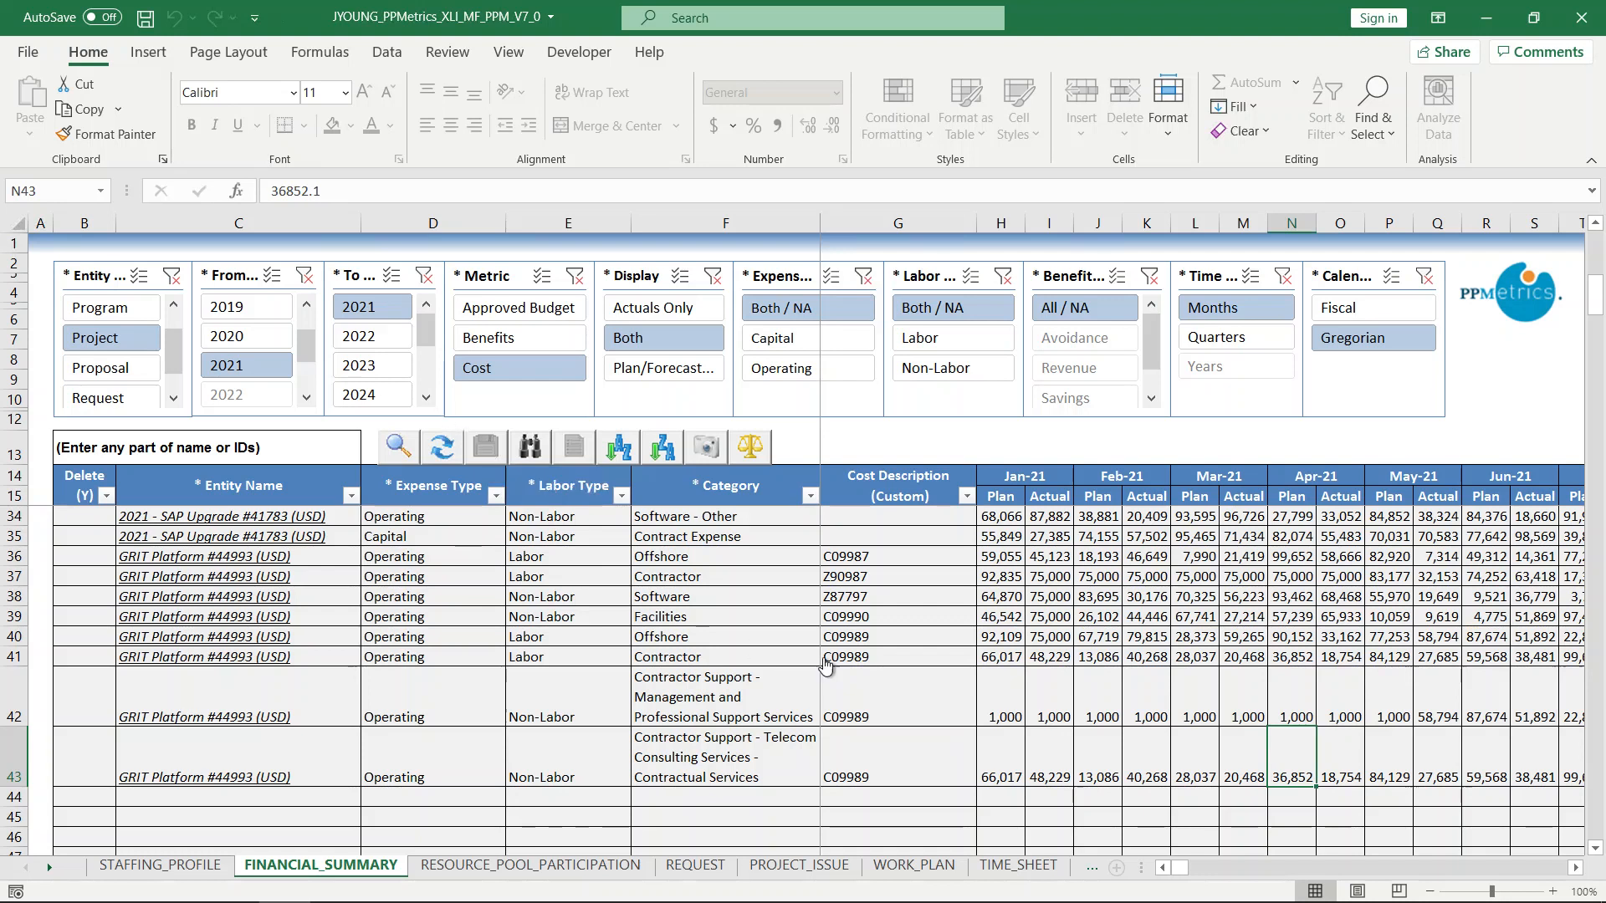
Load the work plans for all three projects 41782, 41783 and 44993 from the work plan search.
left_click(911, 866)
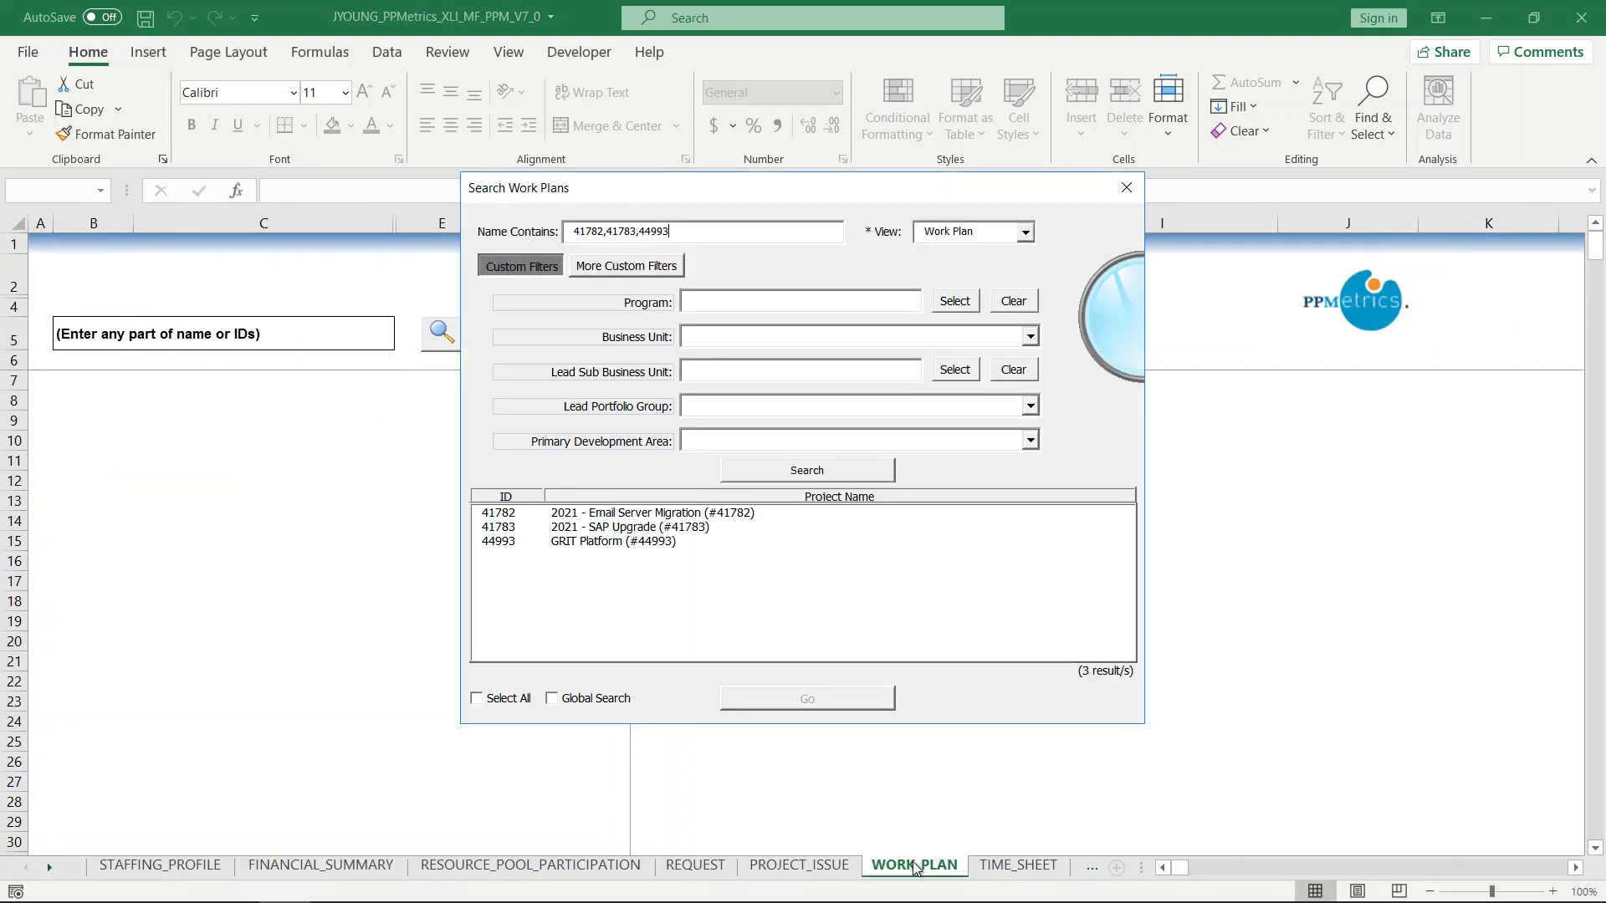
left_click(505, 700)
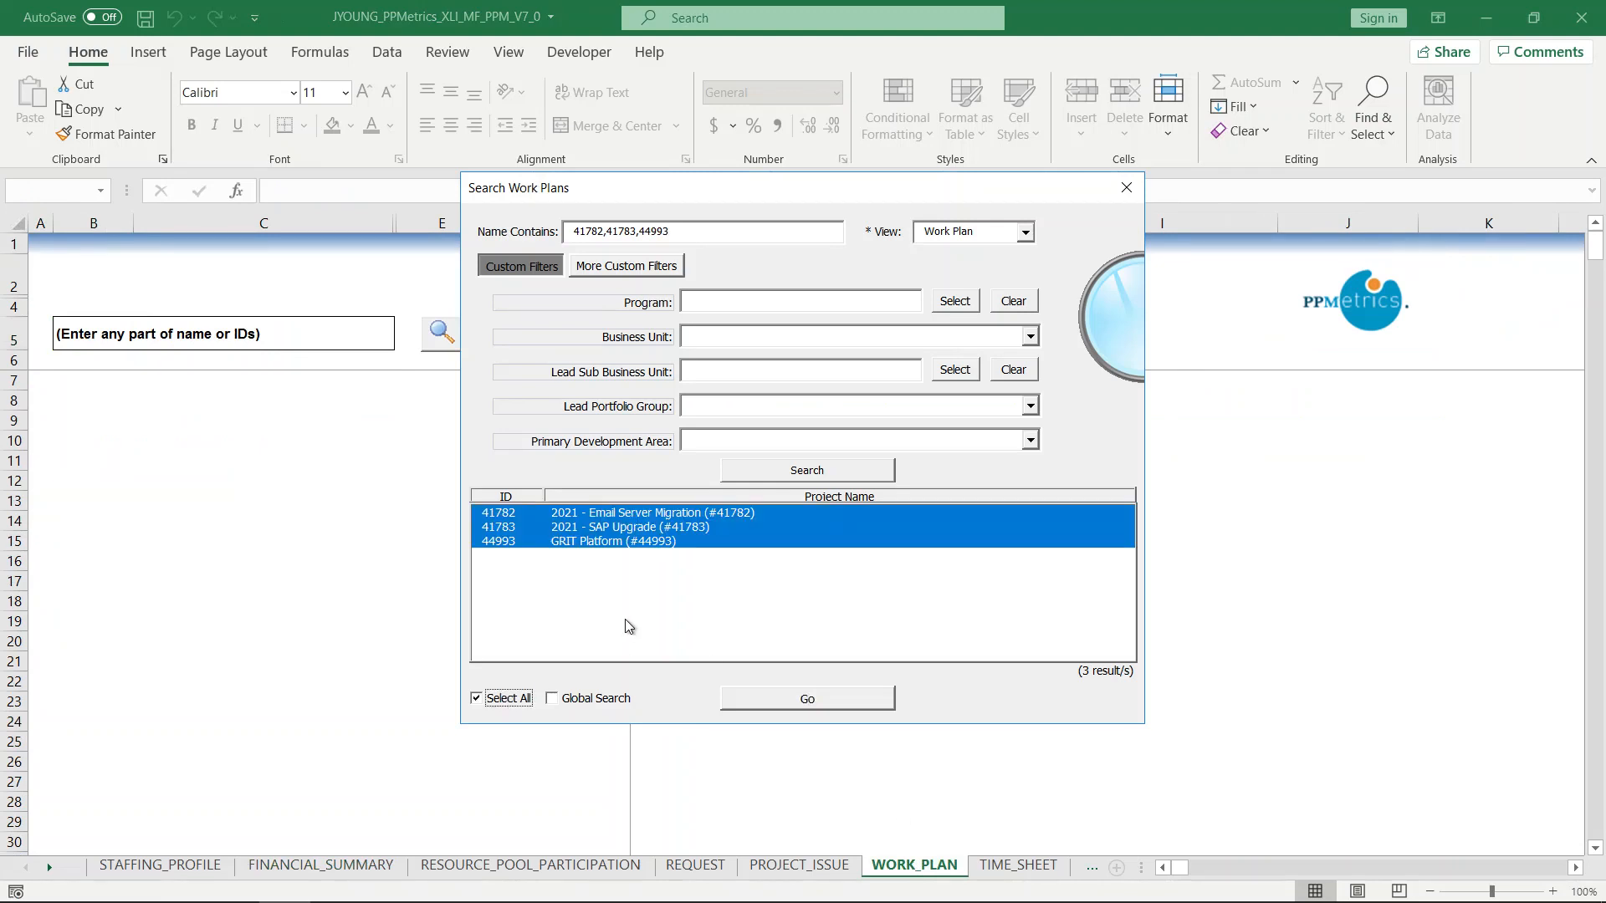
left_click(855, 706)
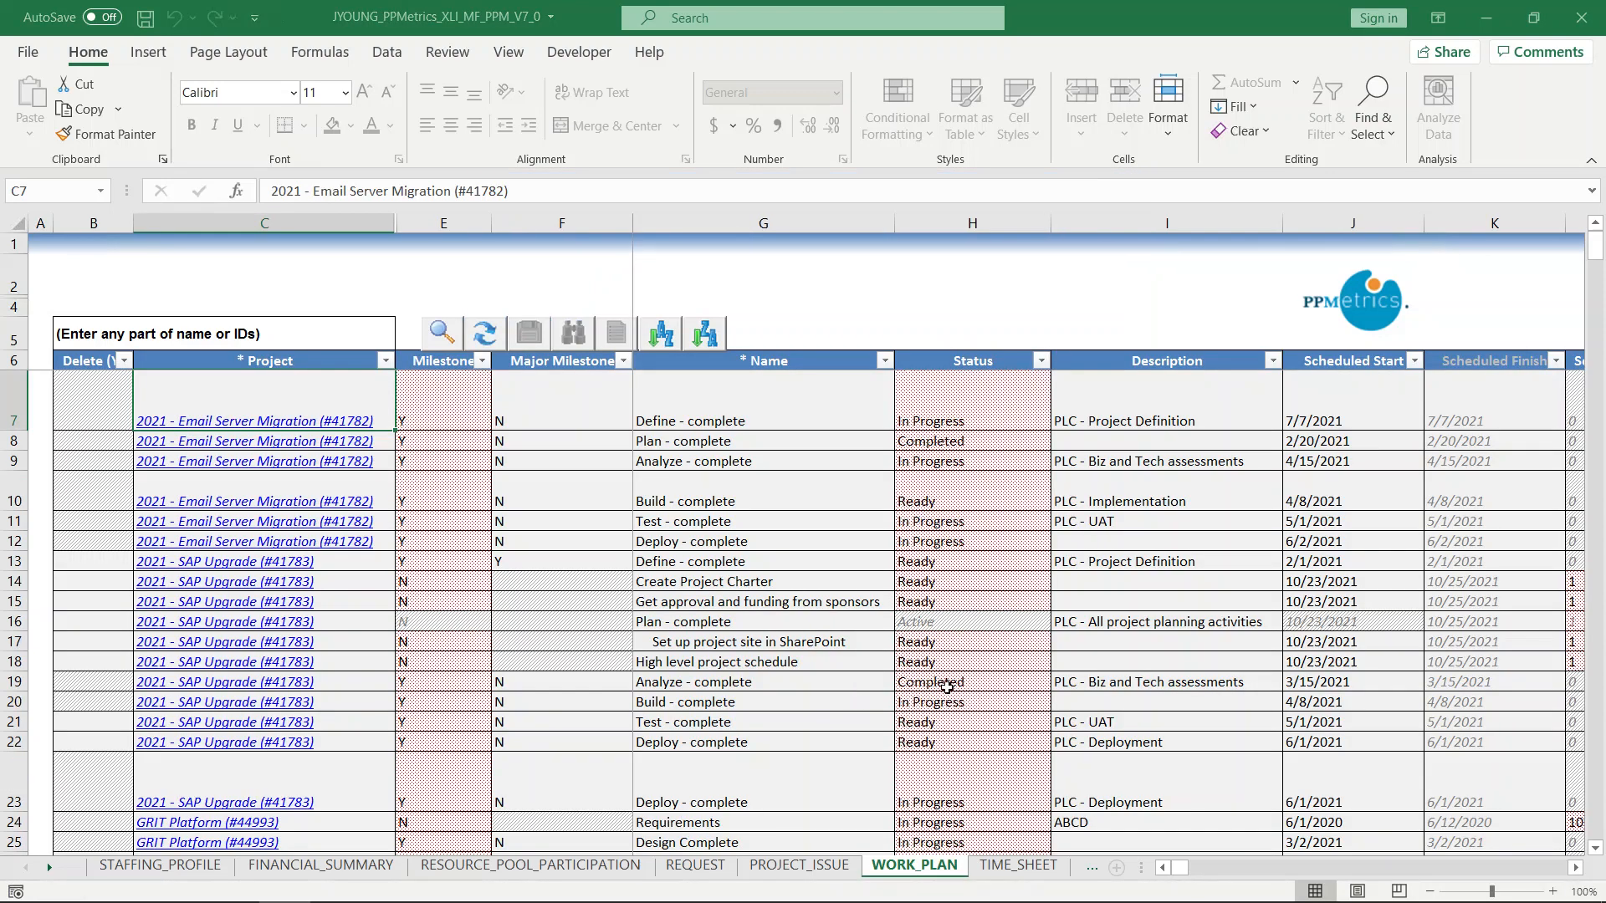
Set the status of the SAP Upgrade's second 'Deploy - complete' task to Ready.
left_click(989, 704)
scroll(987, 719, "down", 1)
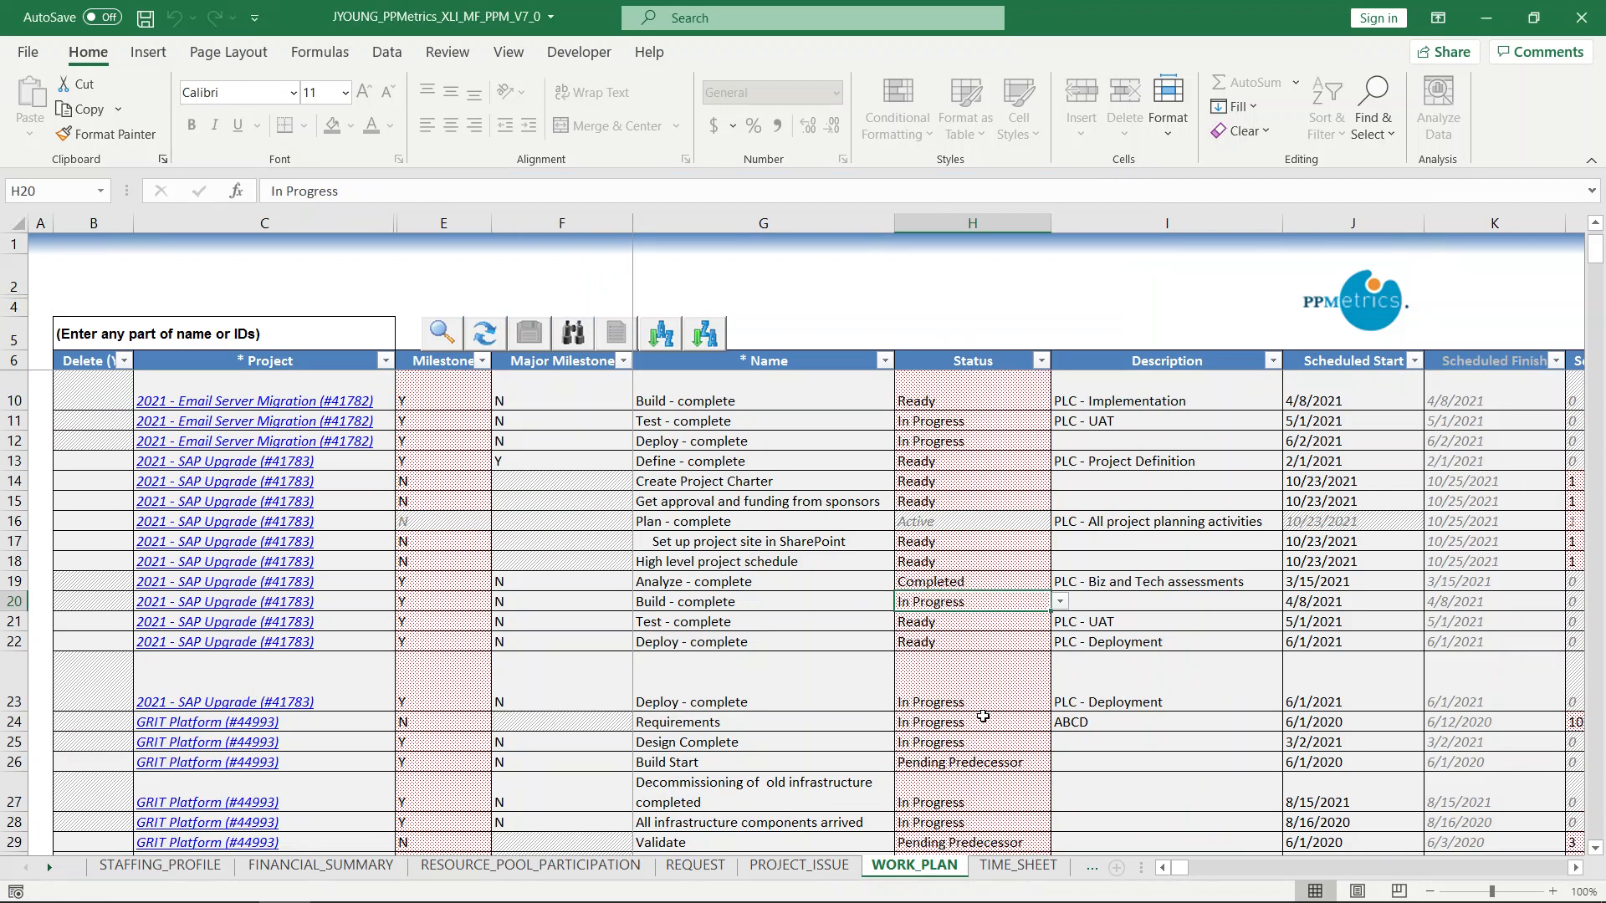
scroll(990, 724, "down", 1)
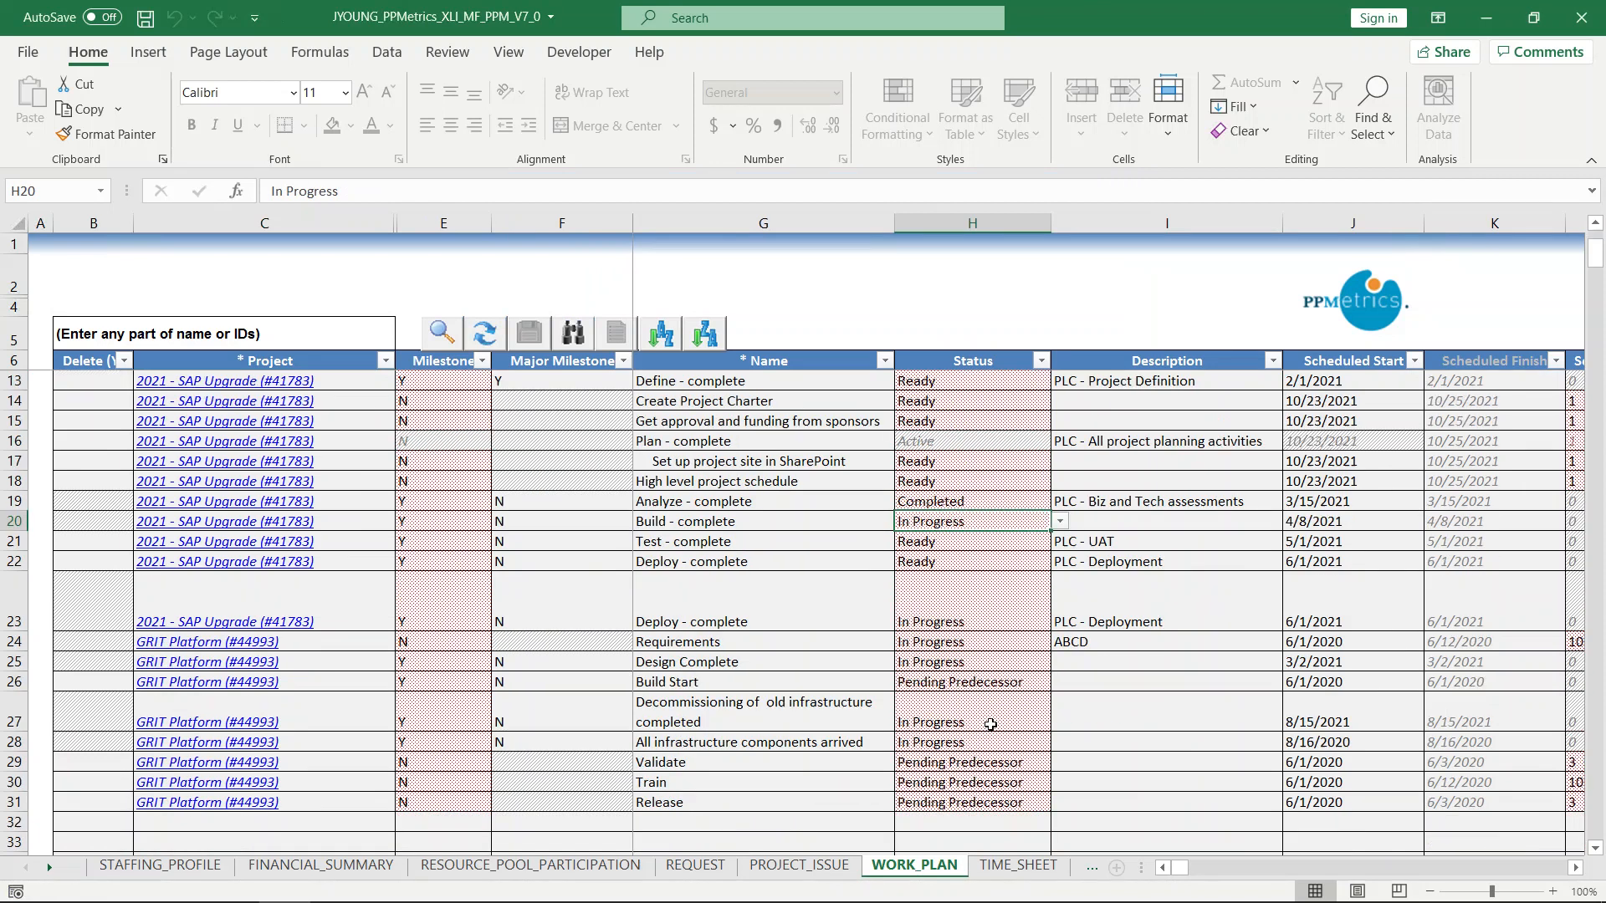
left_click(1009, 621)
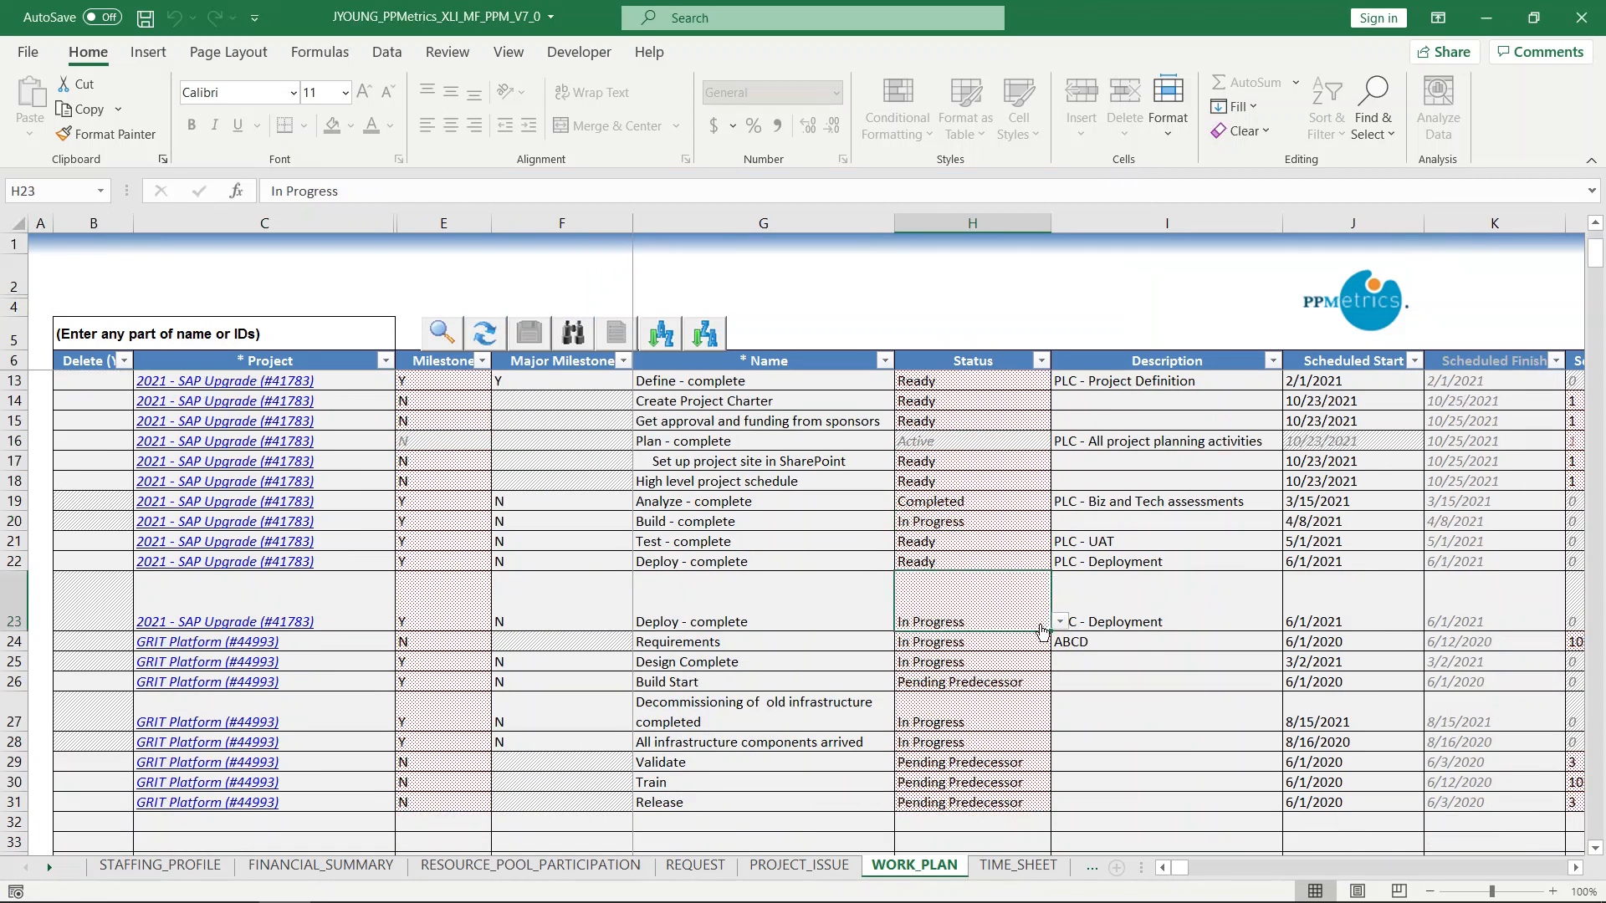
left_click(1060, 623)
left_click(914, 640)
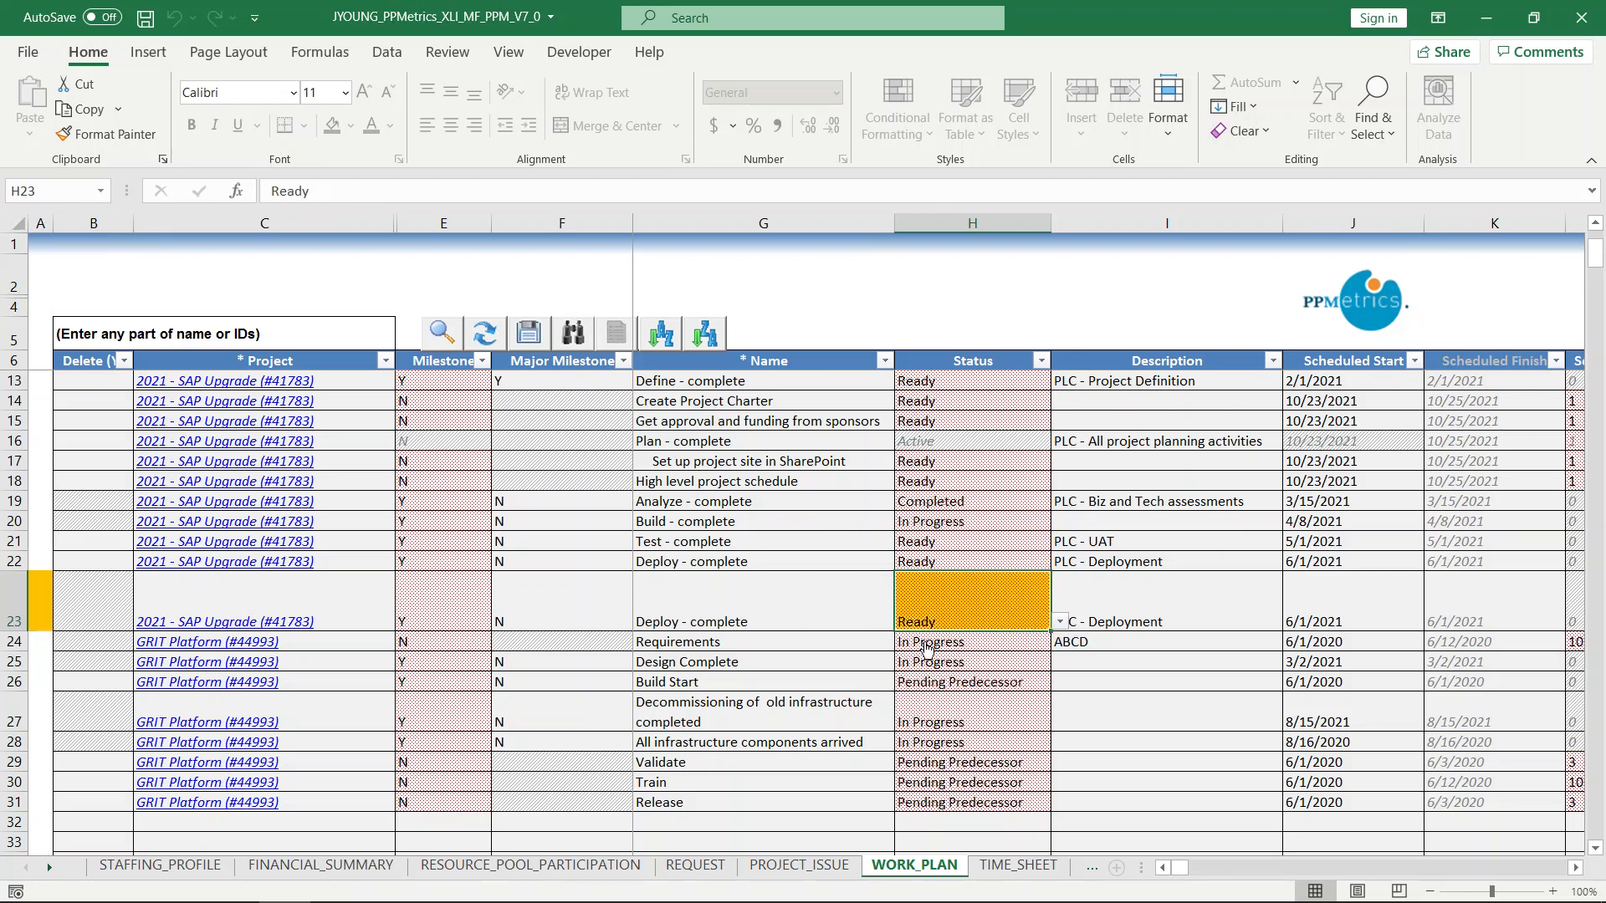
Set the status of the GRIT Platform task 'Decommissioning of old infrastructure completed' to Ready.
left_click(968, 714)
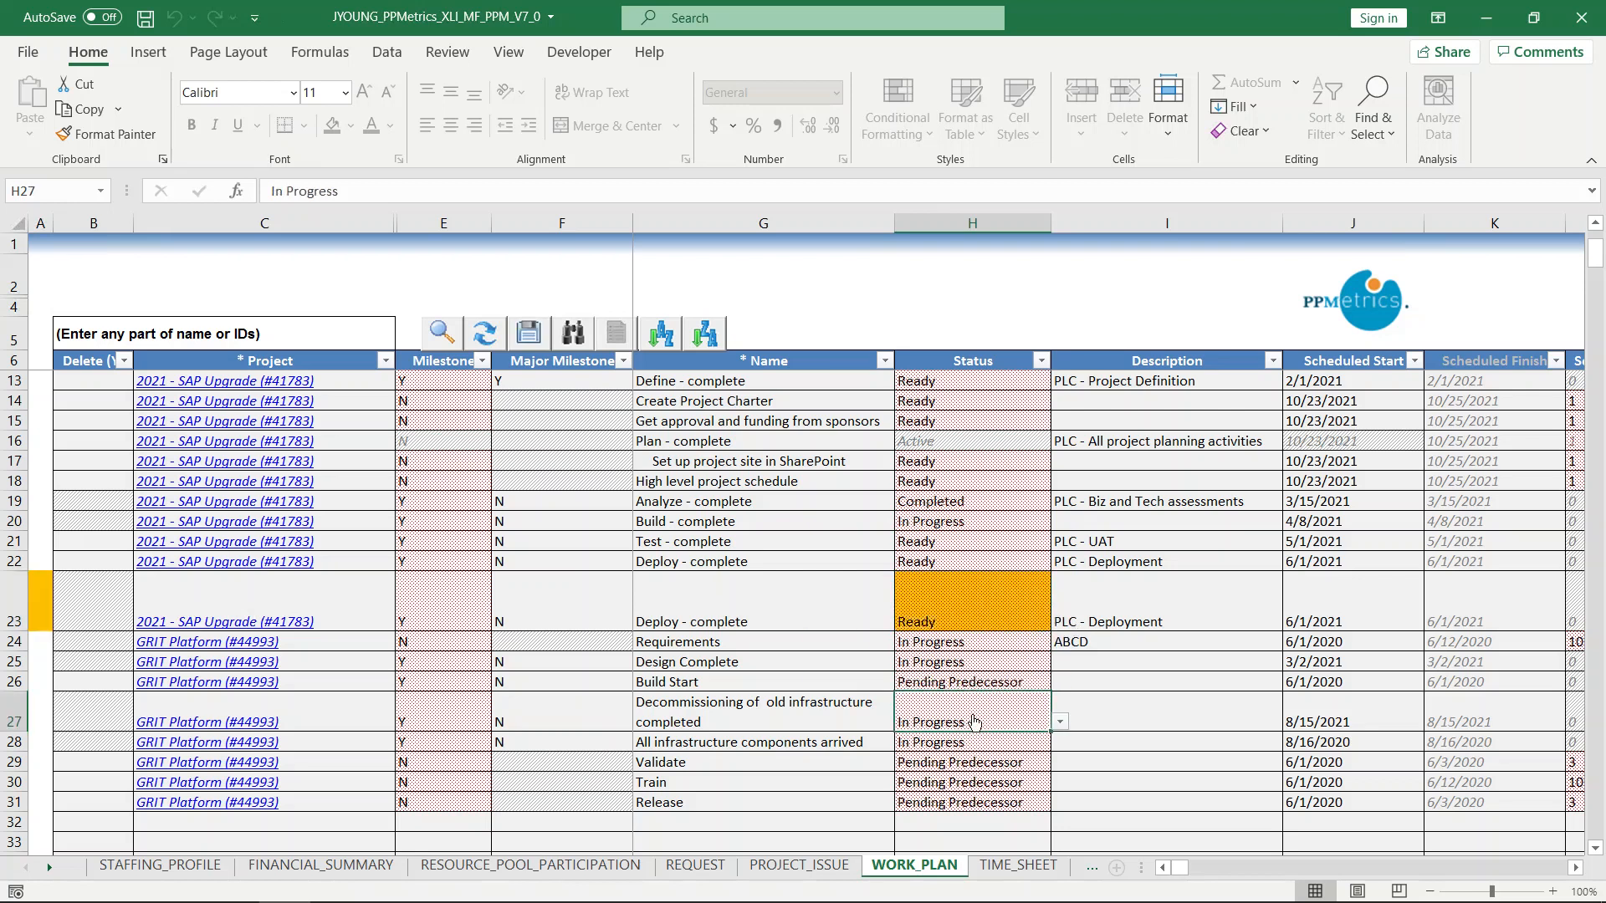
left_click(1059, 723)
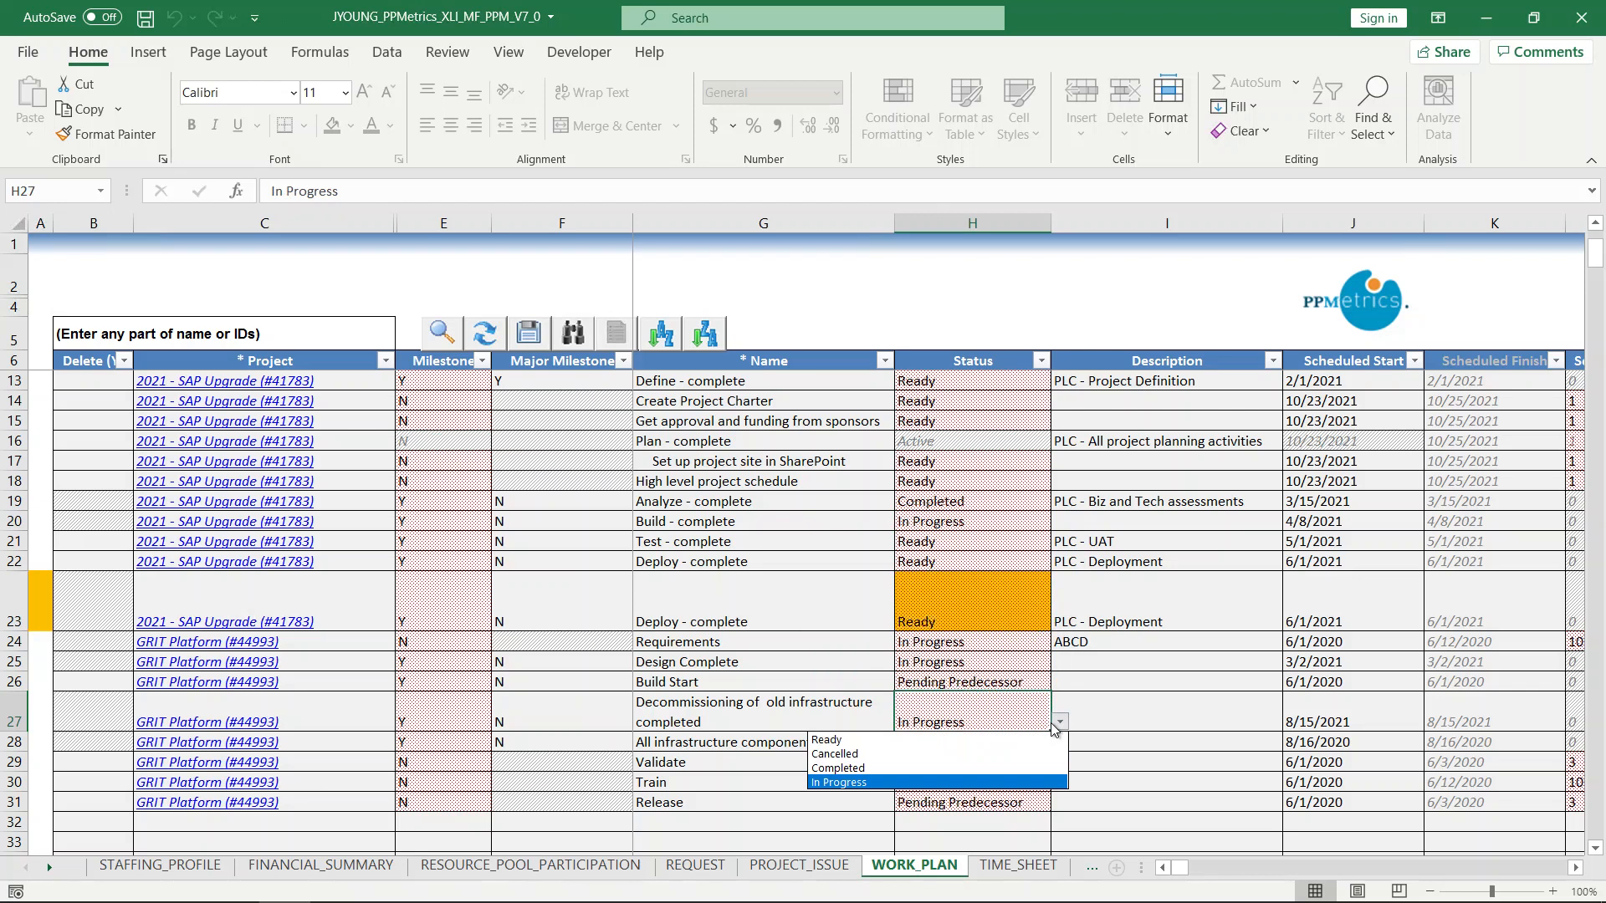
left_click(914, 740)
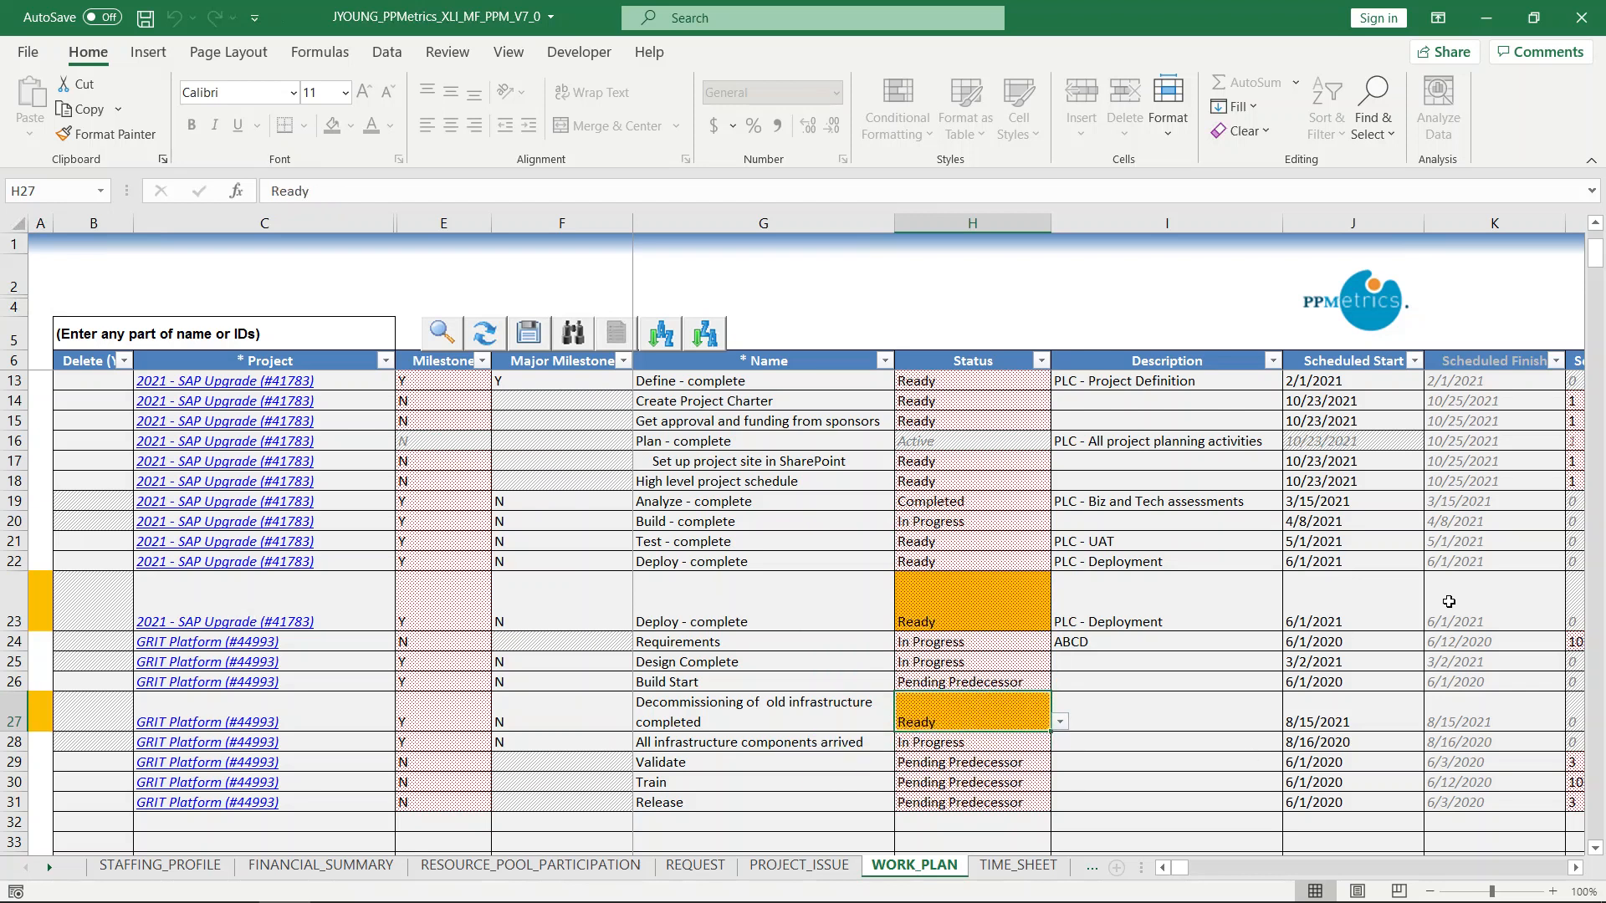
Change the scheduled start of the SAP Upgrade's second 'Deploy - complete' task to 6/15/2021.
left_click(1310, 598)
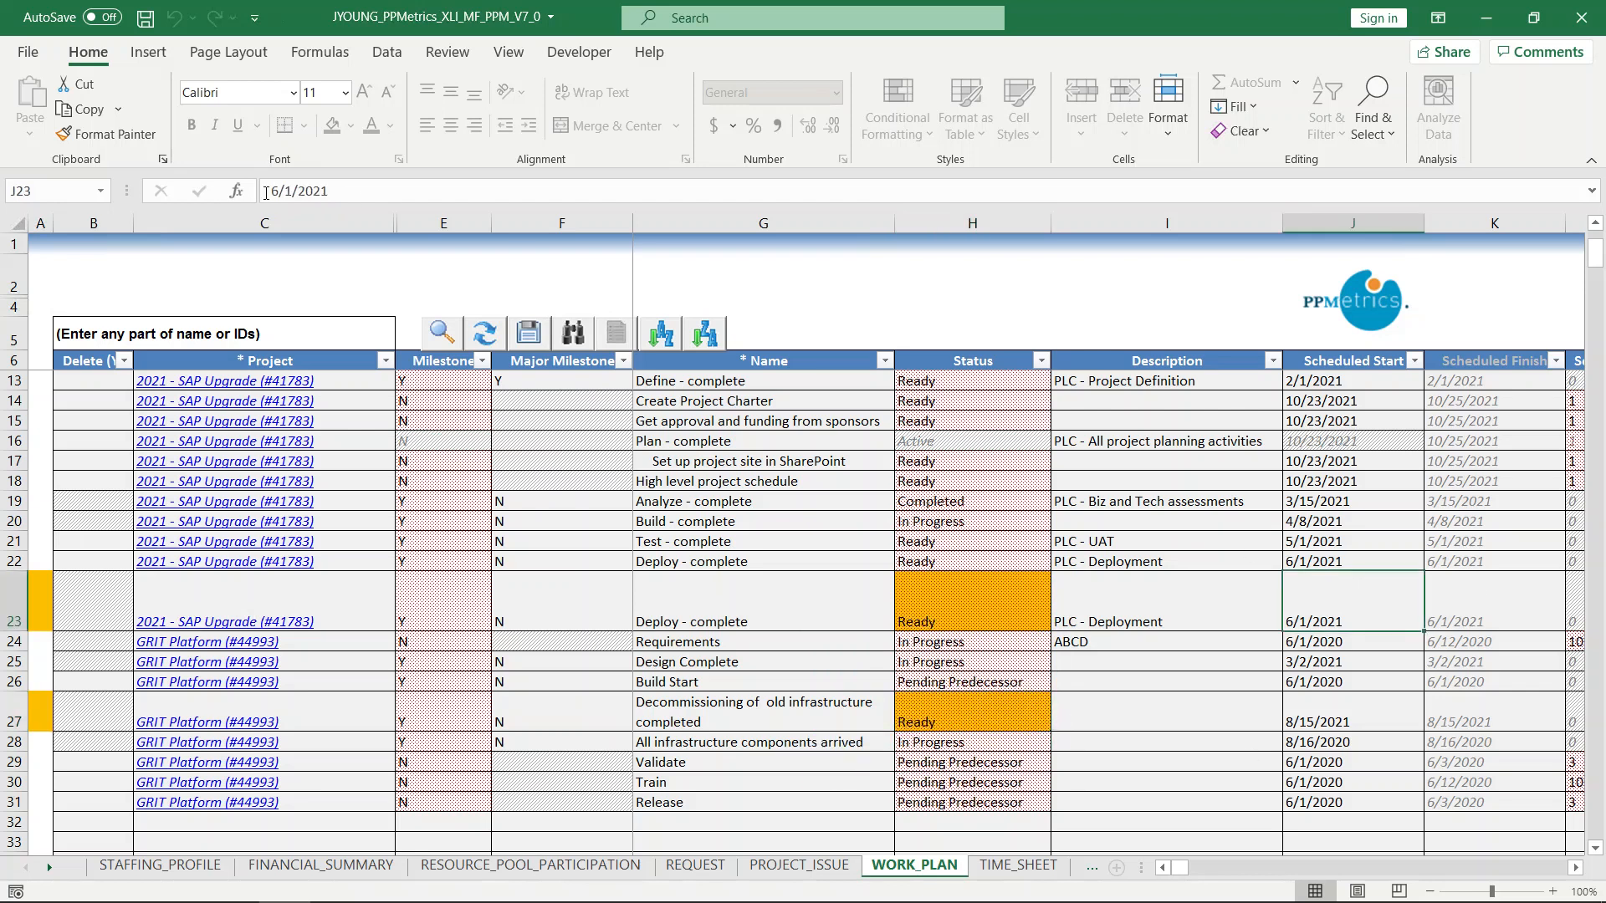
left_click(365, 194)
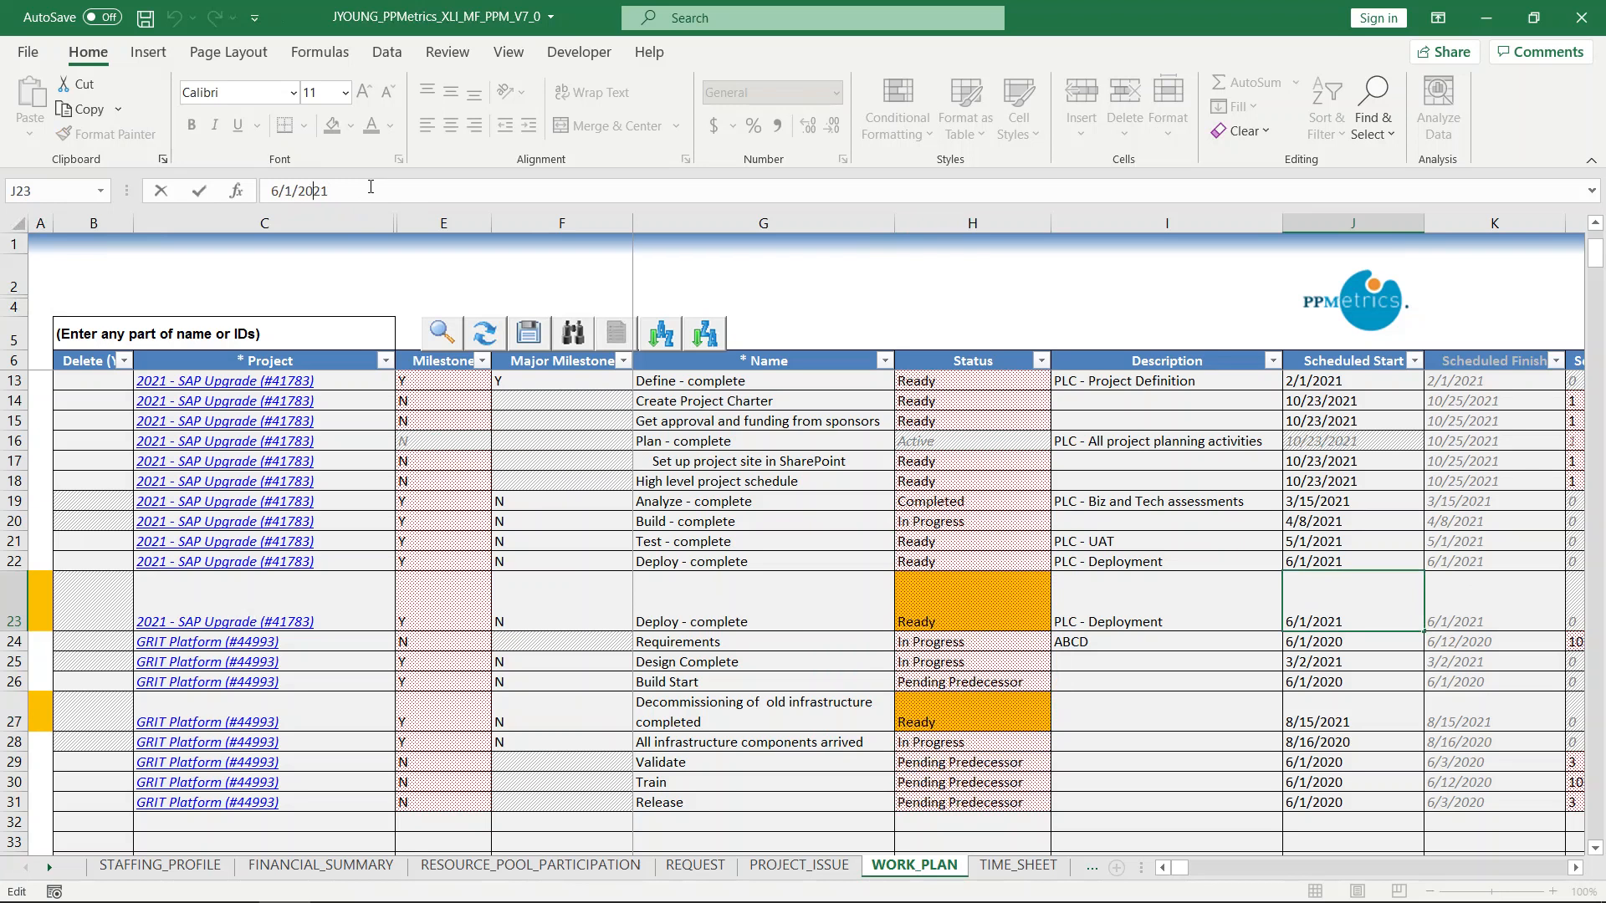
type("5")
left_click(1219, 672)
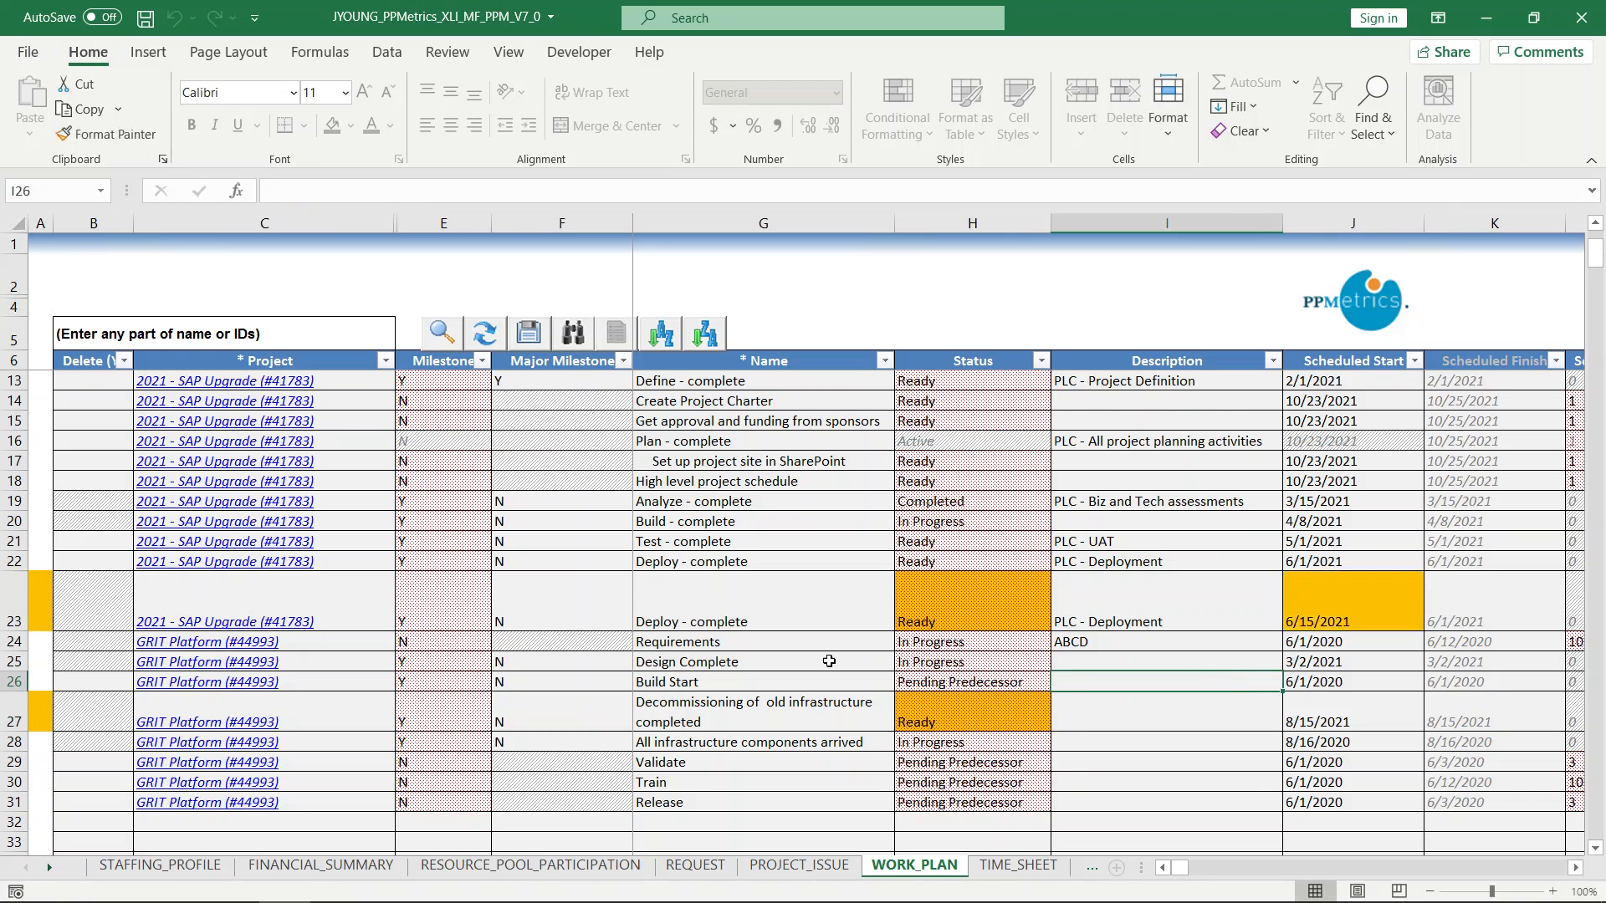
Save the work plan updates to PPM.
left_click(1578, 867)
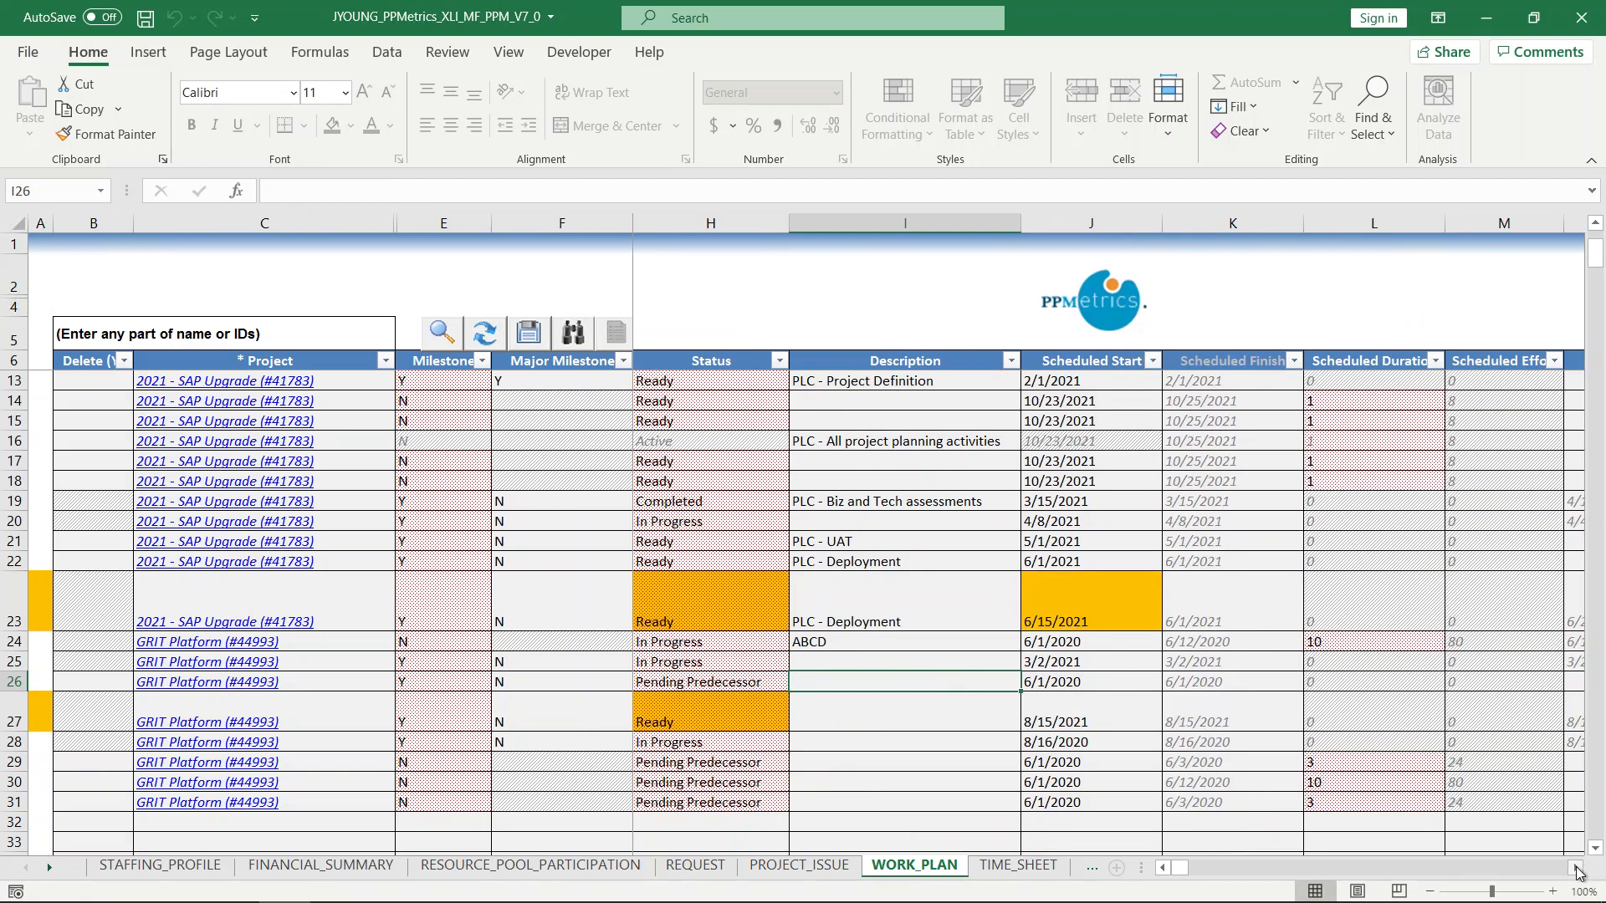
left_click(1578, 867)
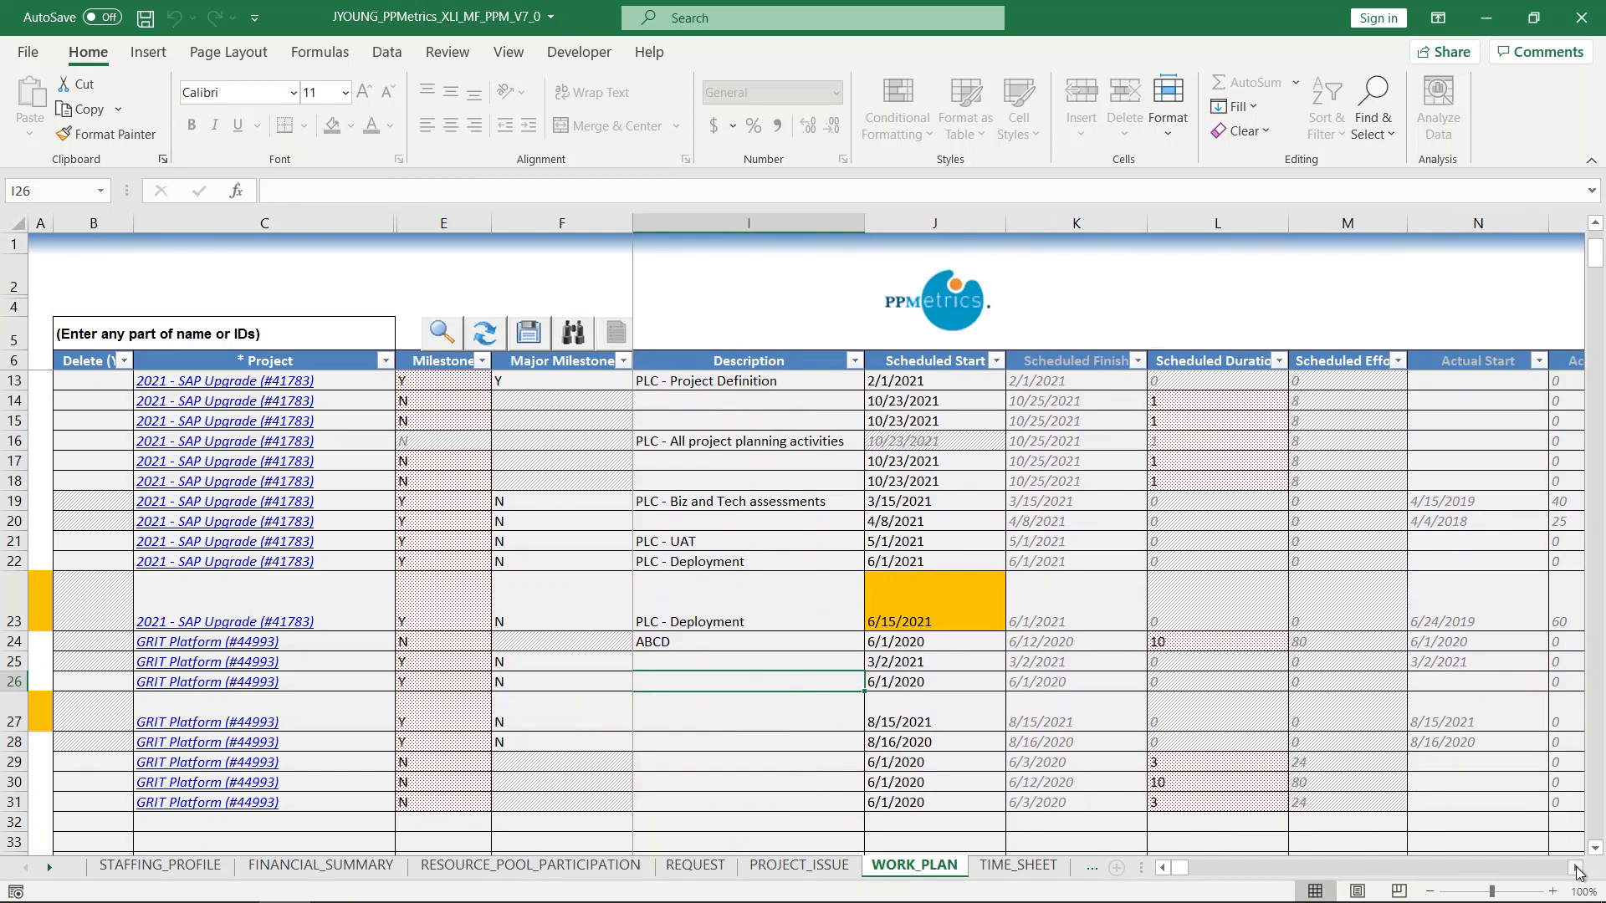
left_click(529, 334)
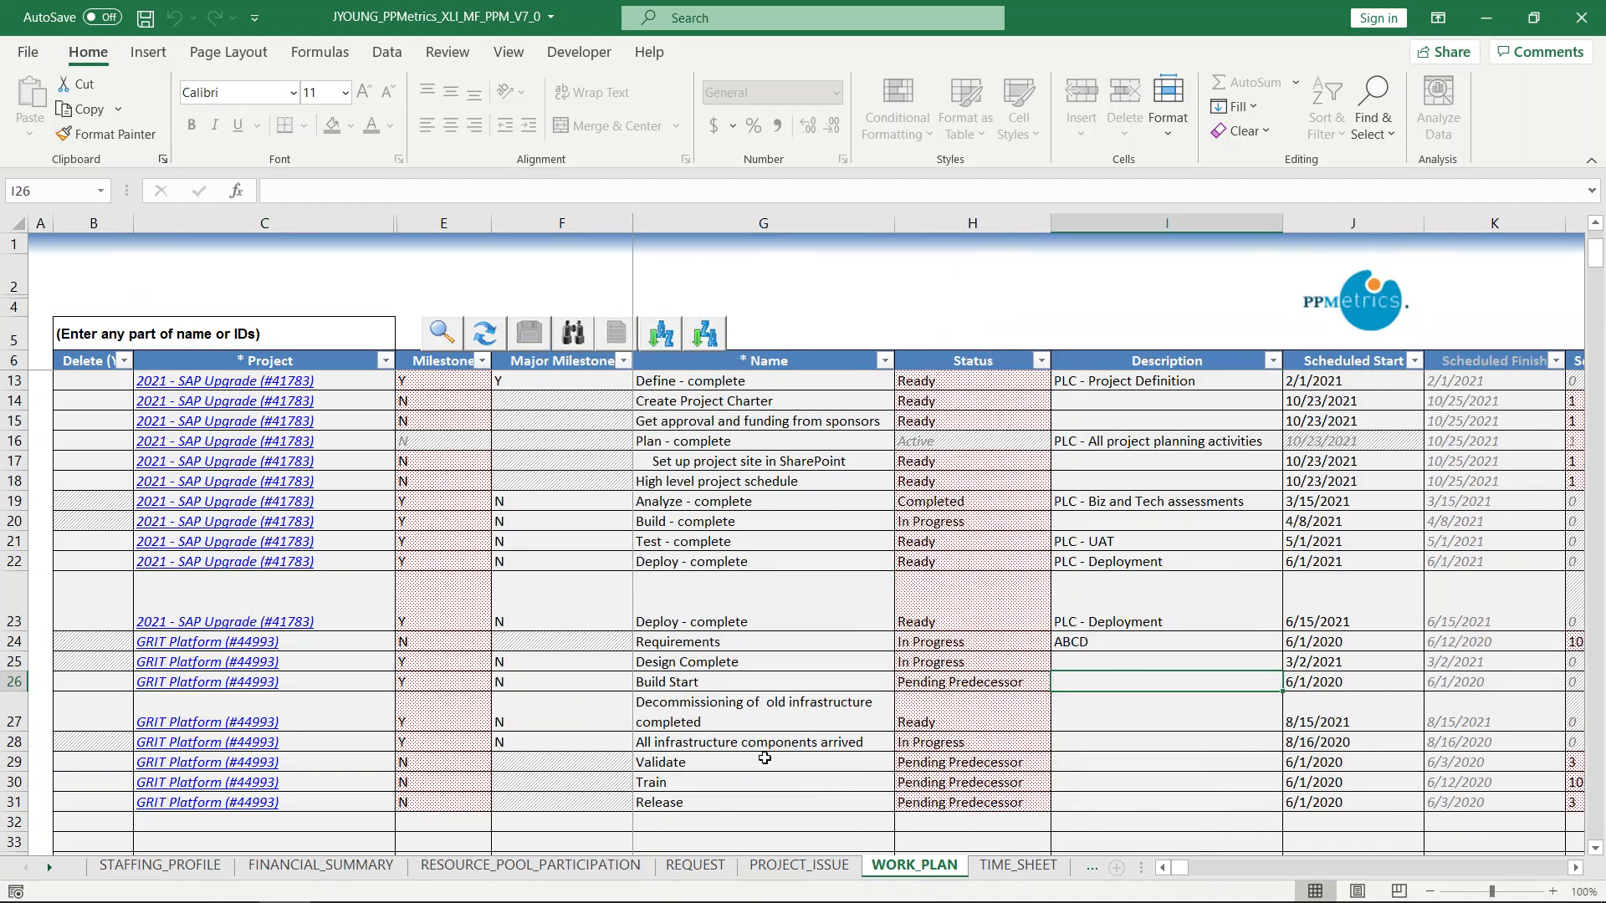
In the project issues, set the issue type of the 'Funding running out' issue to Staffing.
left_click(819, 869)
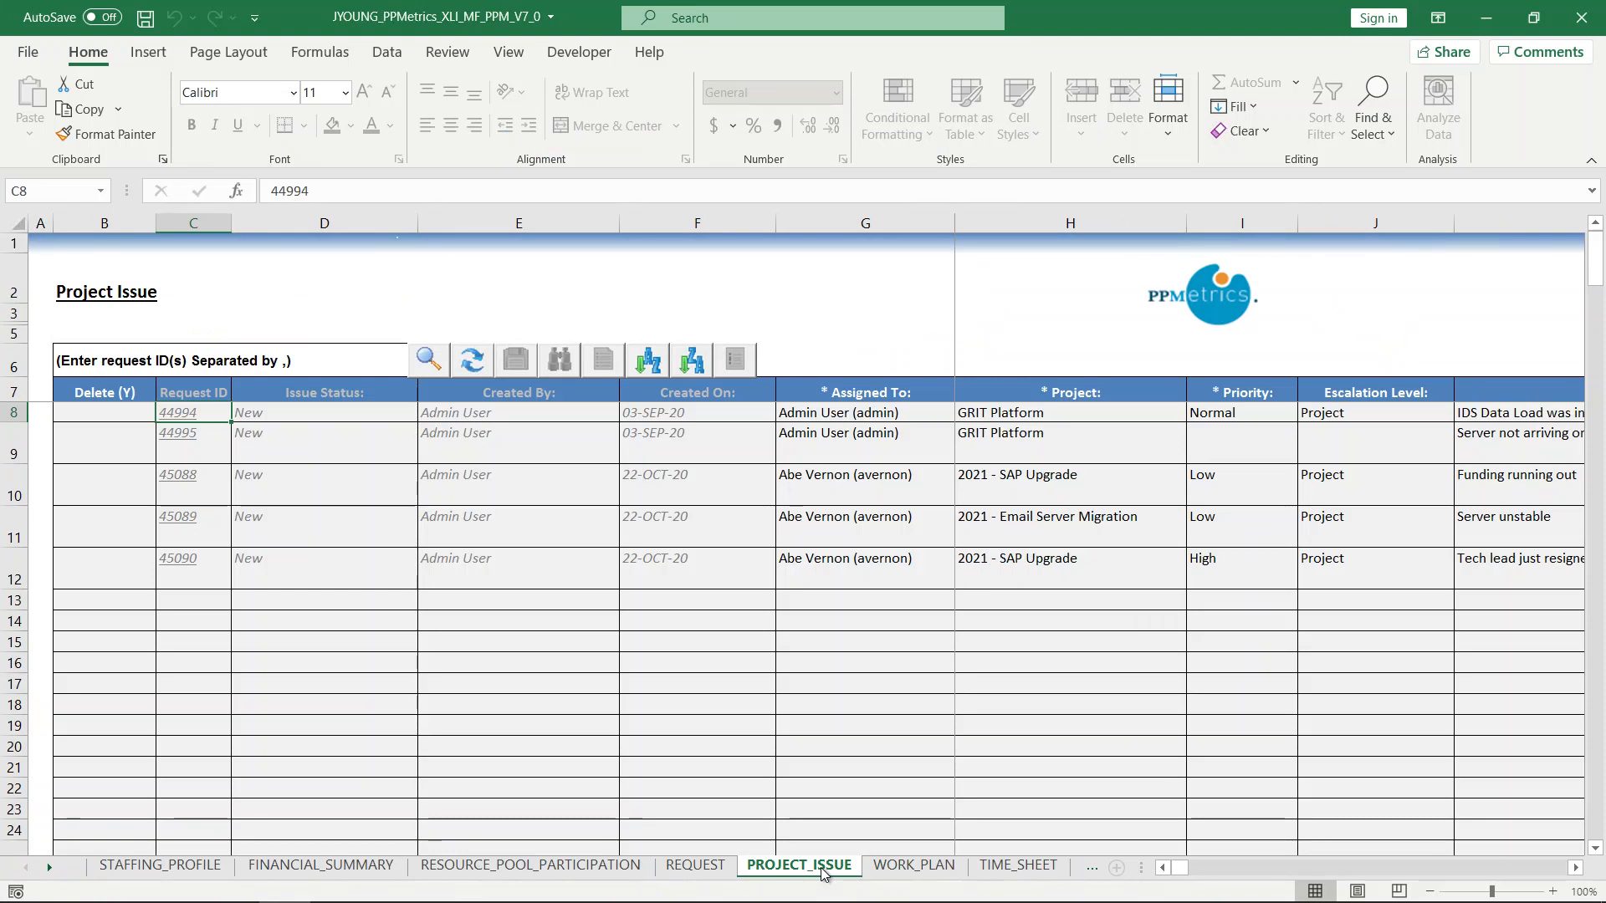
left_click(1575, 868)
left_click(1575, 868)
left_click(1575, 868)
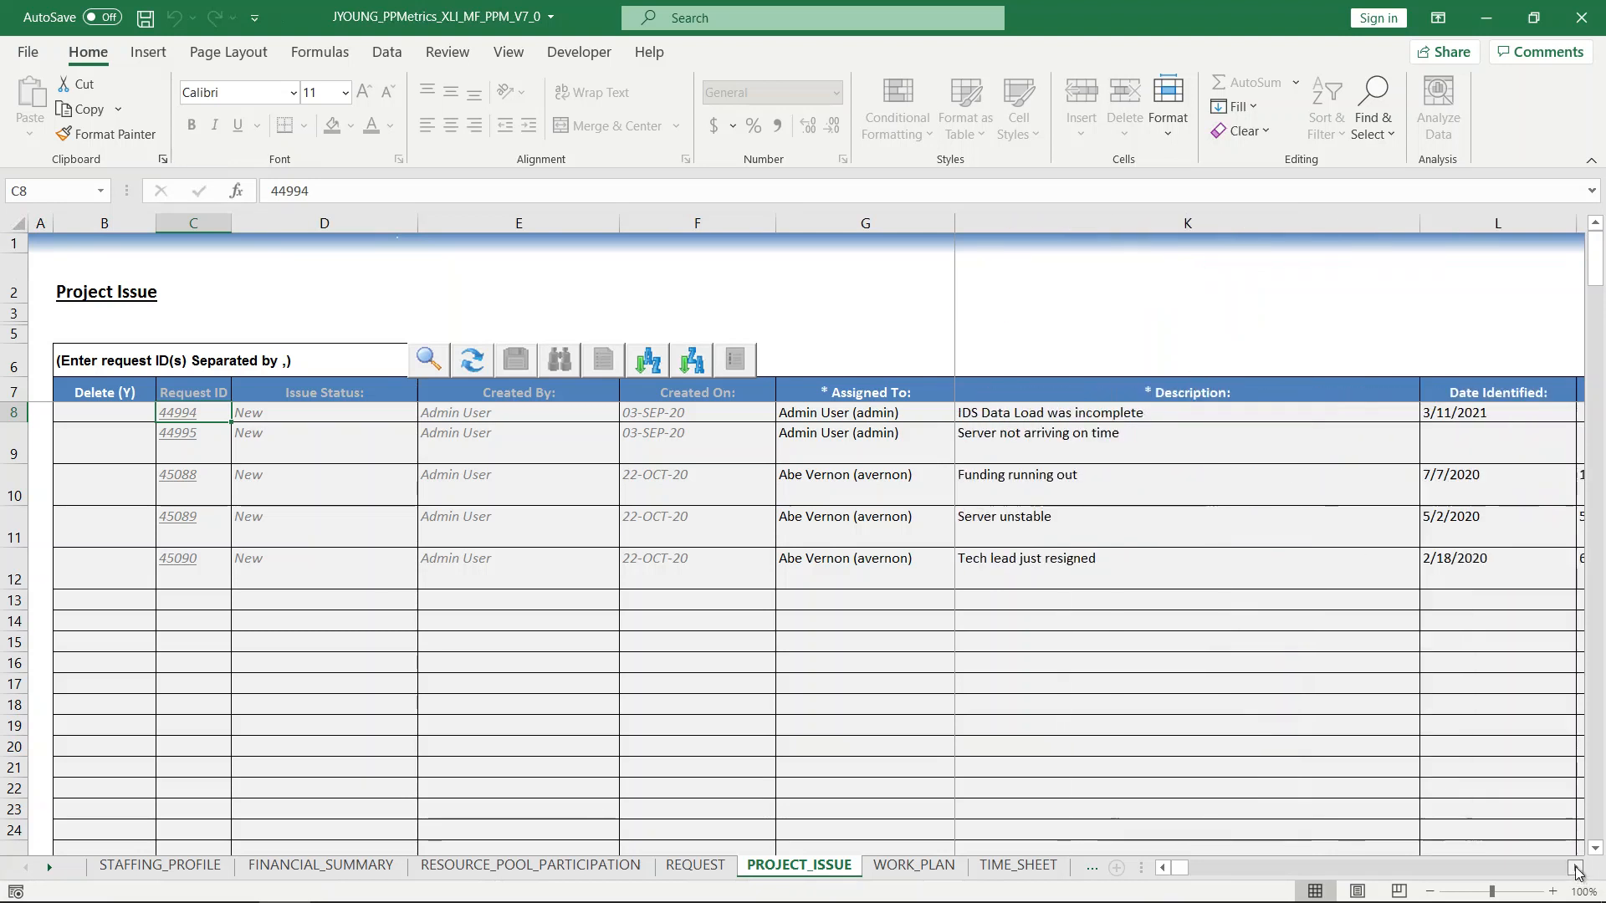
left_click(1575, 868)
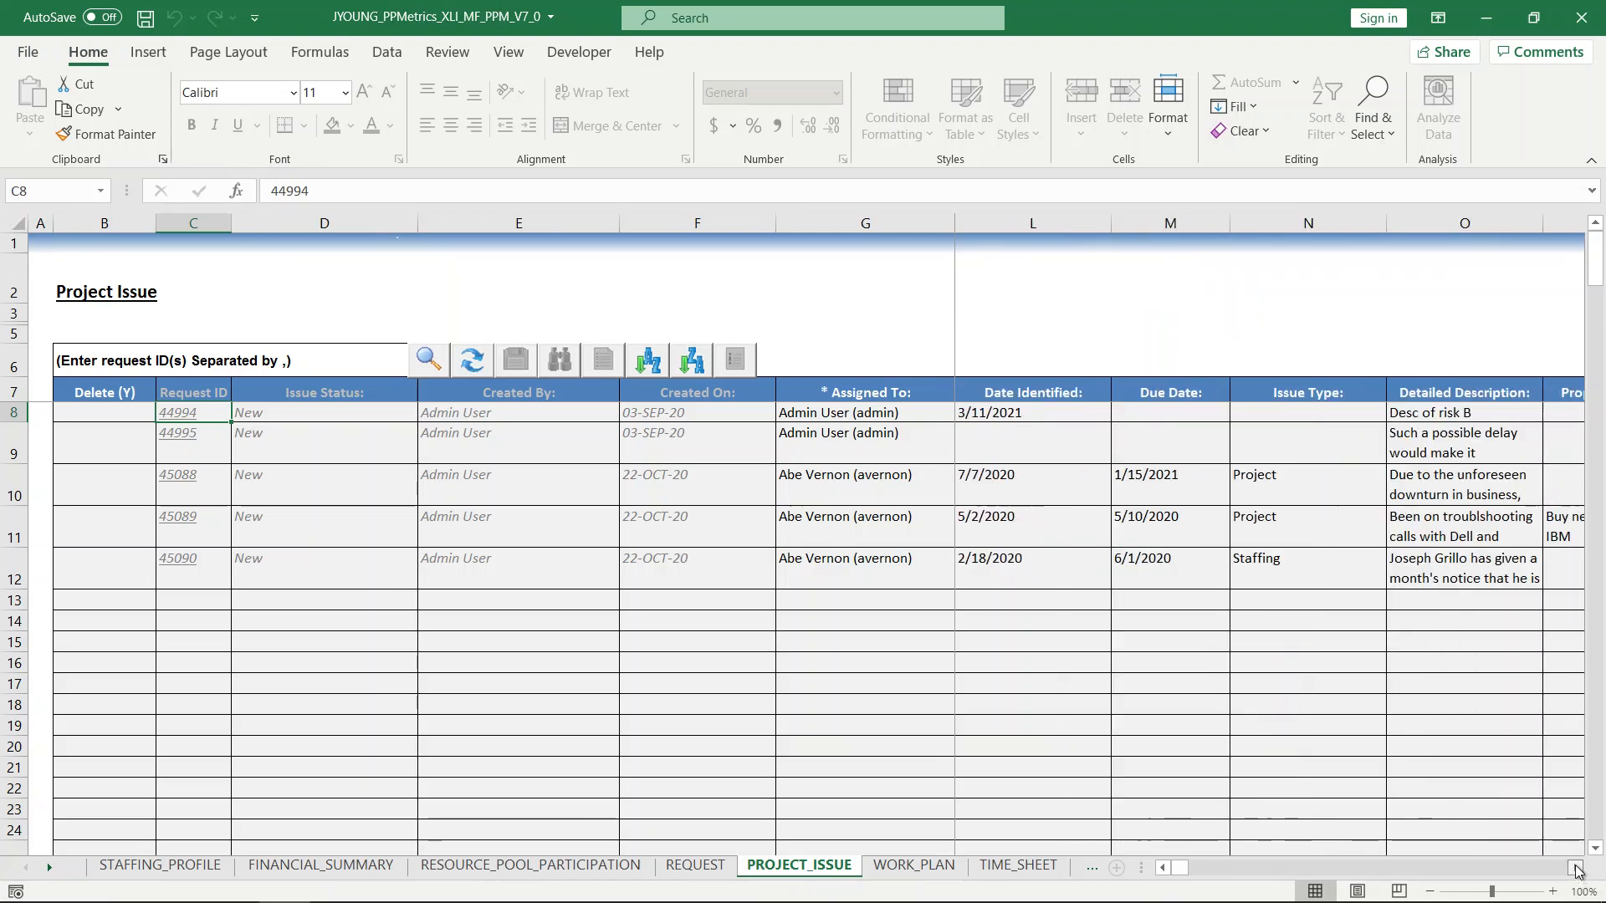
left_click(1575, 868)
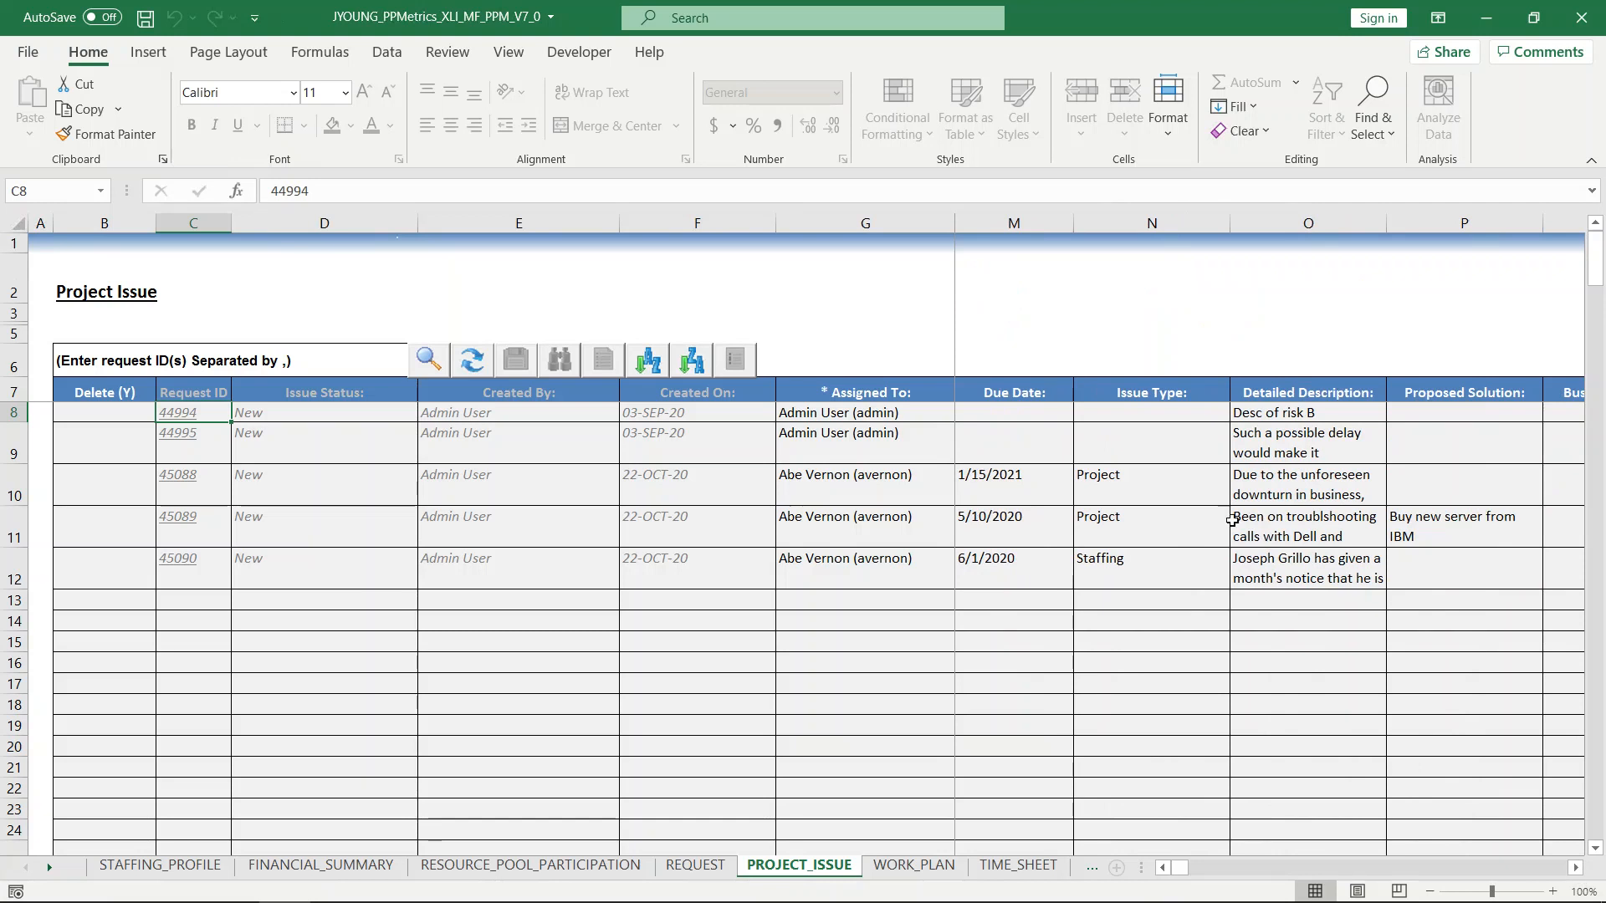
left_click(1184, 491)
left_click(1237, 496)
left_click(1112, 542)
Set the issue type of the 'Server unstable' issue to Technical.
left_click(1154, 525)
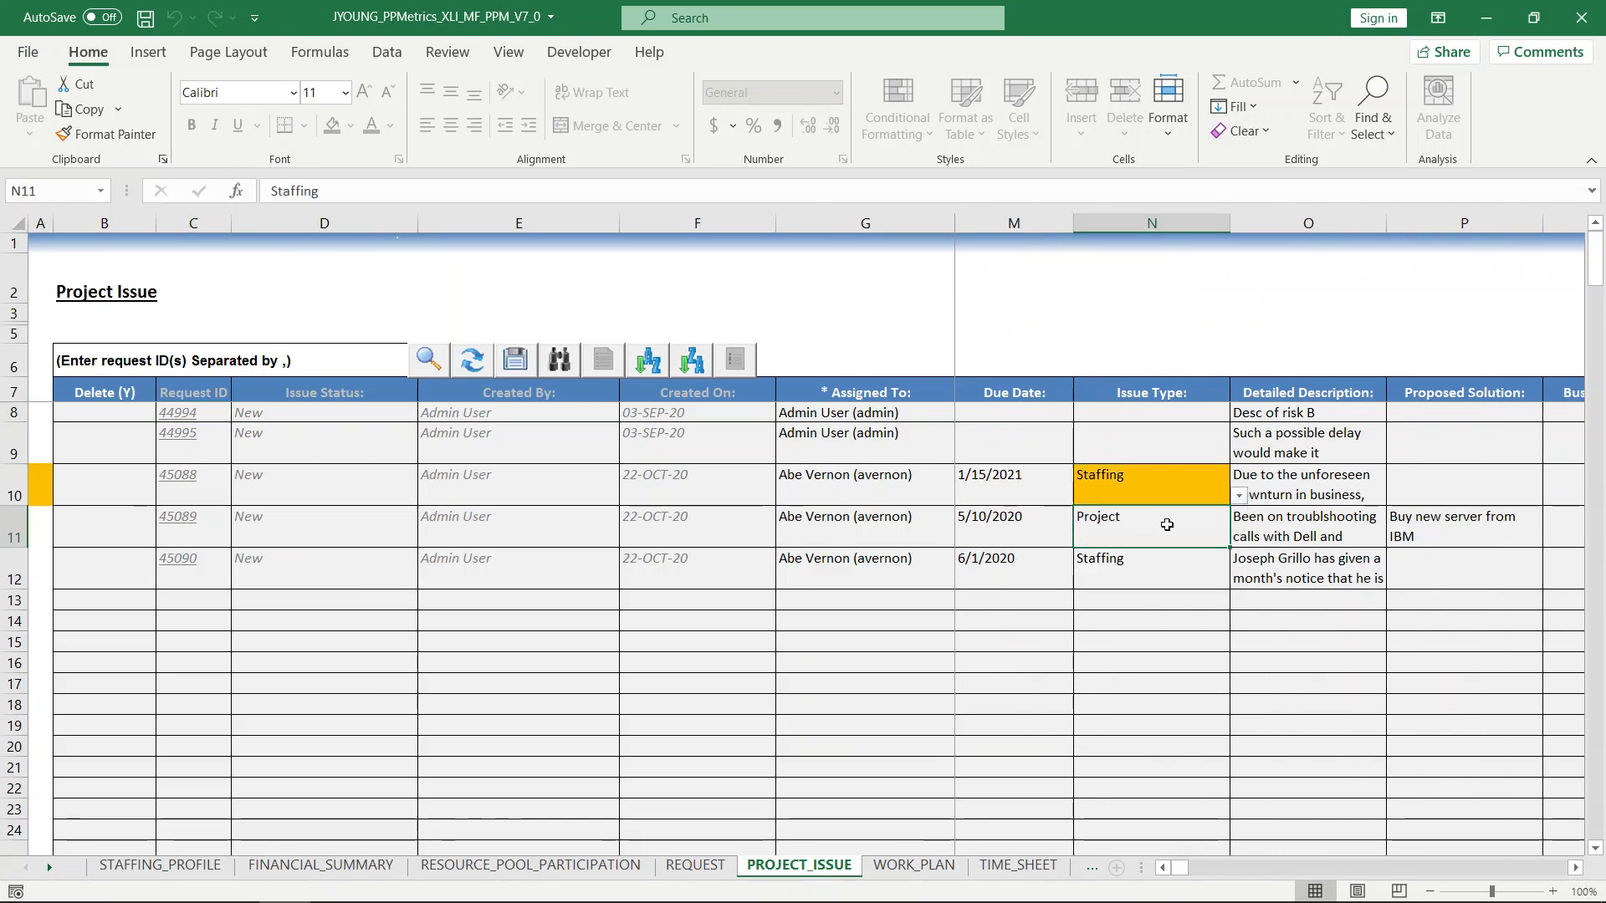
left_click(1237, 538)
left_click(1112, 612)
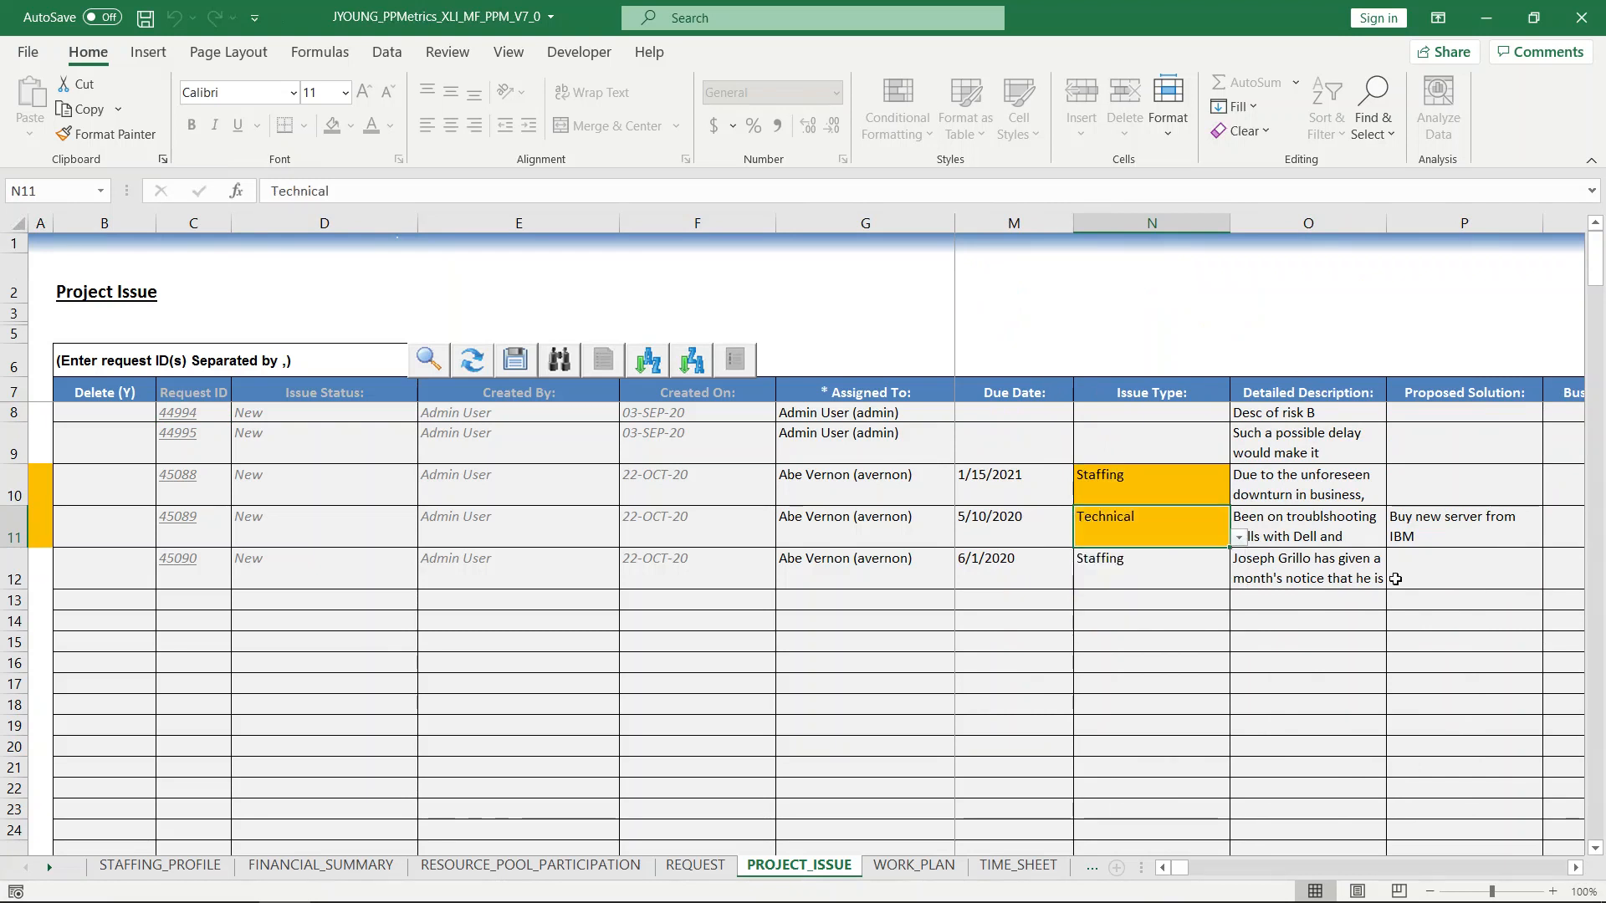
Change the 'Server unstable' issue's proposed solution to 'Buy new server from HP'.
left_click(1451, 535)
left_click(457, 191)
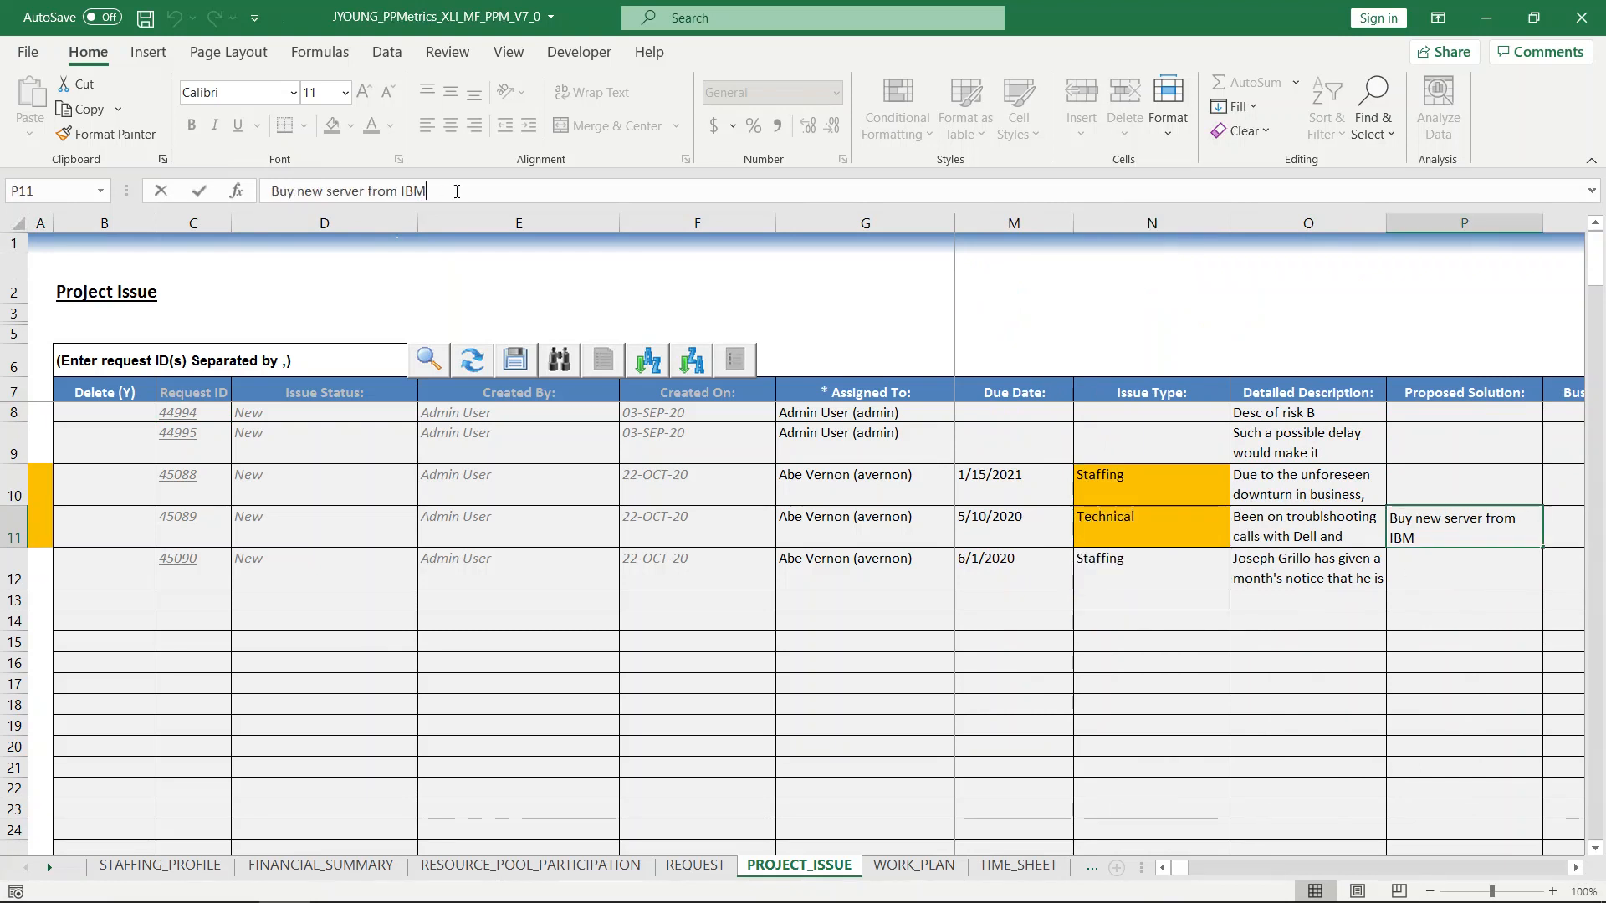
key("BackSpace")
key("BackSpace")
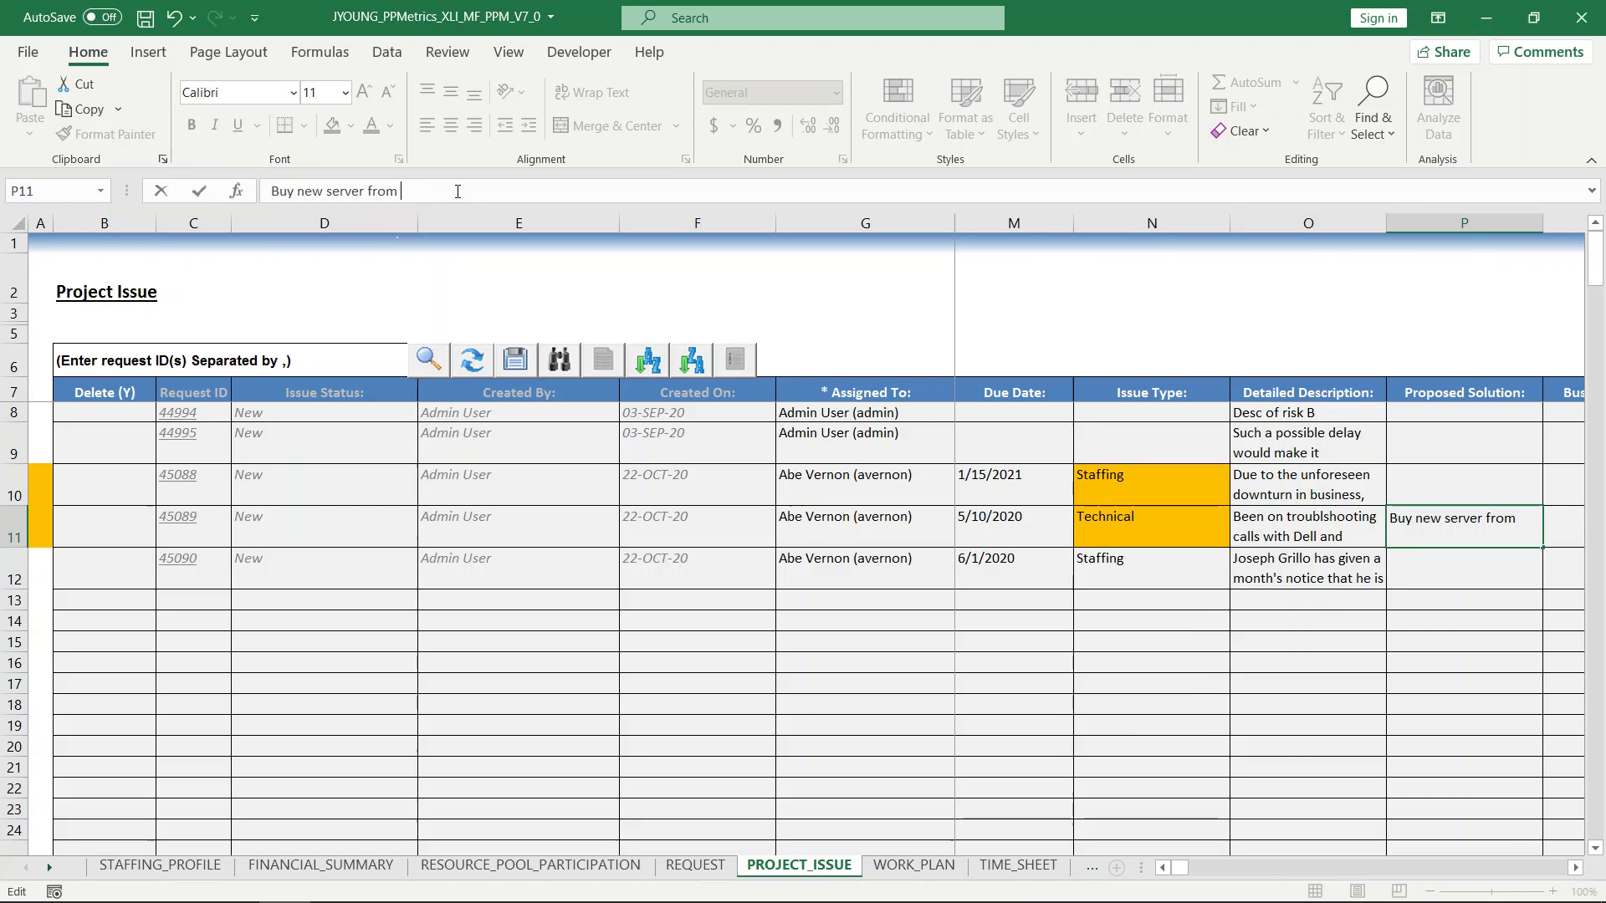
type("HP")
left_click(1444, 575)
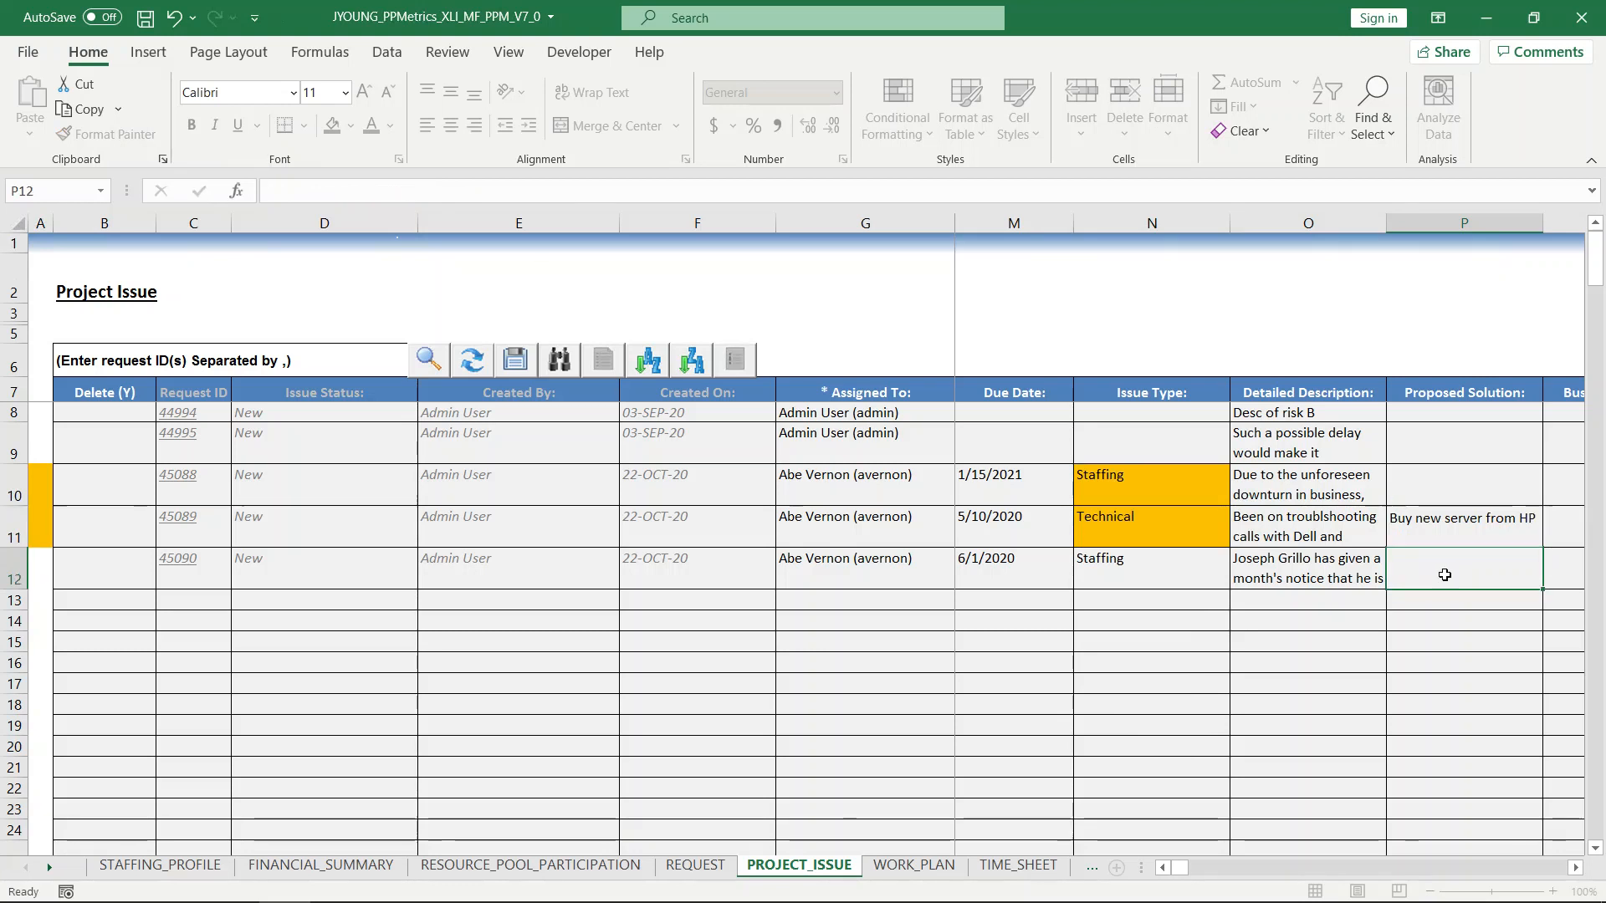
Enter 'Start new hire process' as the 'Tech lead just resigned' issue's proposed solution and save the issue updates.
left_click(479, 192)
type("St")
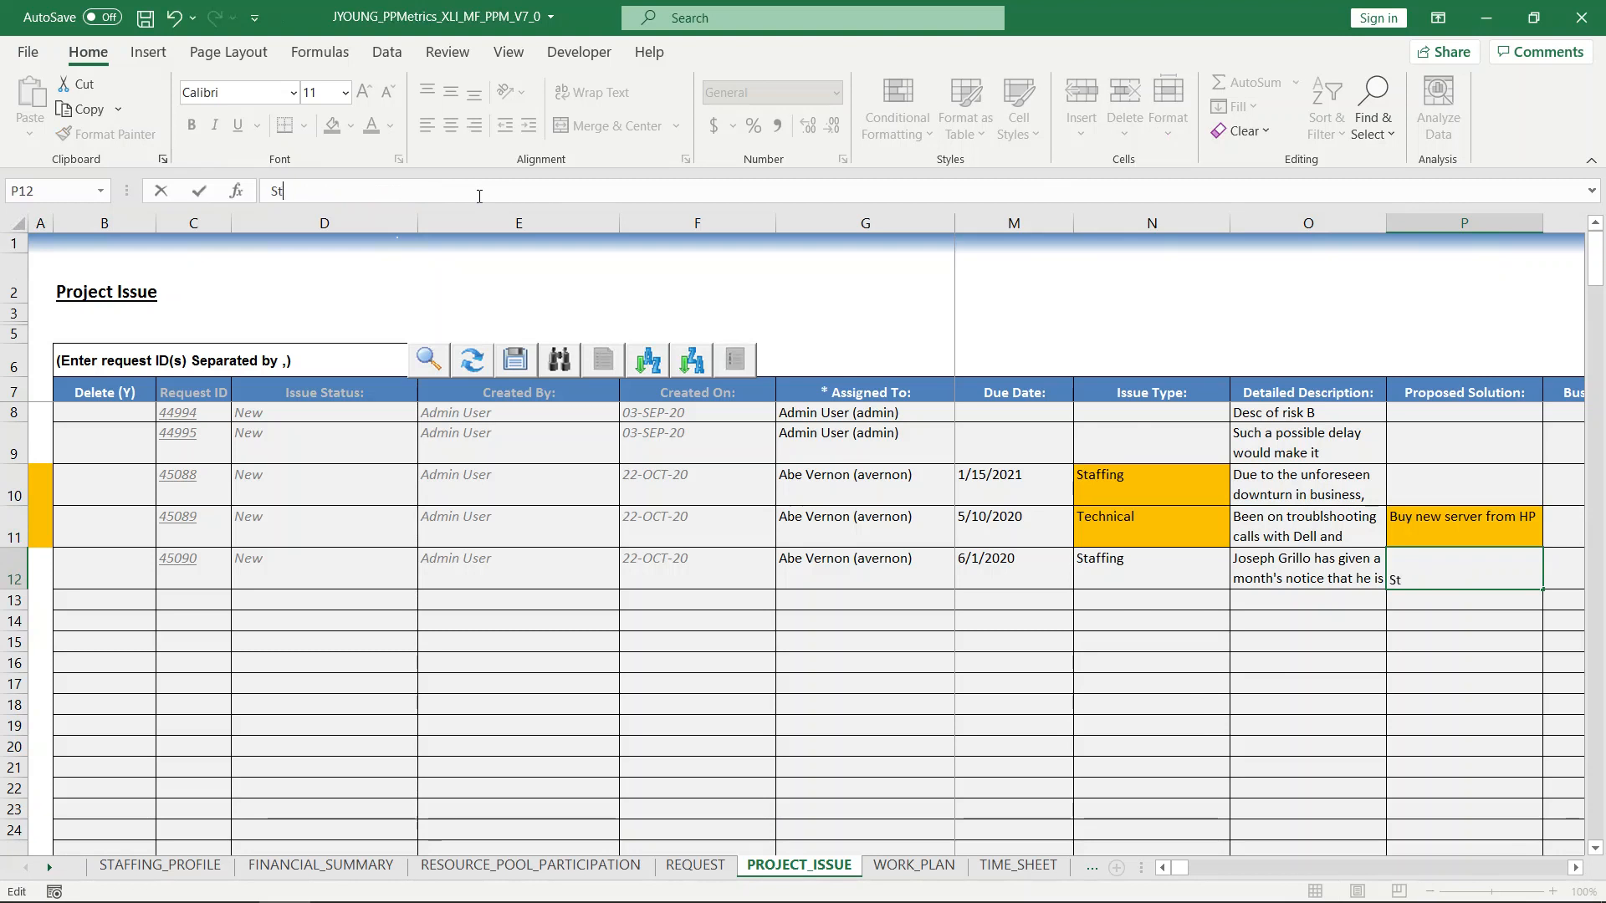
type("art mew")
key("BackSpace")
key("BackSpace")
key("BackSpace")
type("new hire")
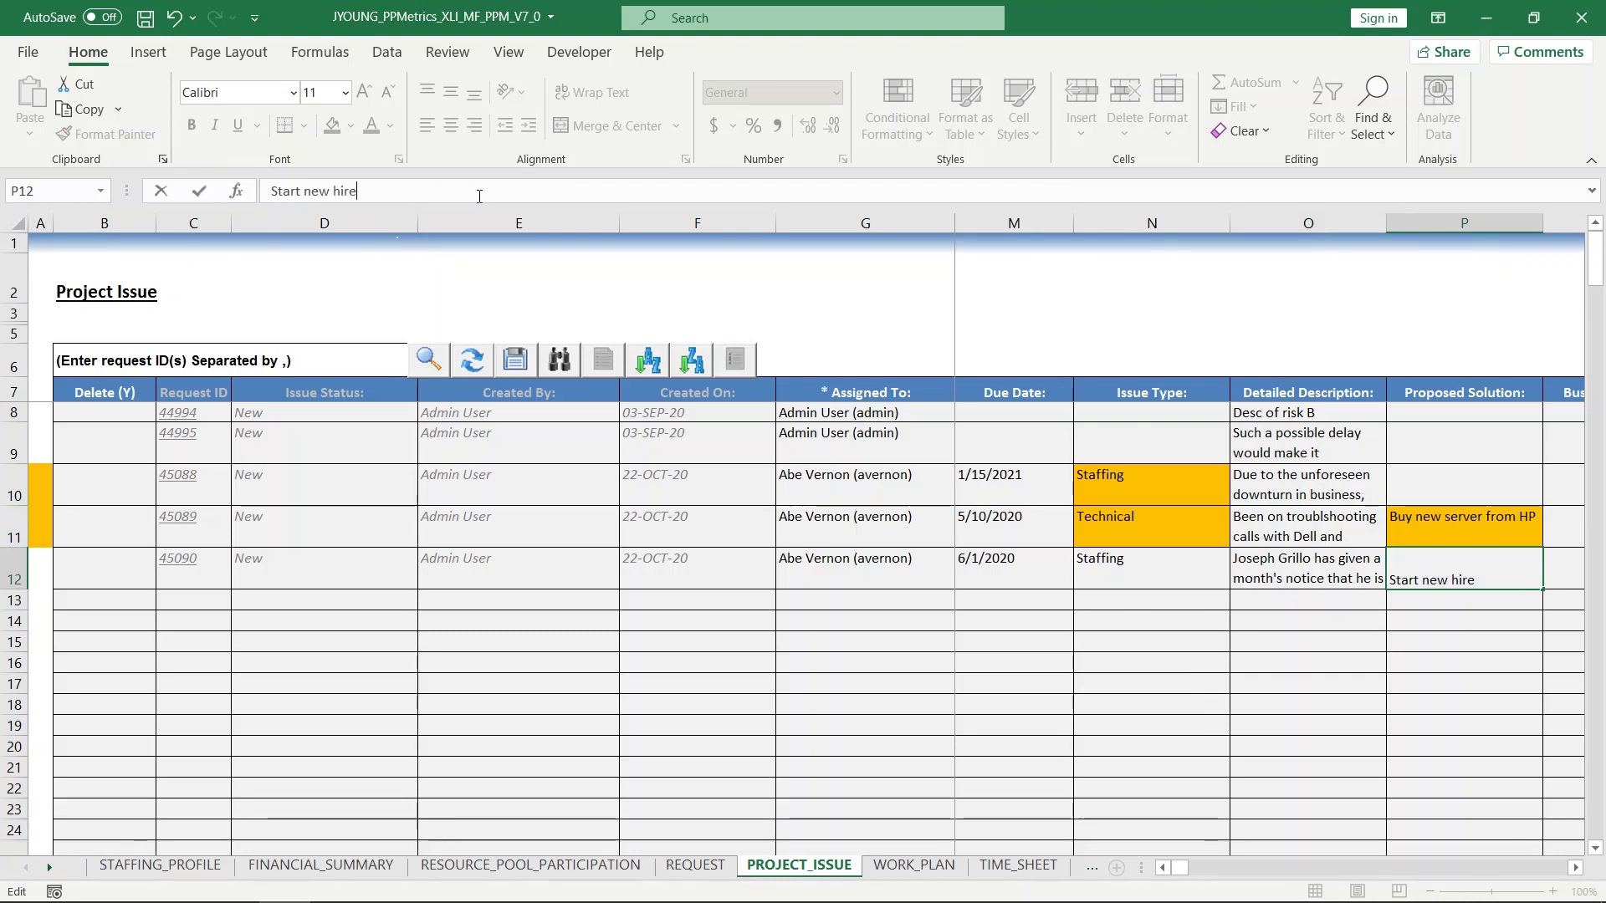
type(" pricess")
left_click(1285, 639)
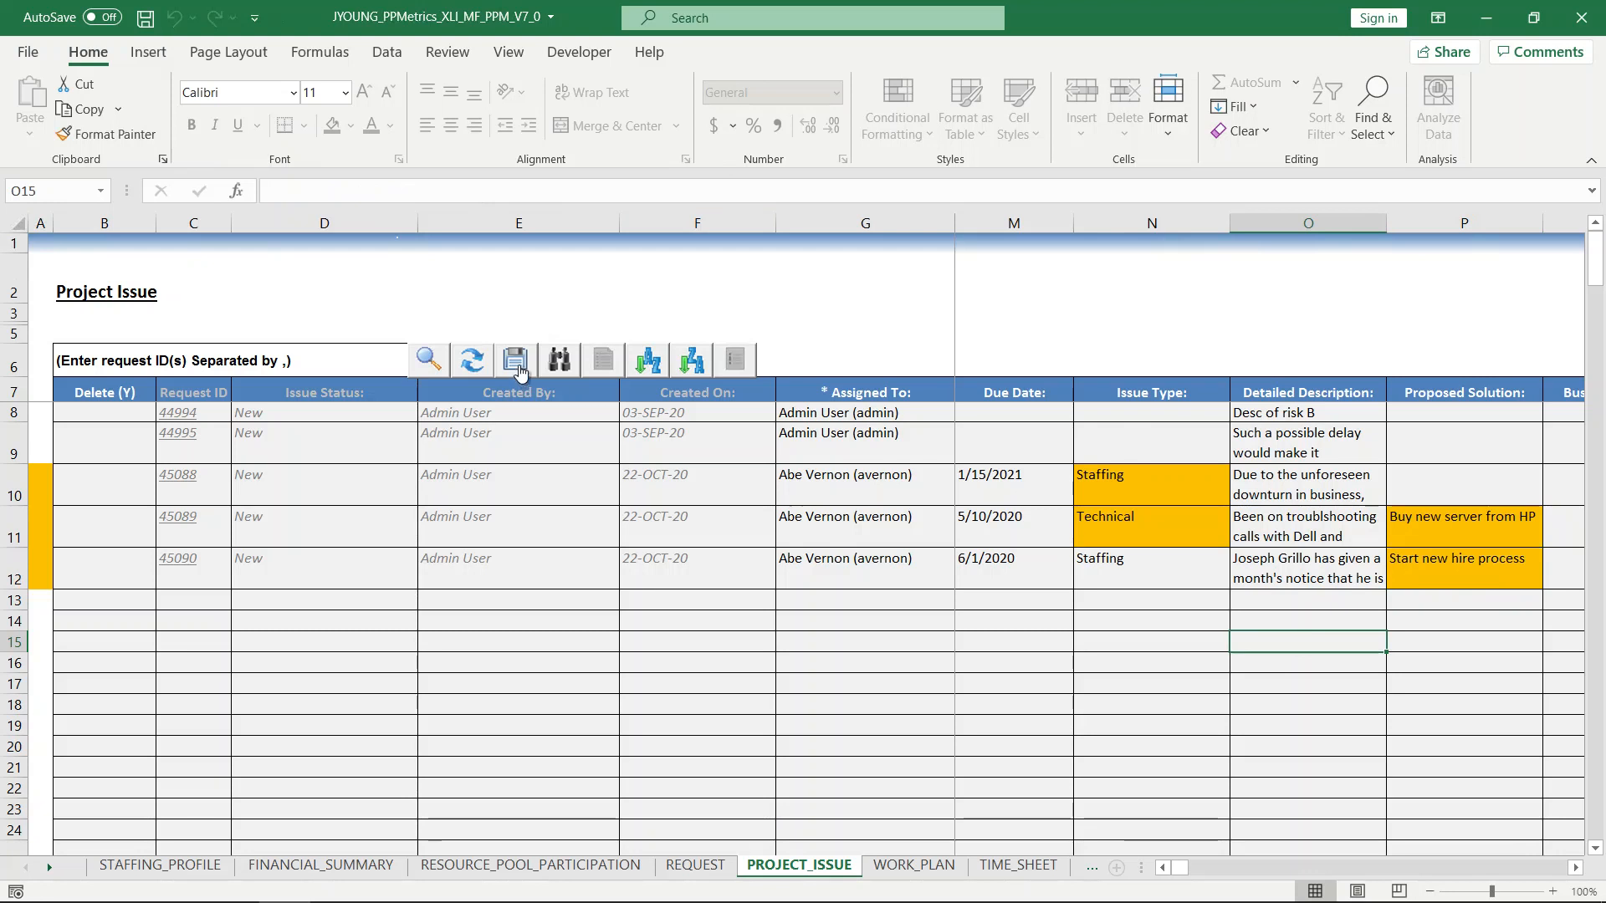
left_click(515, 359)
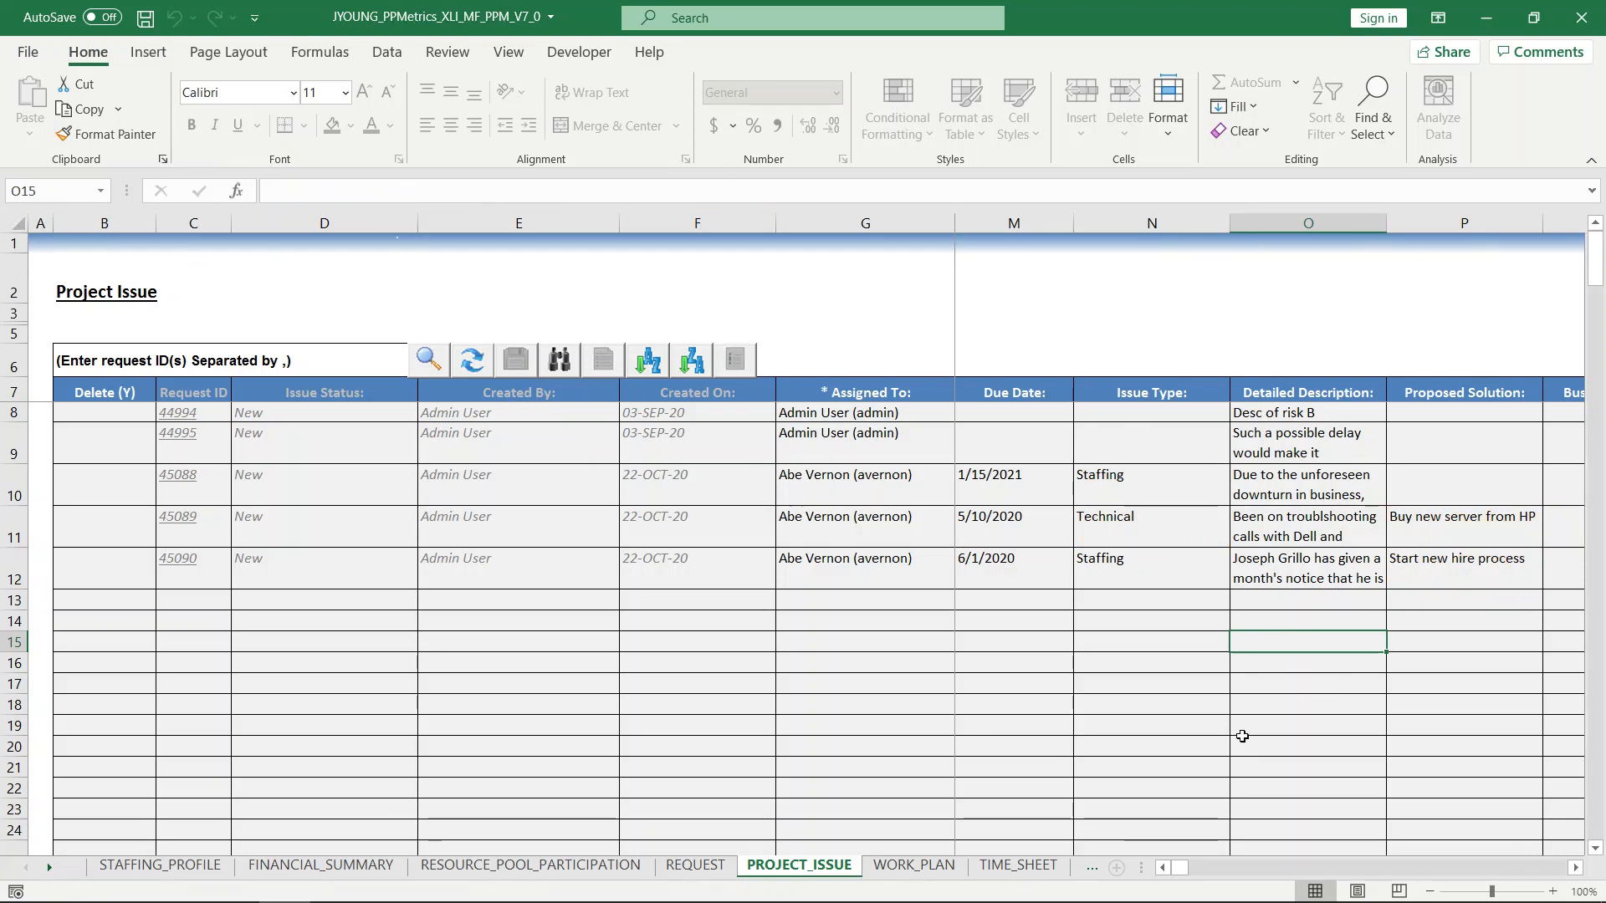
Open the time sheet search and set its project filter to '2021 - Email Server Migration' and '2021 - SAP Upgrade'.
left_click(1018, 865)
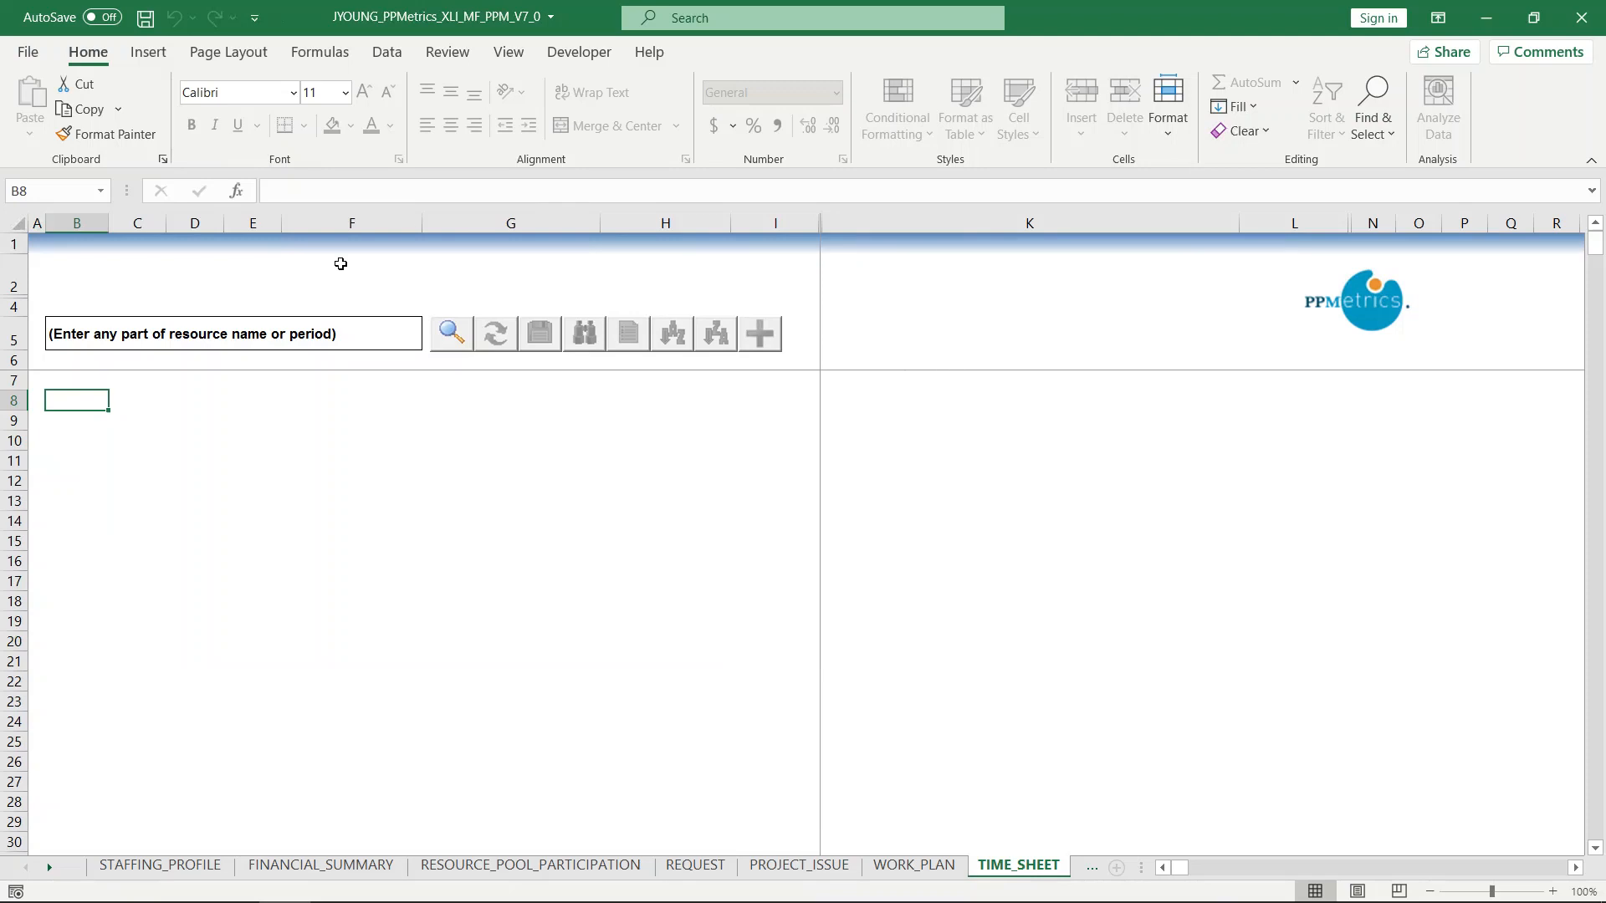
left_click(449, 333)
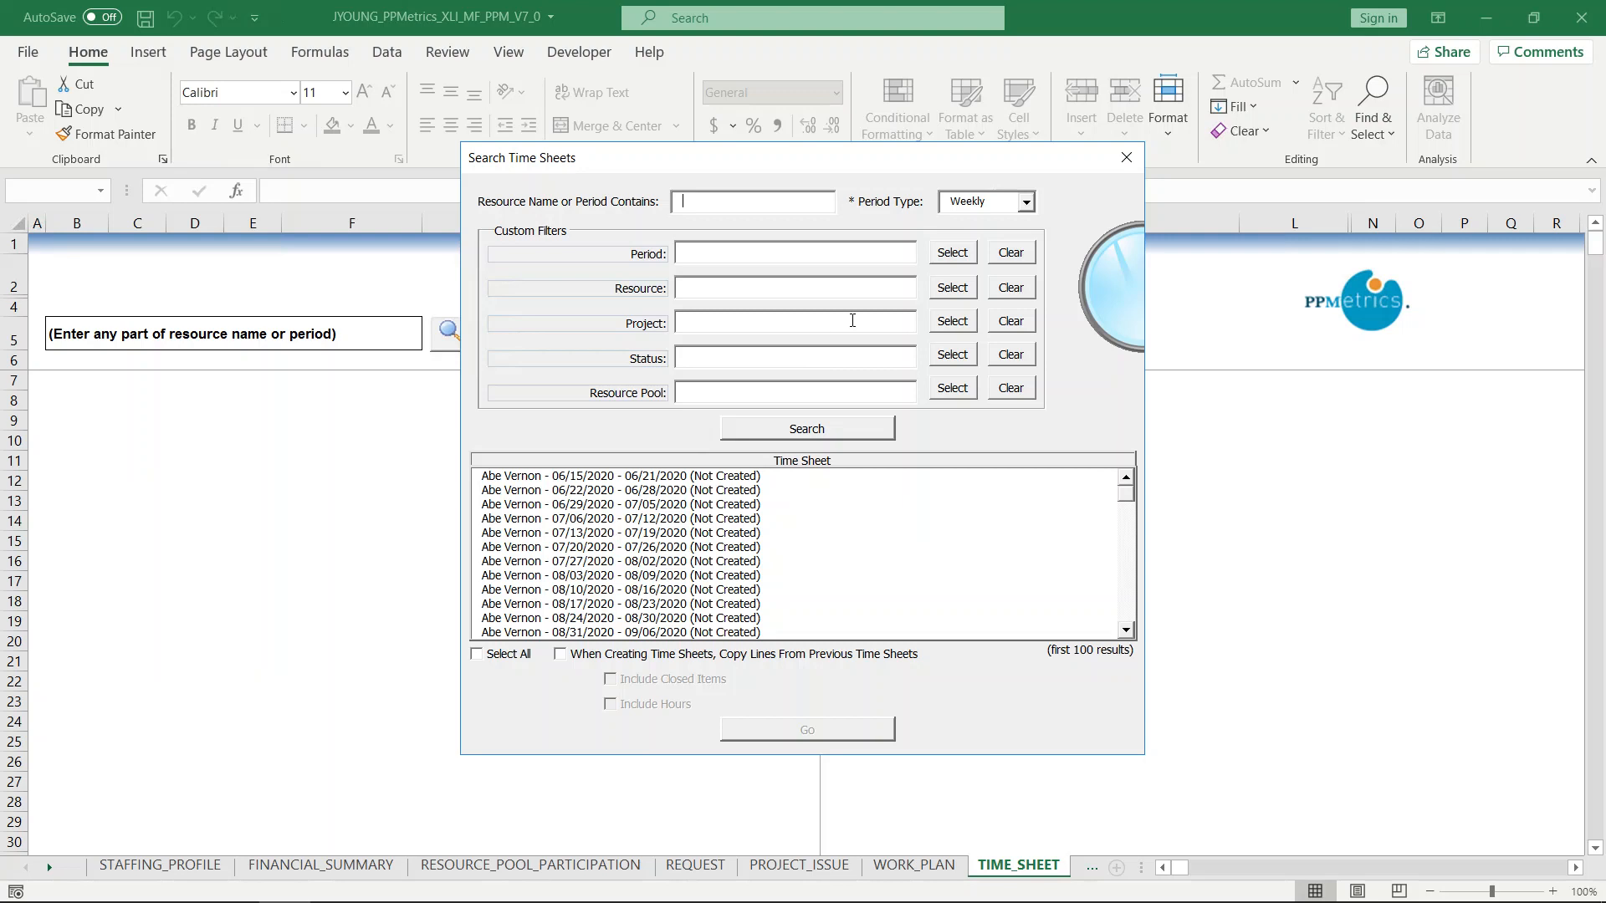
left_click(968, 324)
type("2021")
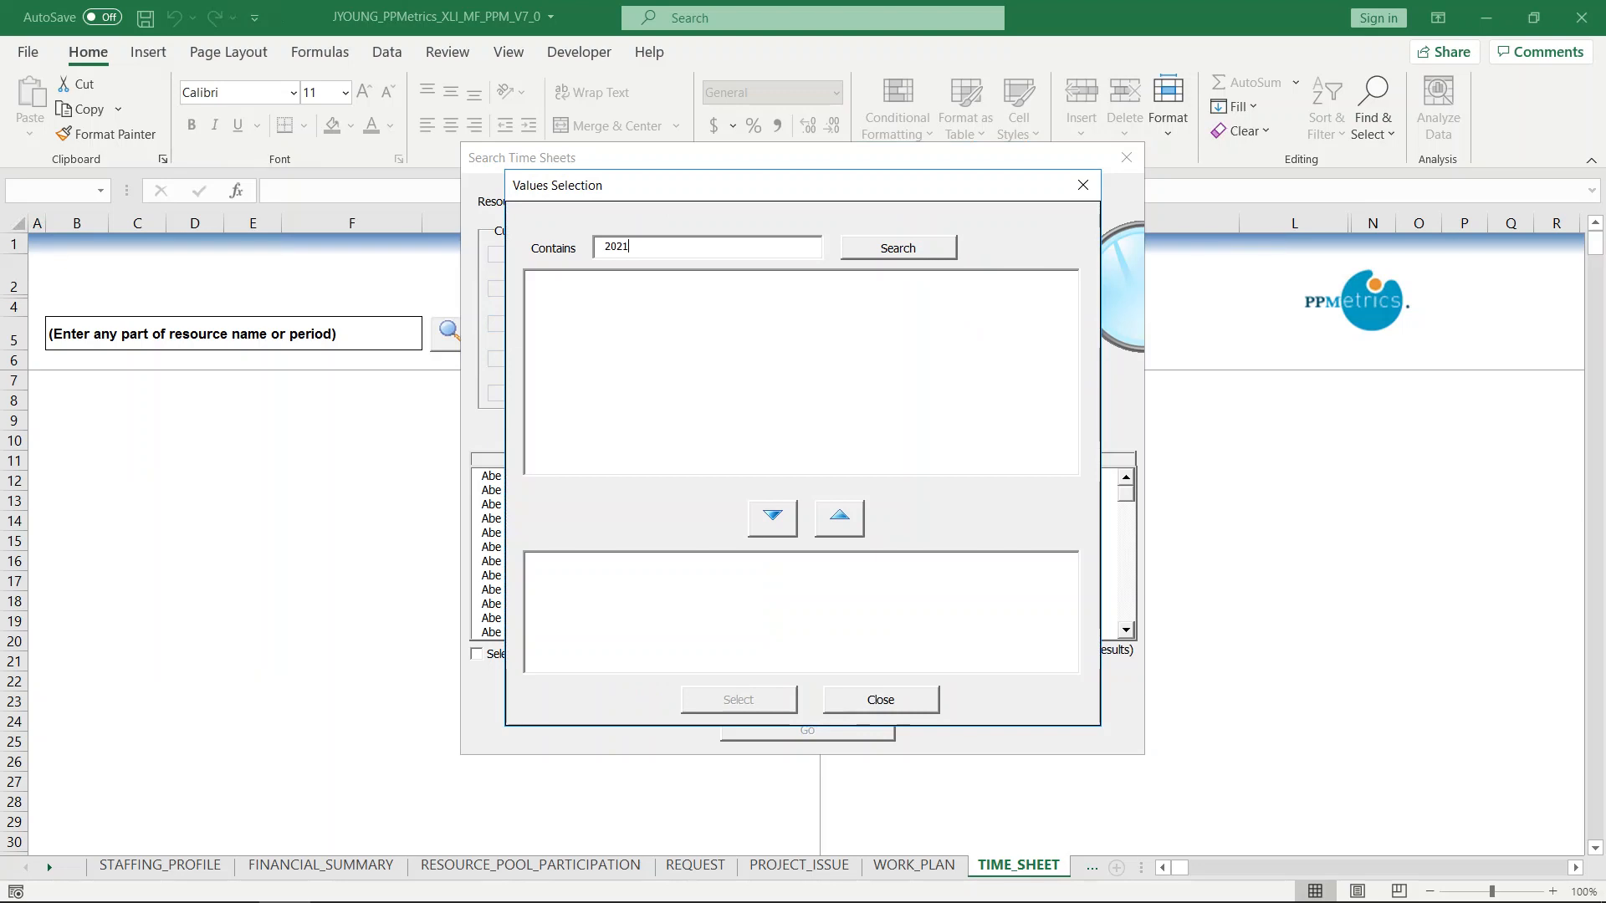
left_click(898, 248)
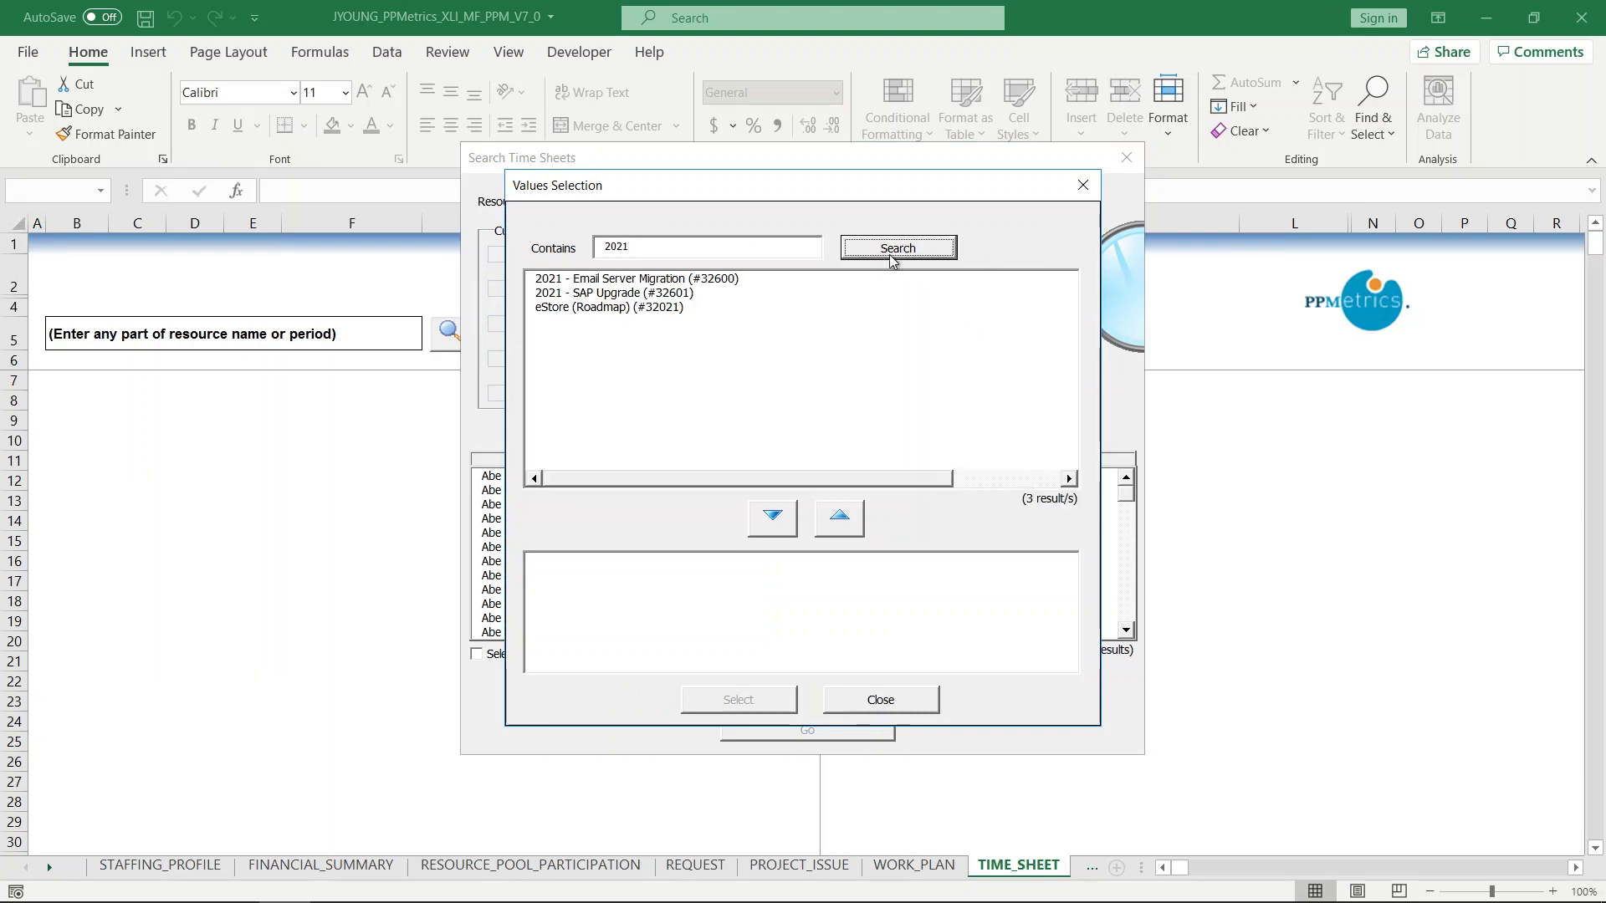
left_click(629, 281)
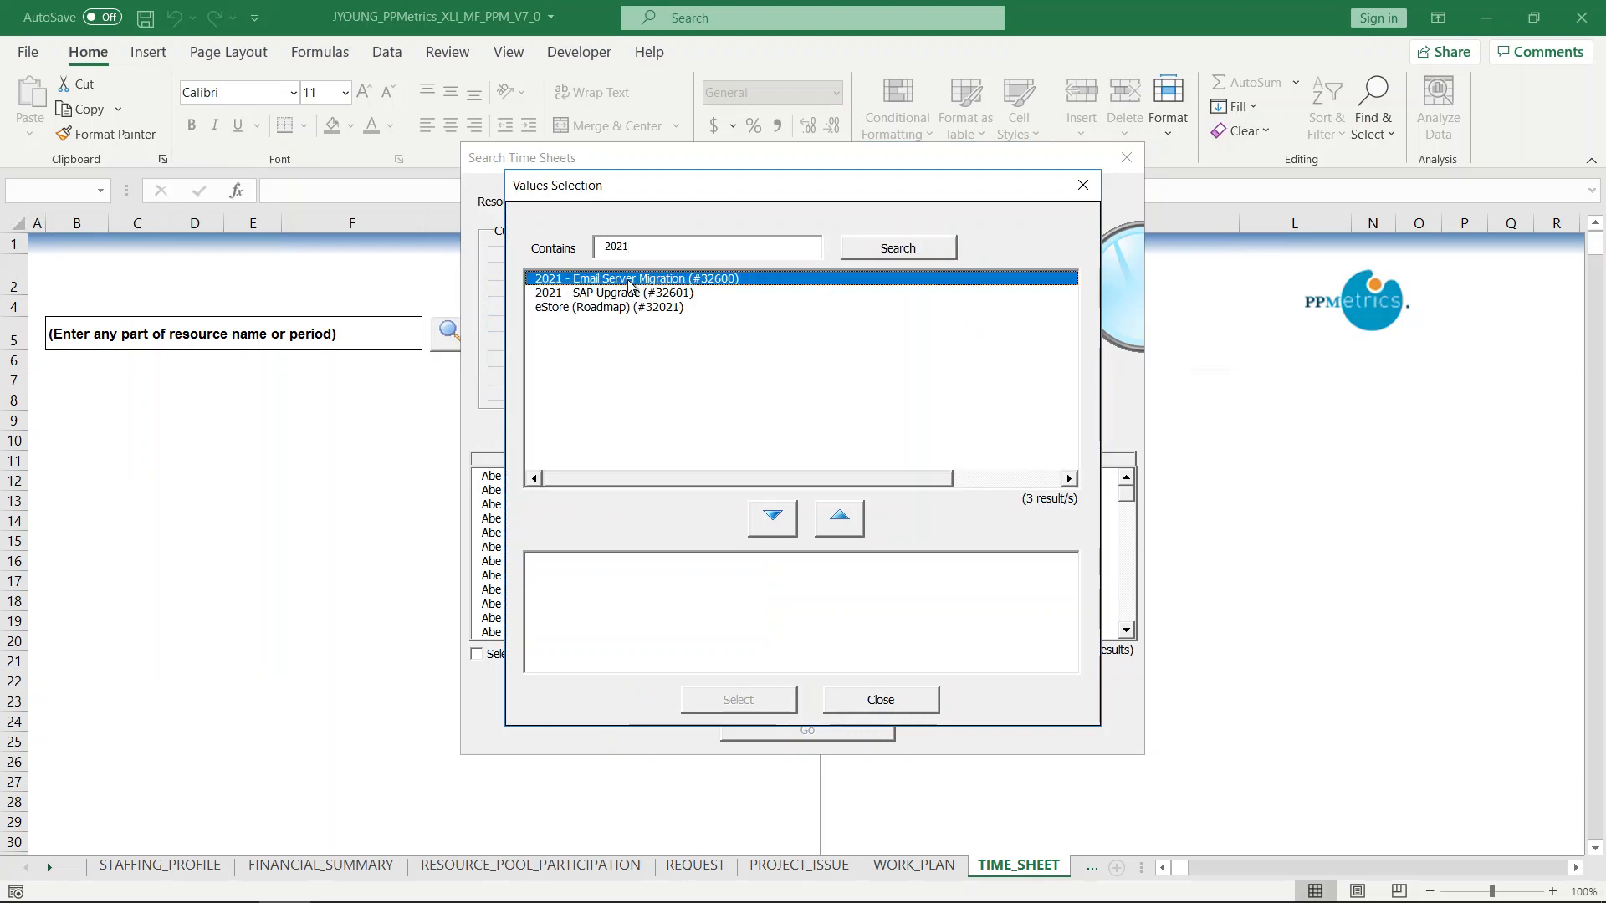
left_click(633, 293, "ctrl")
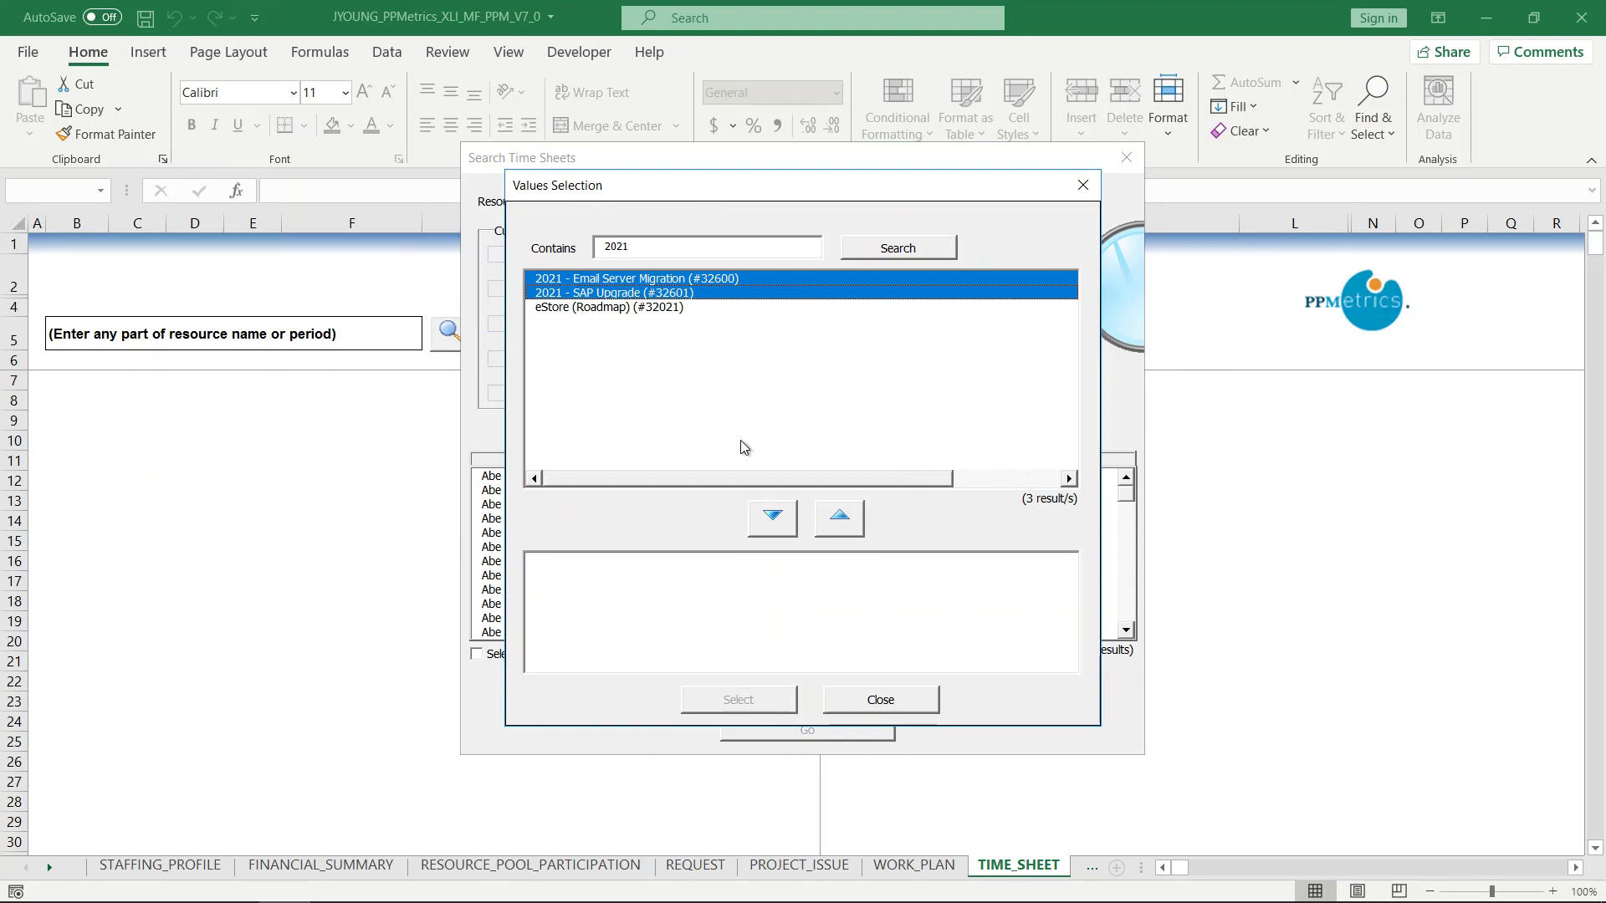
left_click(783, 519)
left_click(770, 703)
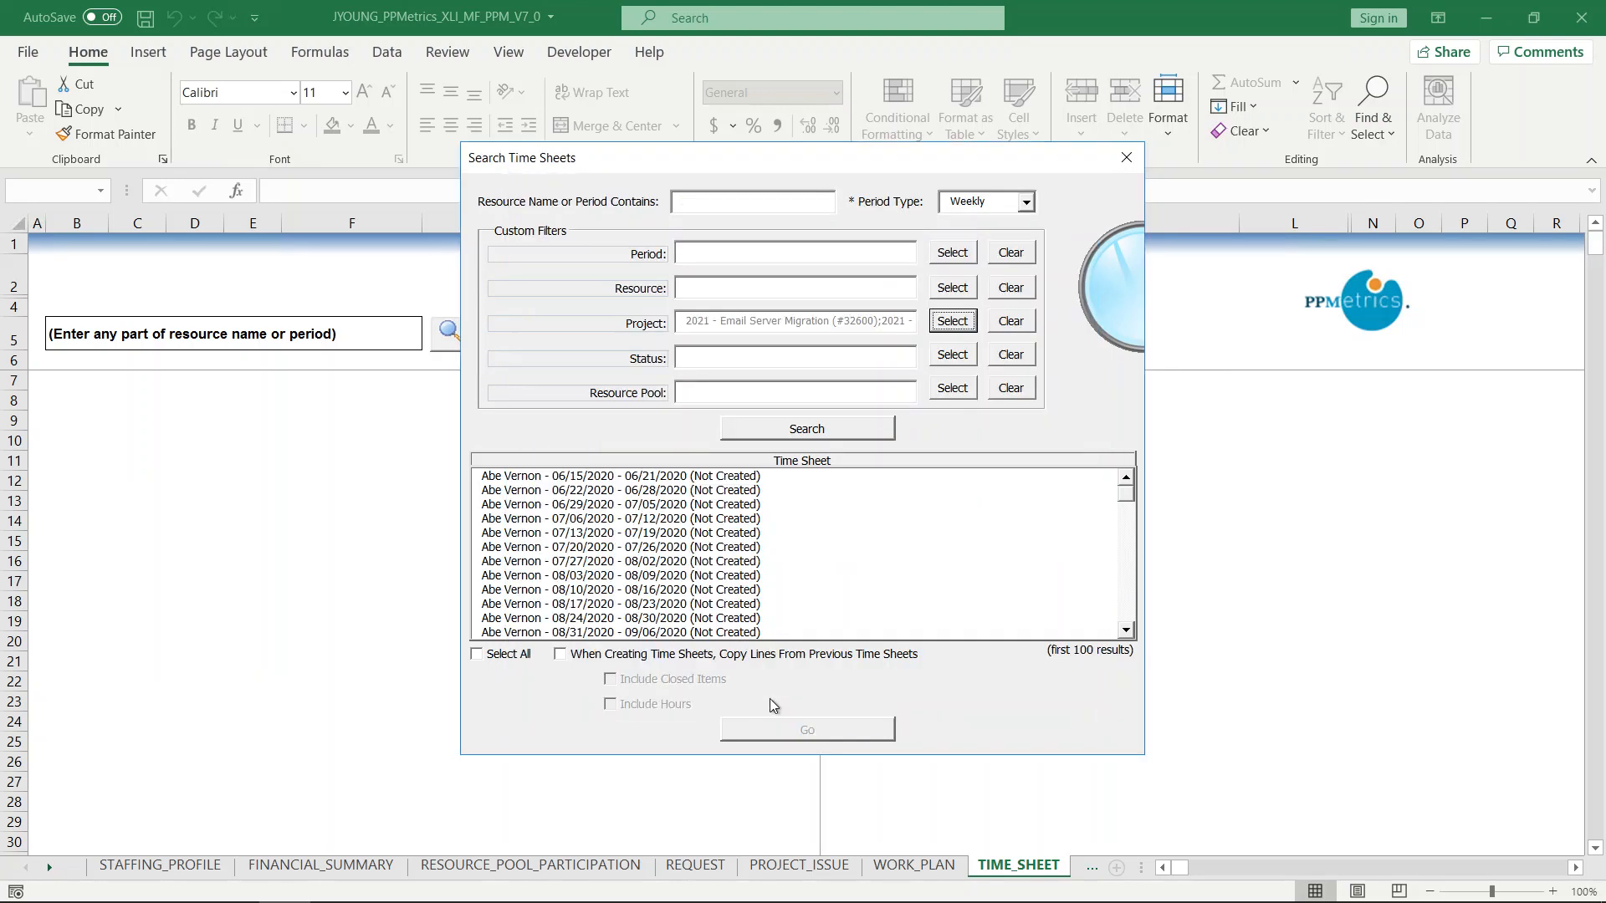
Search time sheets with that project filter, select all results and load them into the sheet.
left_click(813, 430)
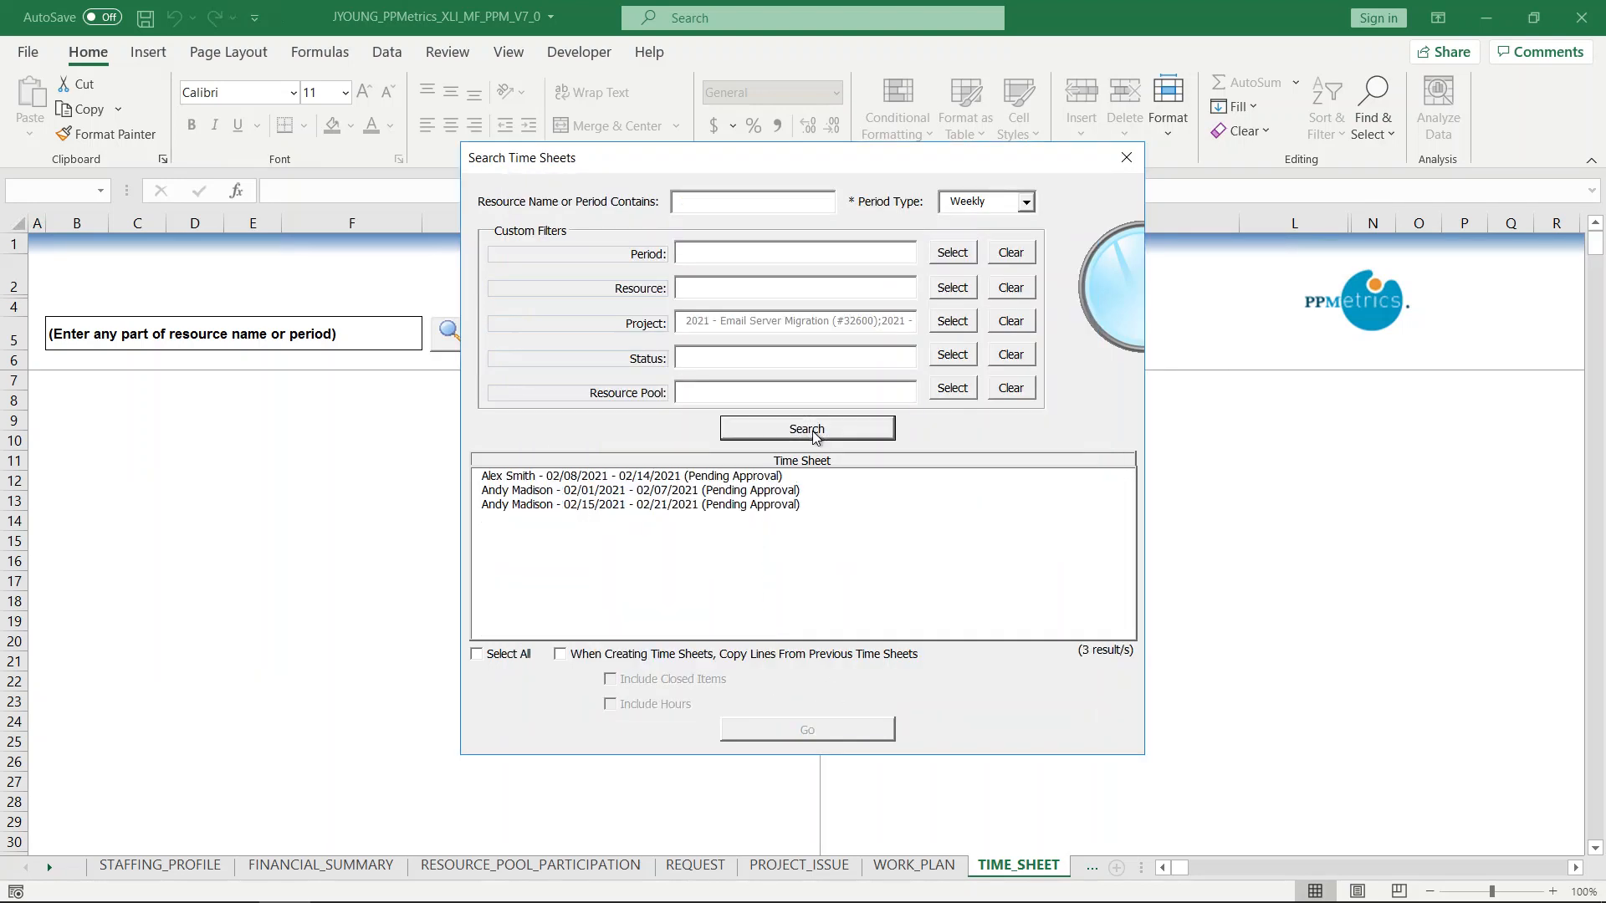
left_click(516, 654)
left_click(757, 733)
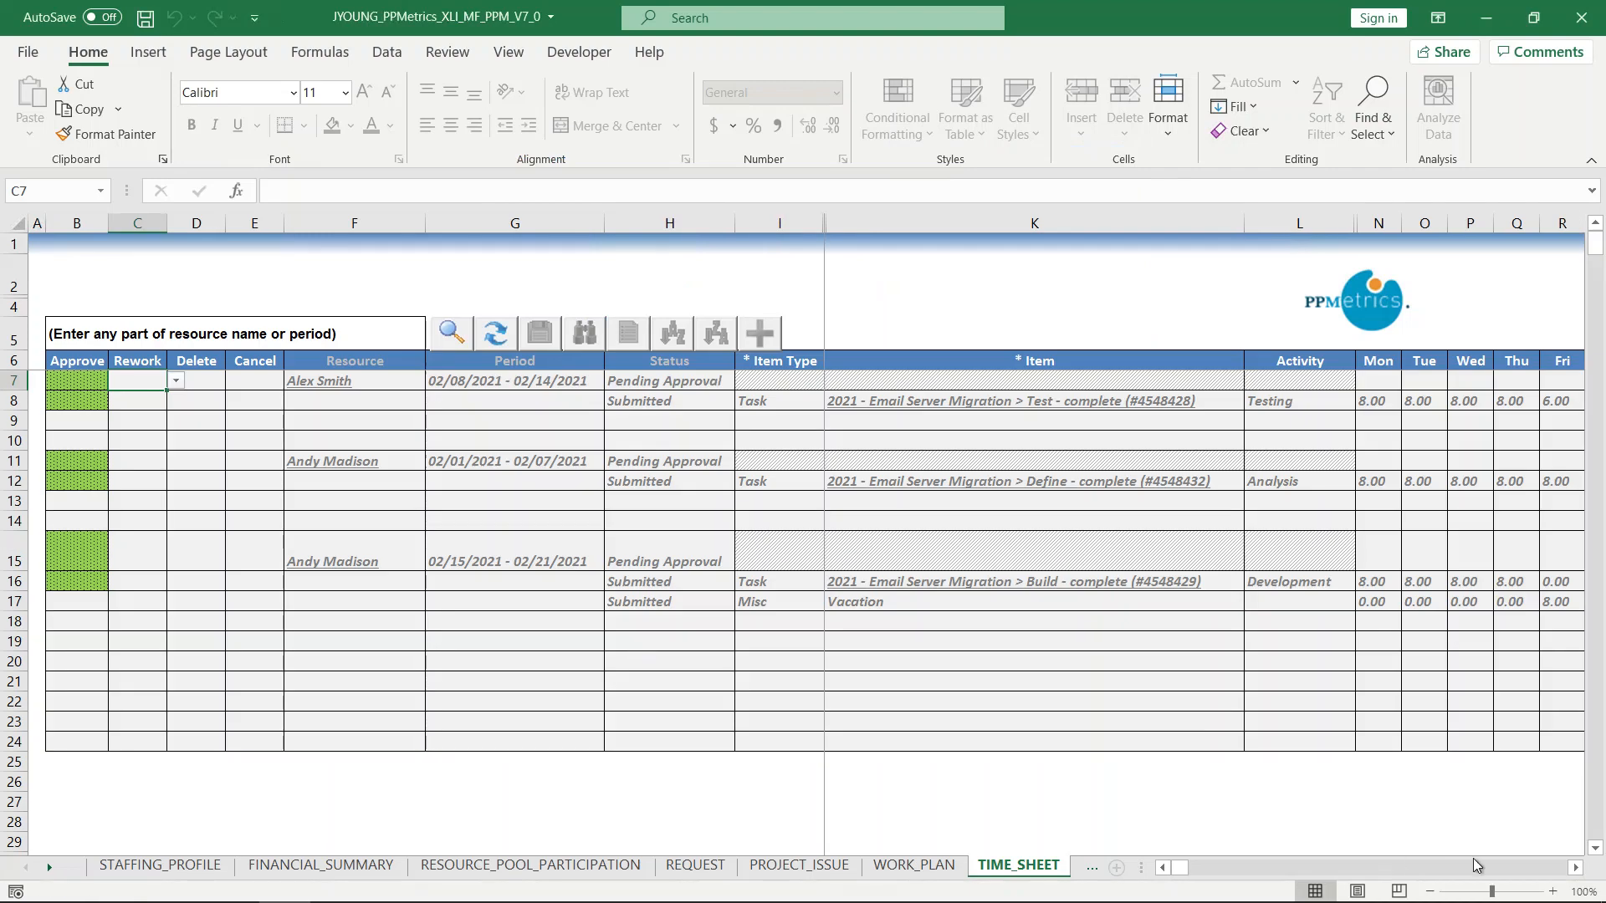
left_click(1536, 872)
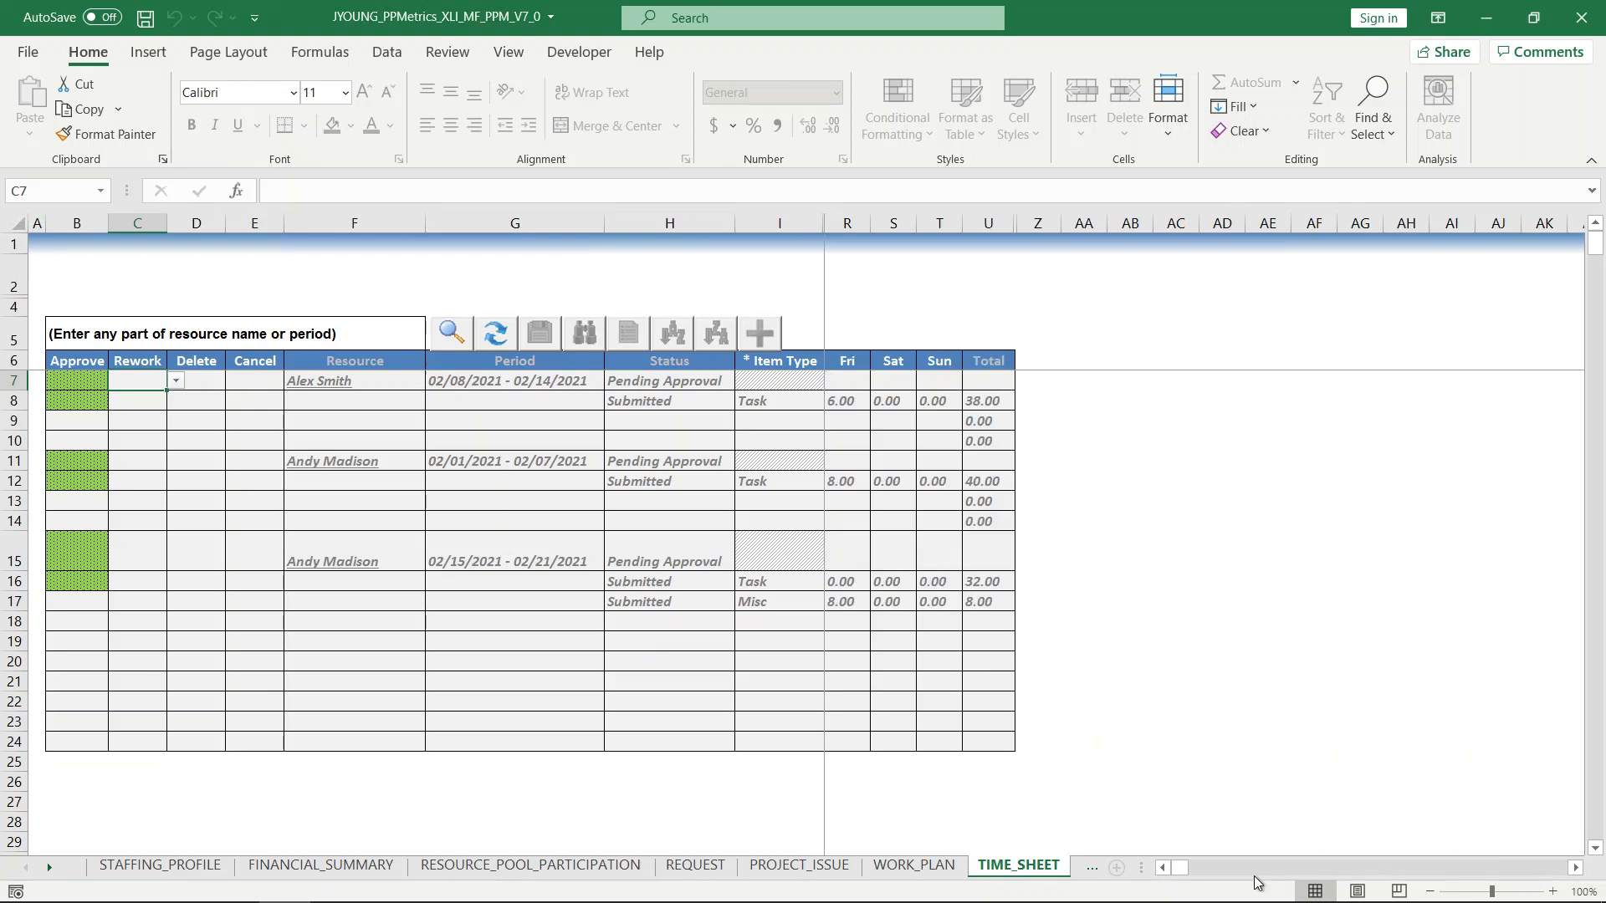
left_click(1213, 869)
left_click(1162, 868)
left_click(1161, 874)
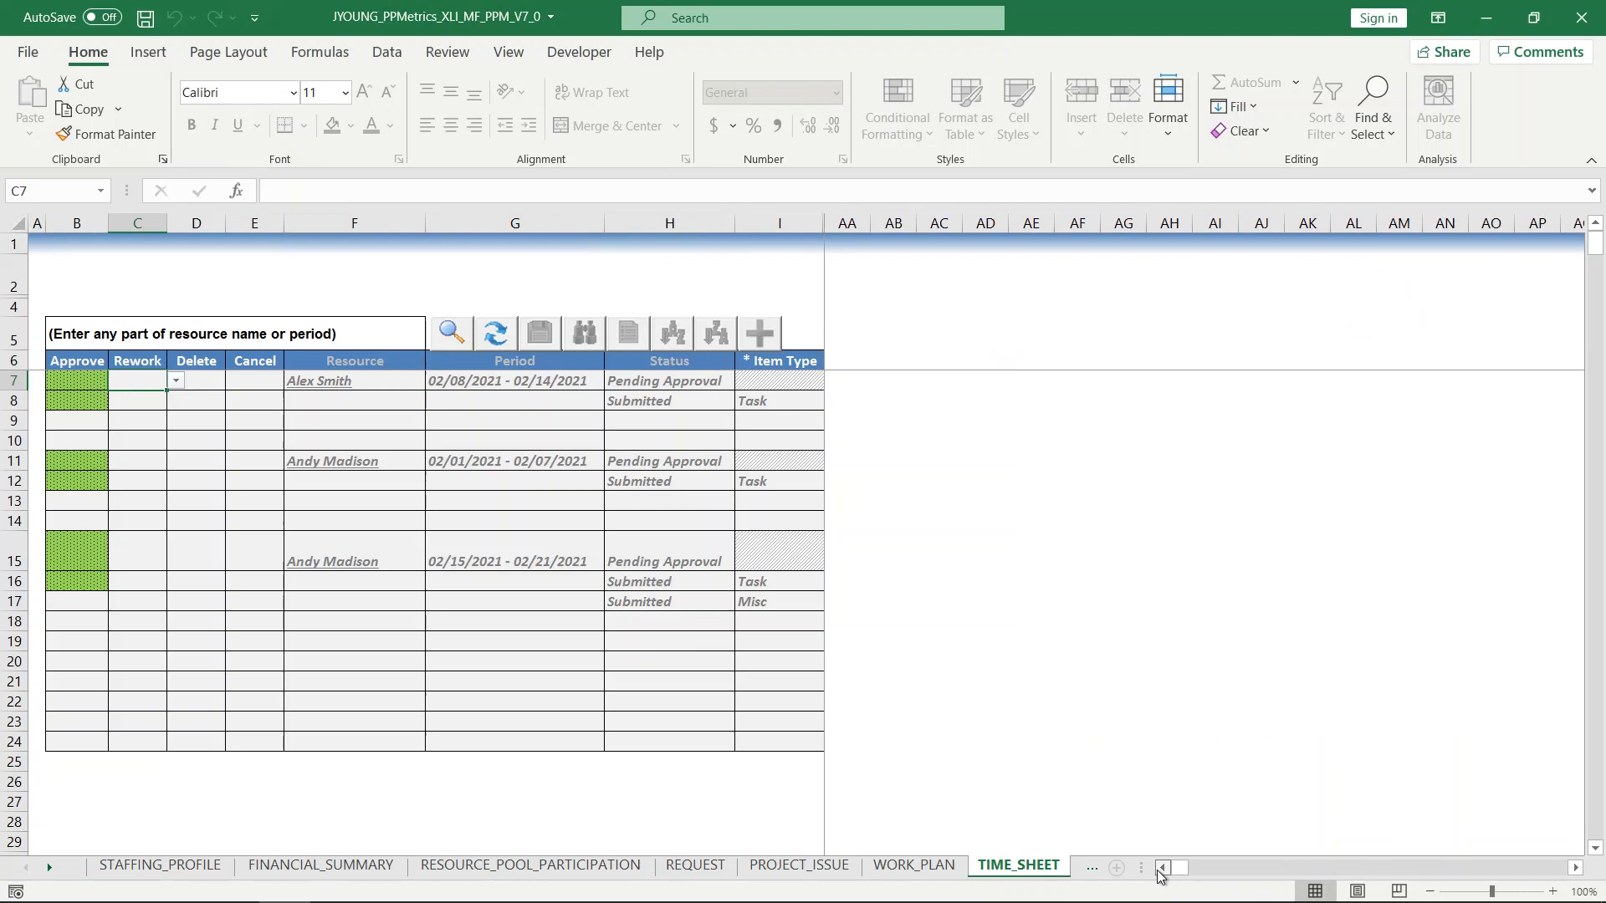
left_click(1165, 870)
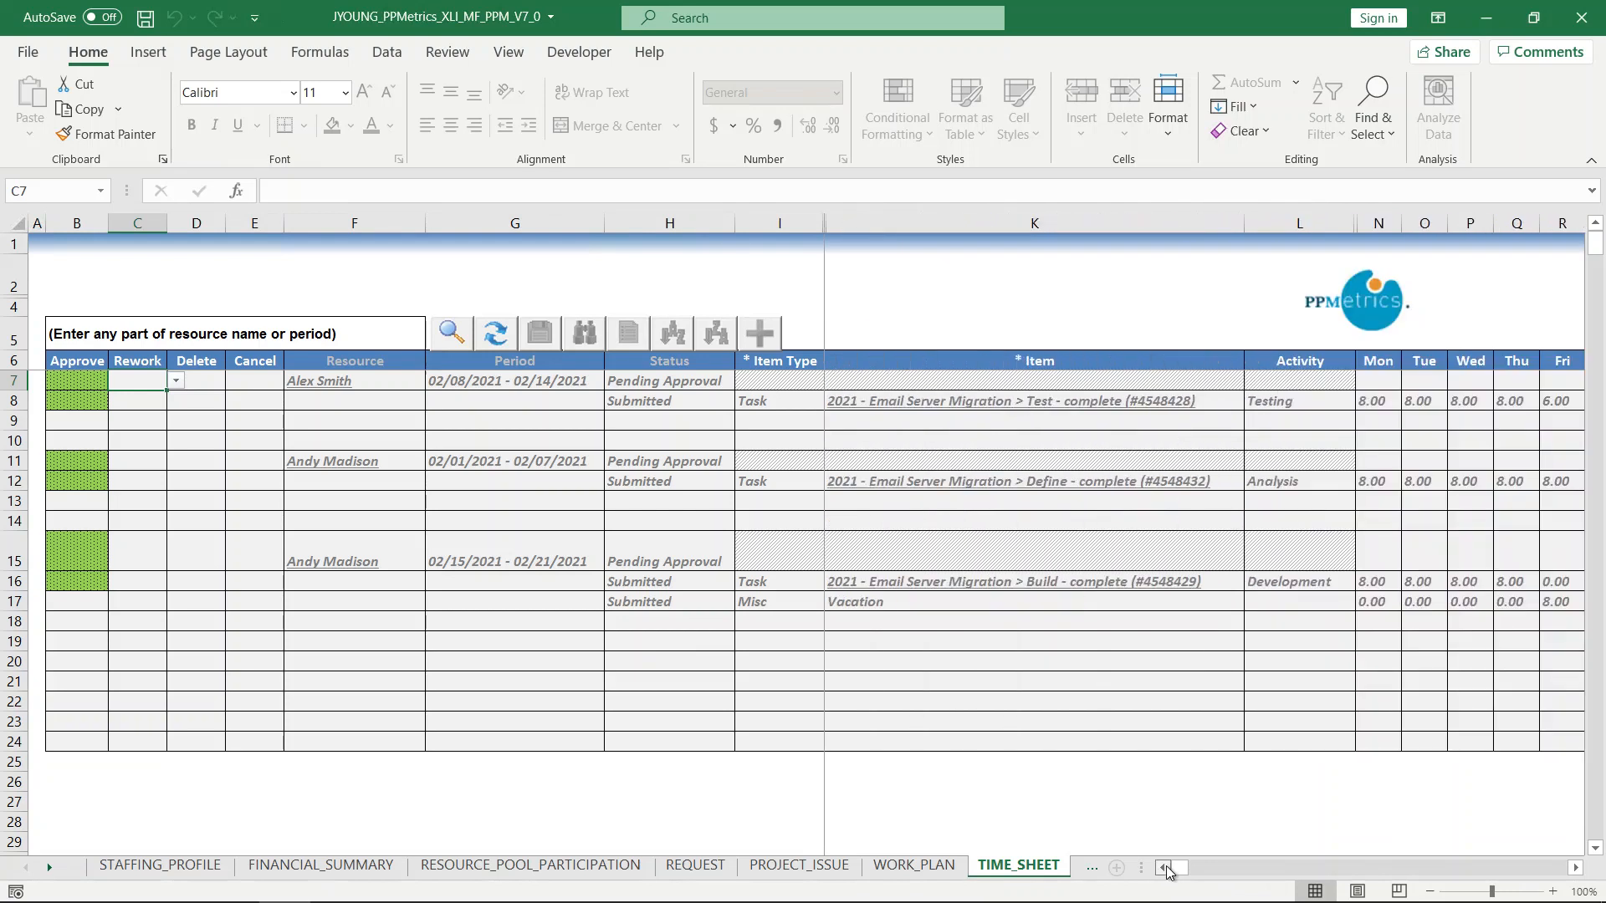
left_click(57, 382)
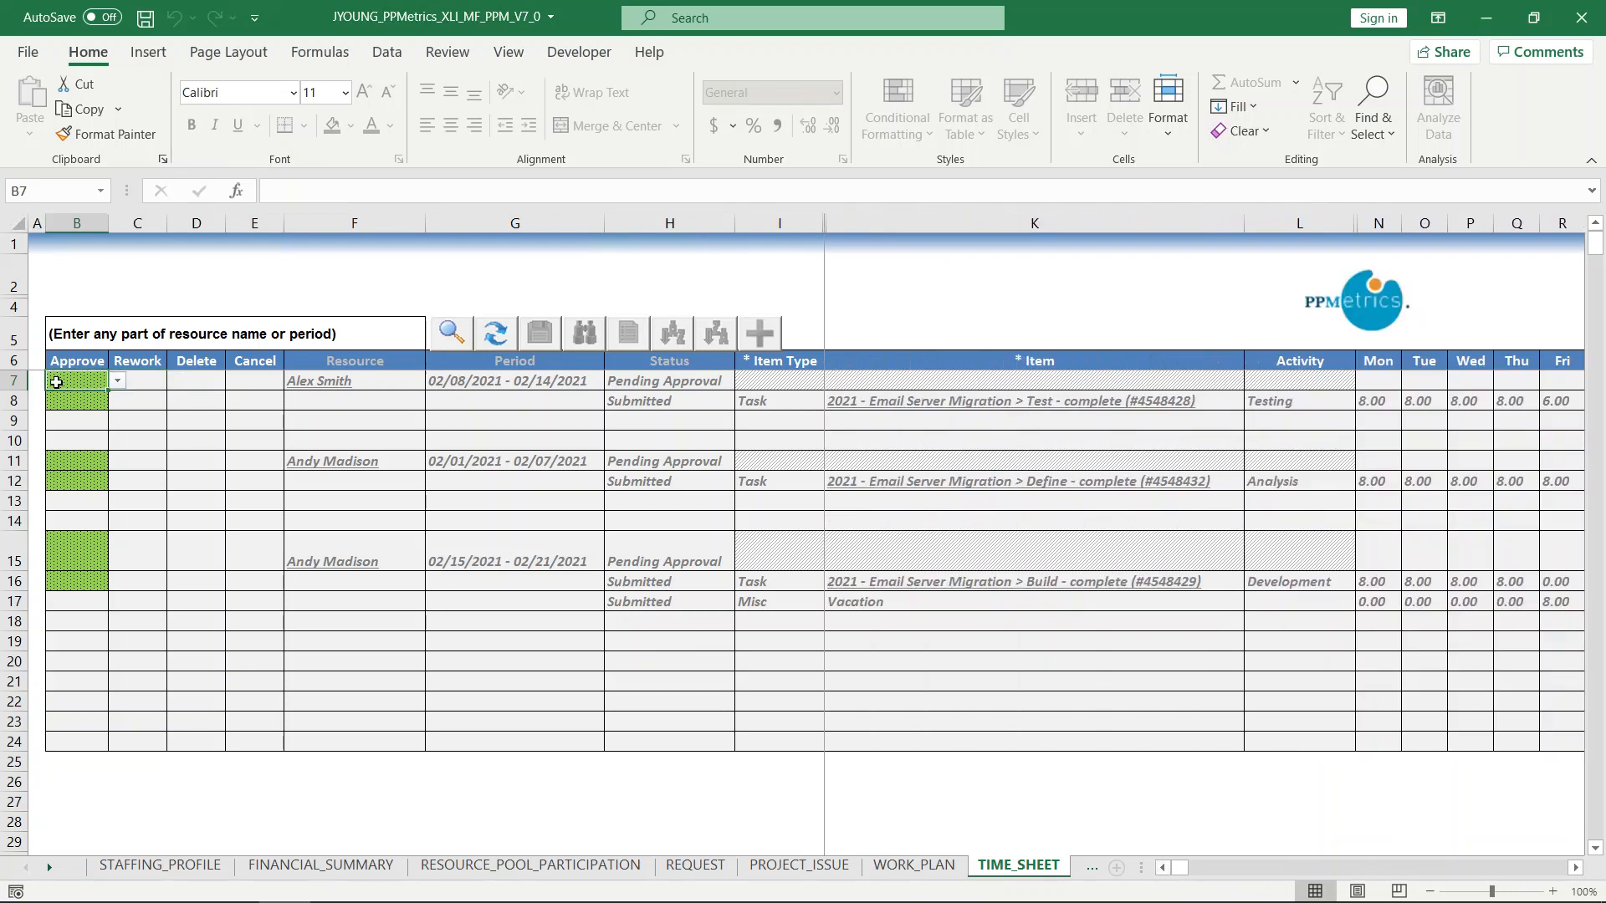
left_click(117, 382)
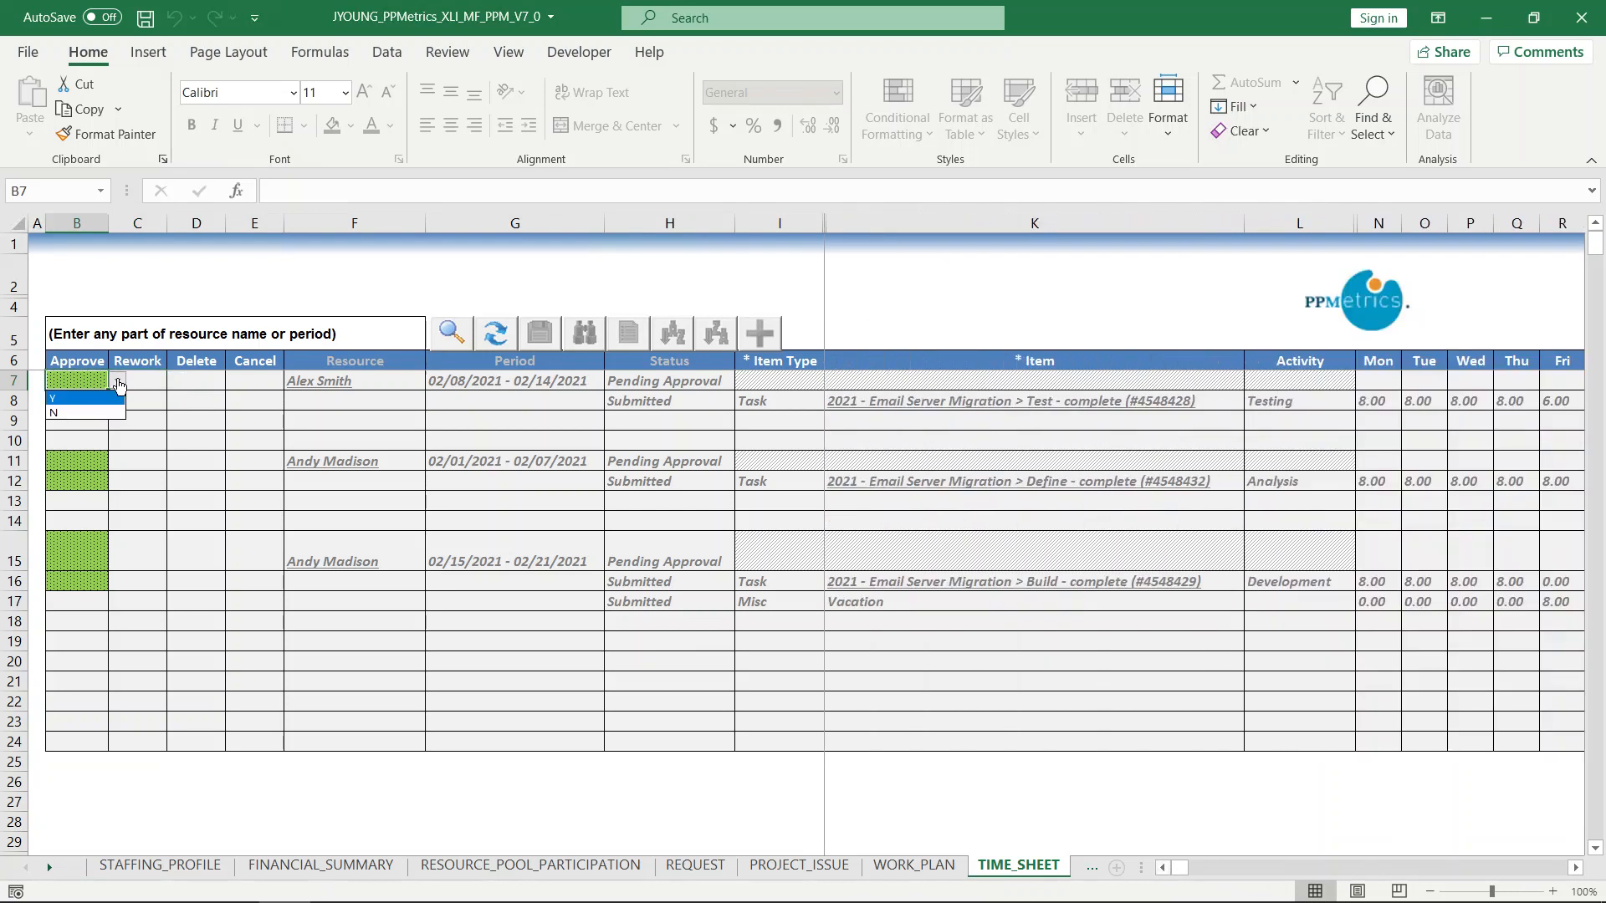
left_click(81, 401)
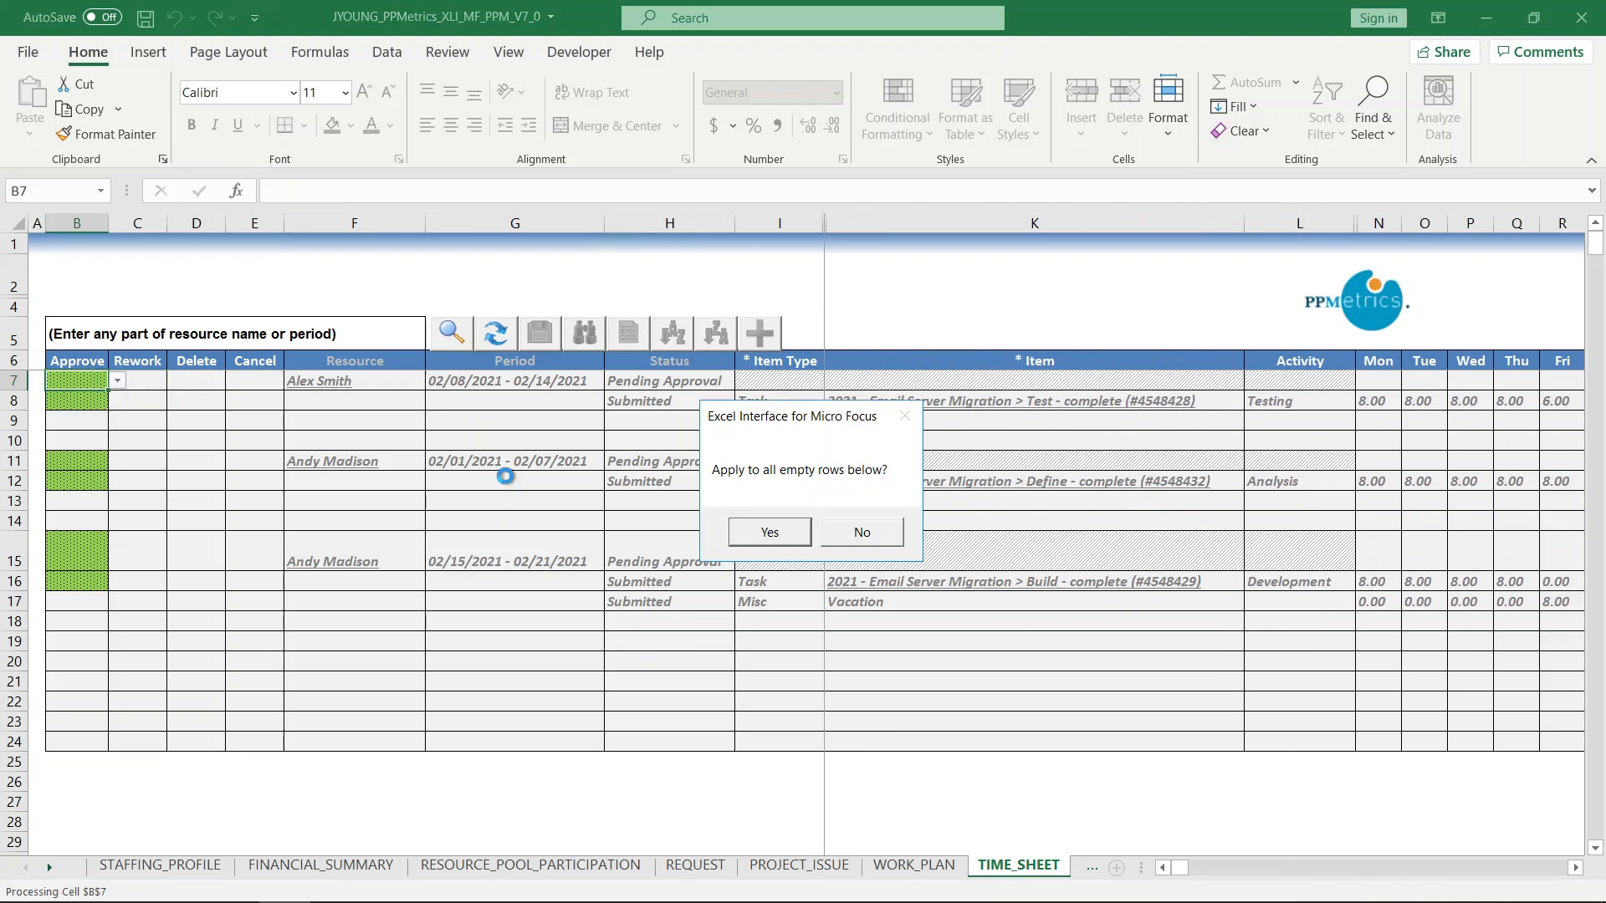
left_click(770, 533)
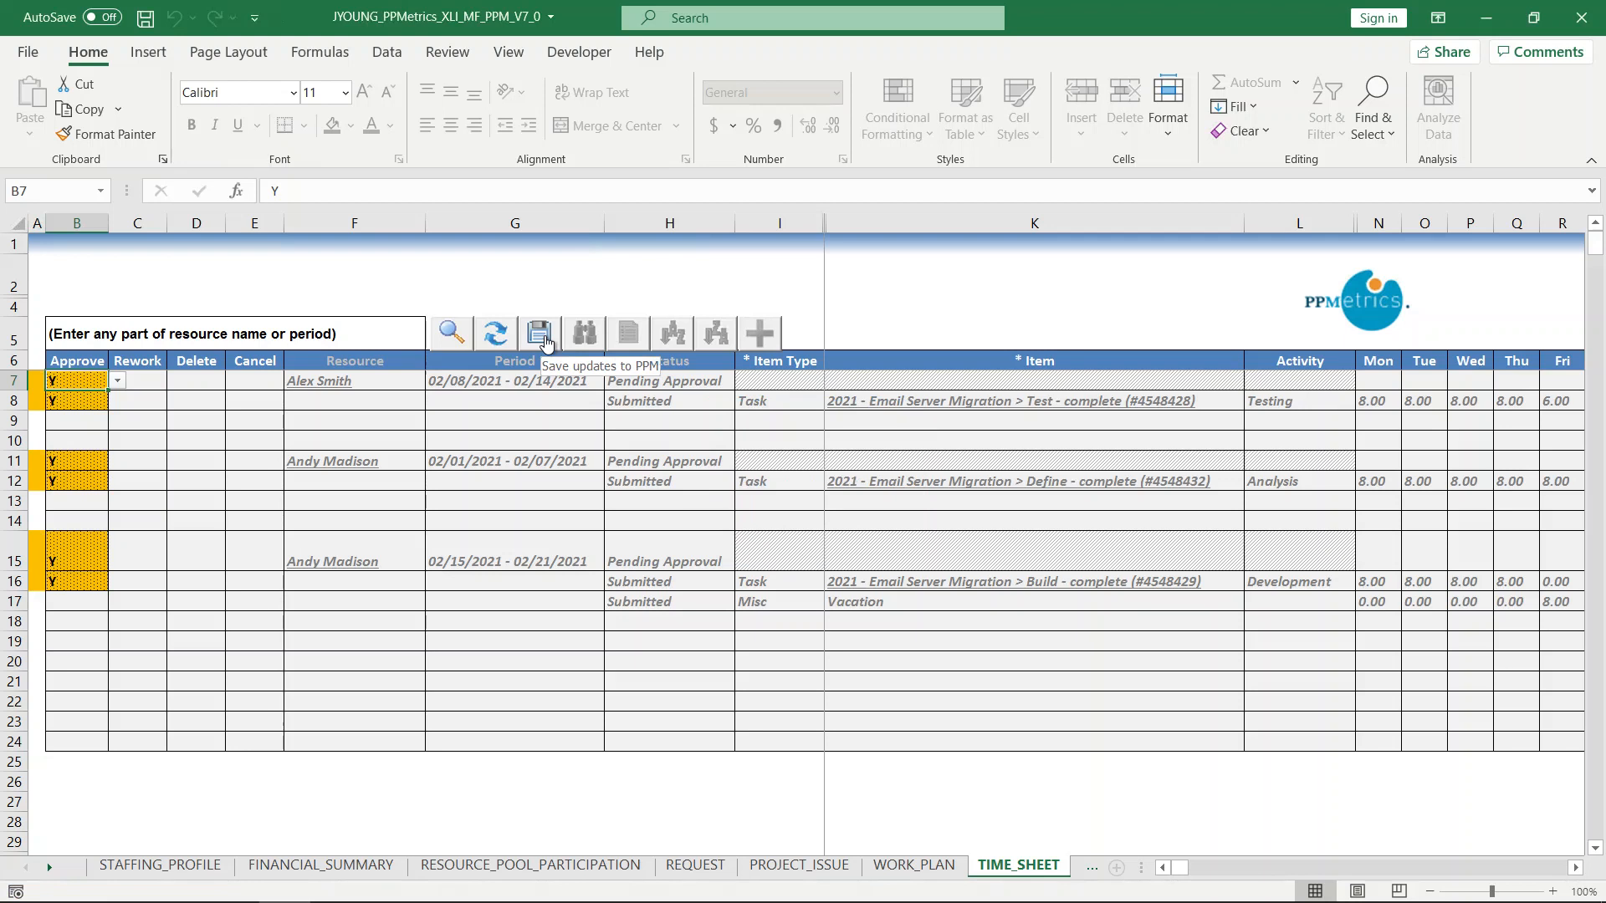
key("alt+Tab")
key("alt+Tab")
key("alt+Tab")
key("alt+Tab")
key("Right")
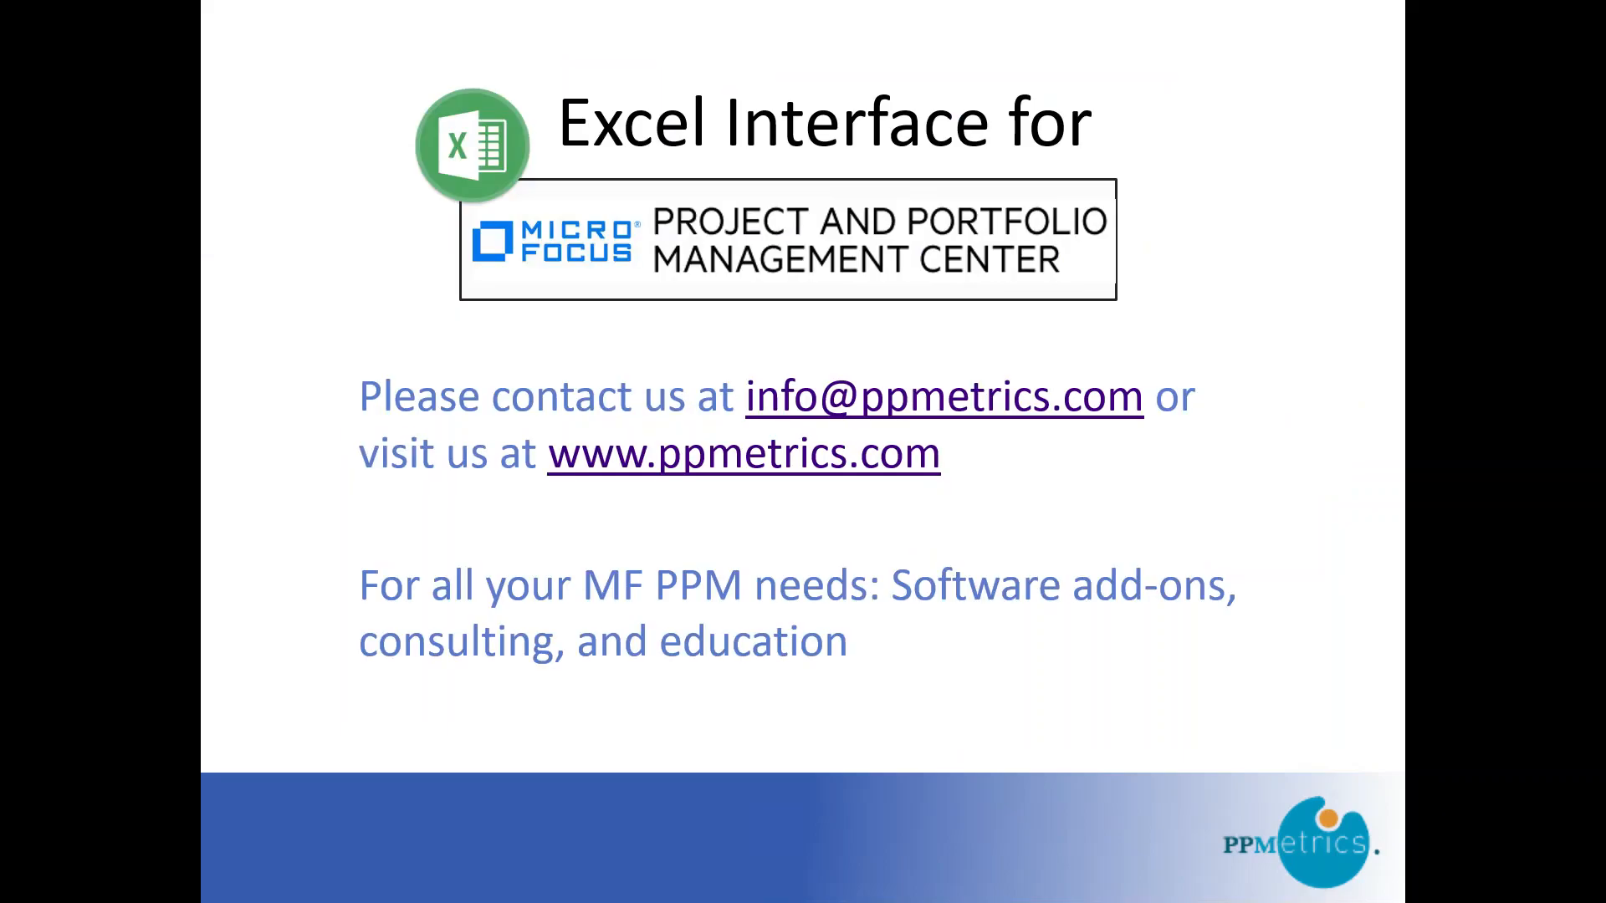